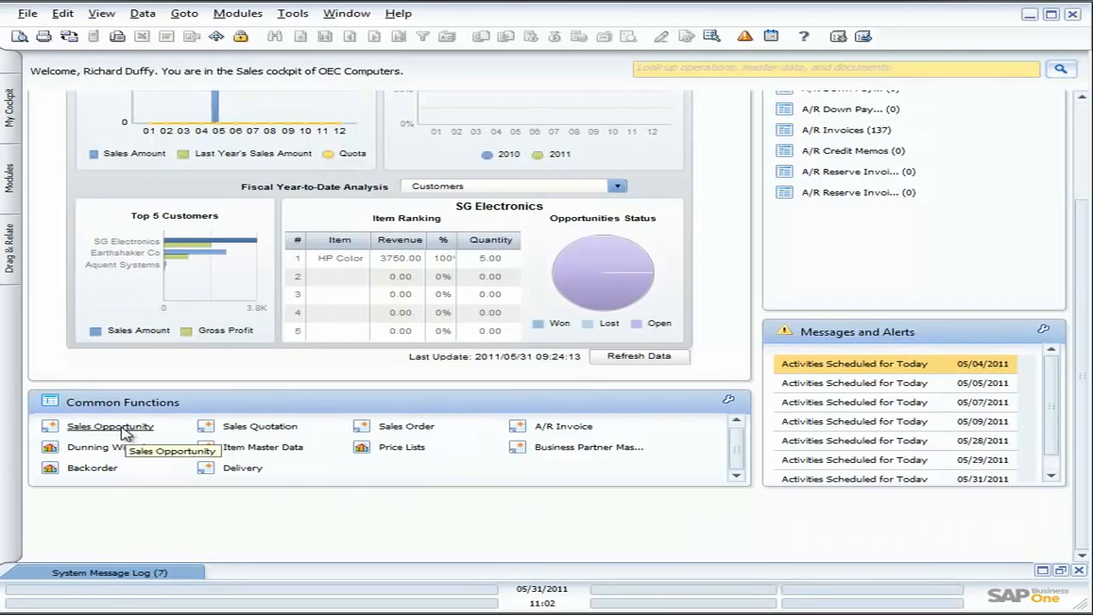
# Open a new sales opportunity from the common functions and maximize its window
pyautogui.click(125, 434)
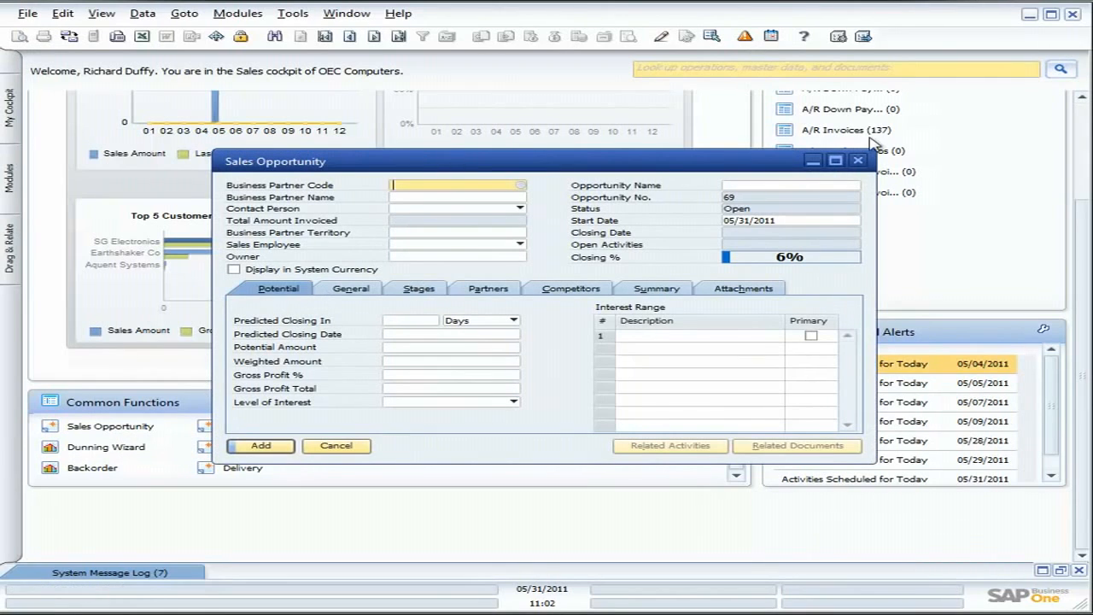
pyautogui.click(835, 160)
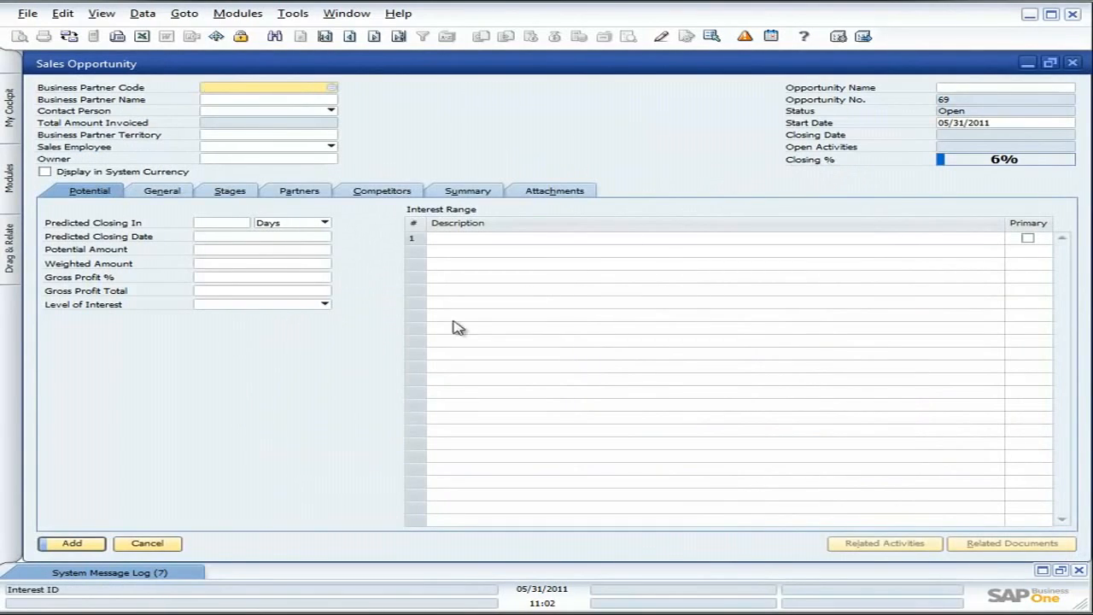
# Start a new business partner from the partner lookup, review the available partner types, and close the blank record
pyautogui.click(331, 89)
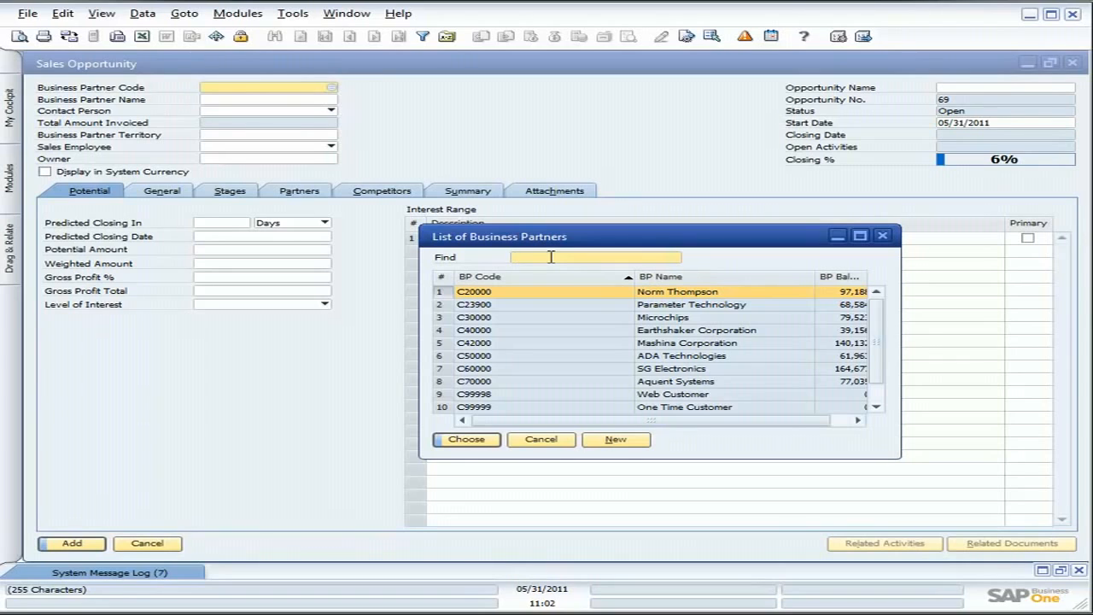
pyautogui.click(622, 440)
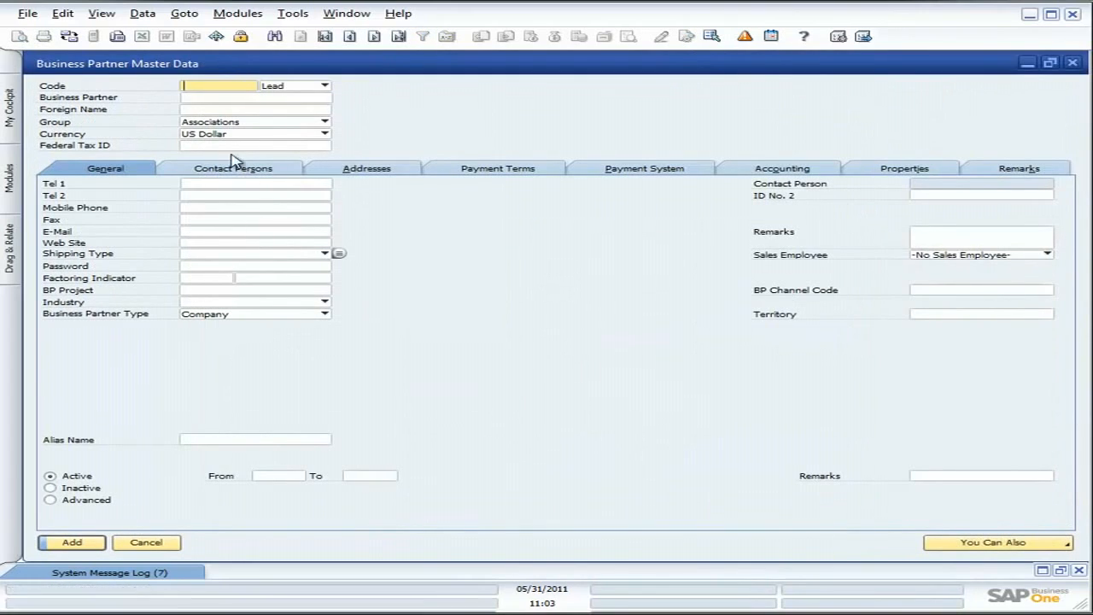
pyautogui.click(325, 86)
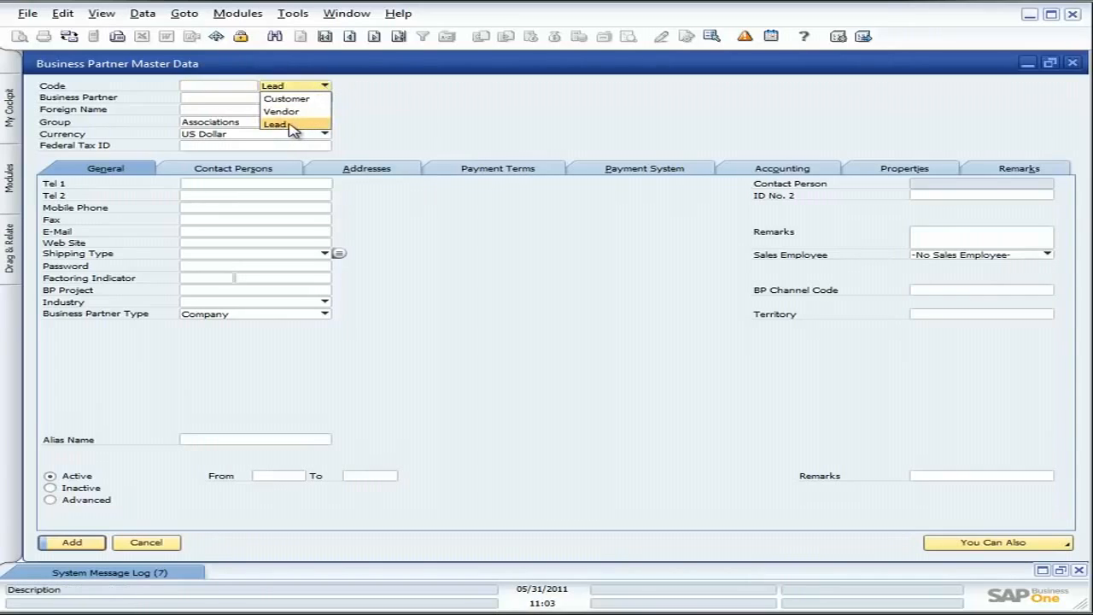
pyautogui.click(386, 121)
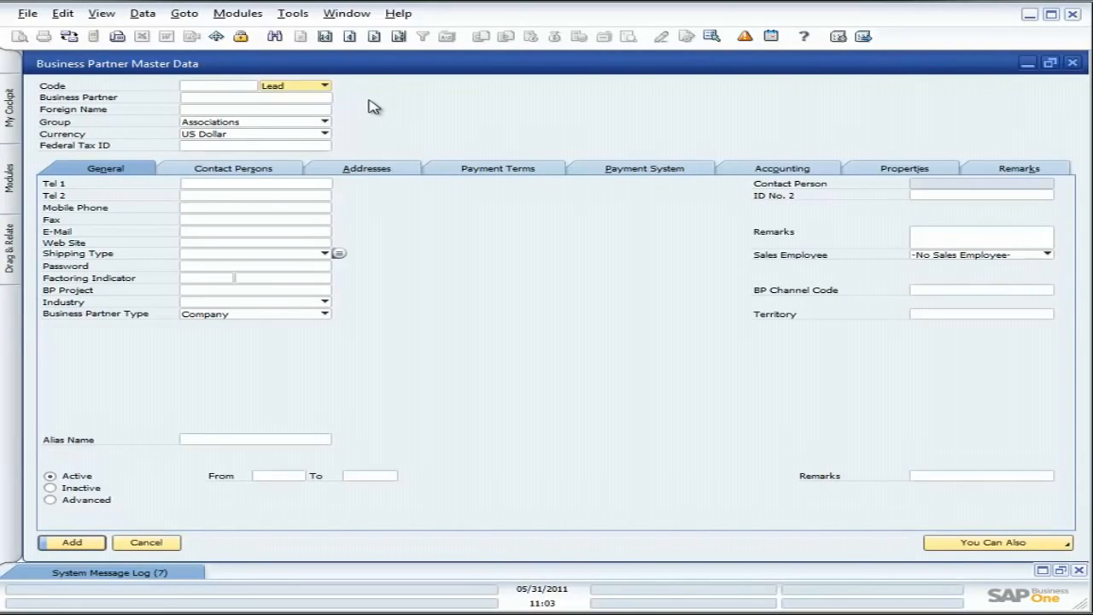
pyautogui.click(1072, 62)
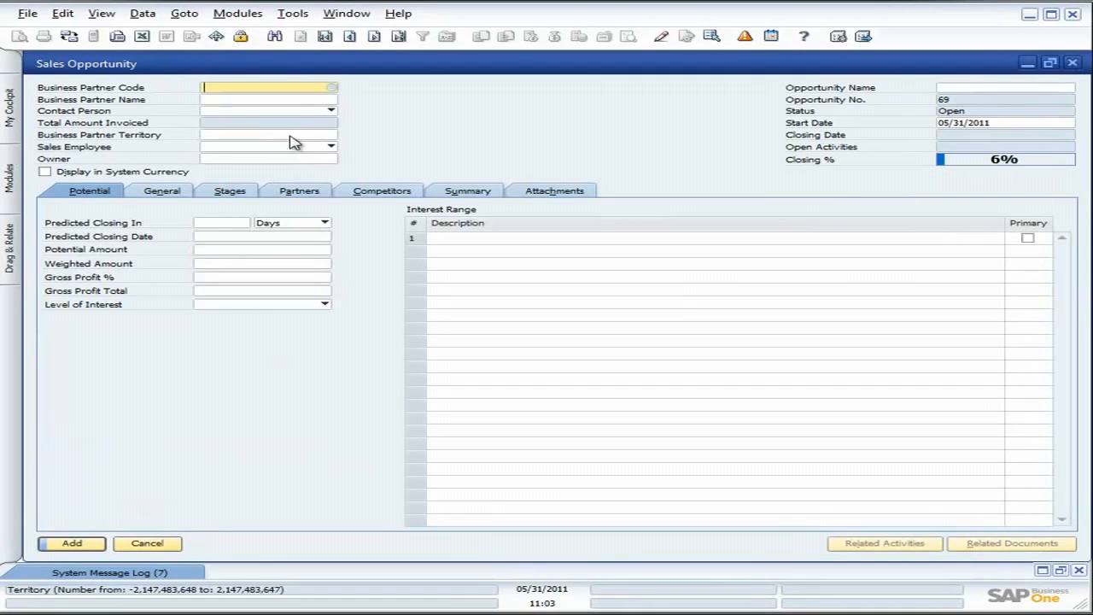
# Choose Earthshaker Corporation as the opportunity's business partner and select its second listed contact person
pyautogui.click(333, 88)
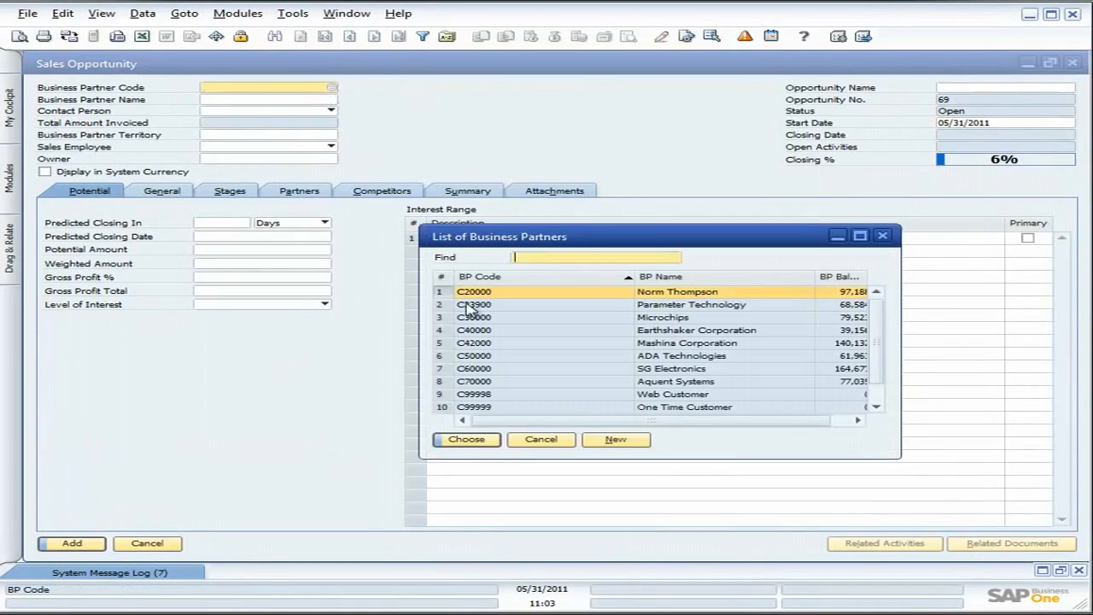
pyautogui.click(645, 333)
pyautogui.doubleClick(646, 337)
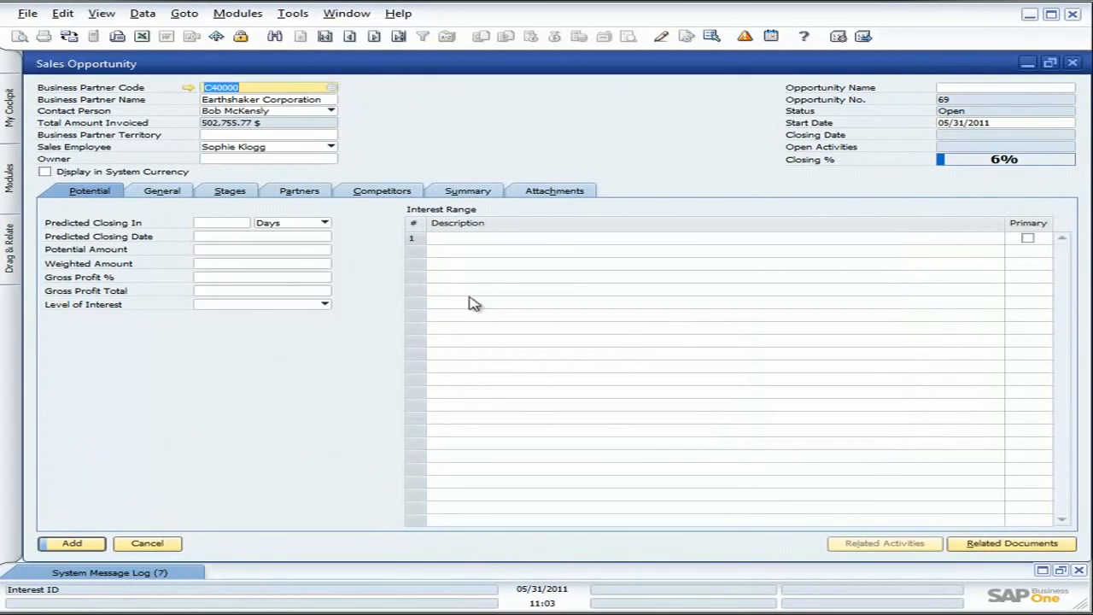
pyautogui.click(332, 112)
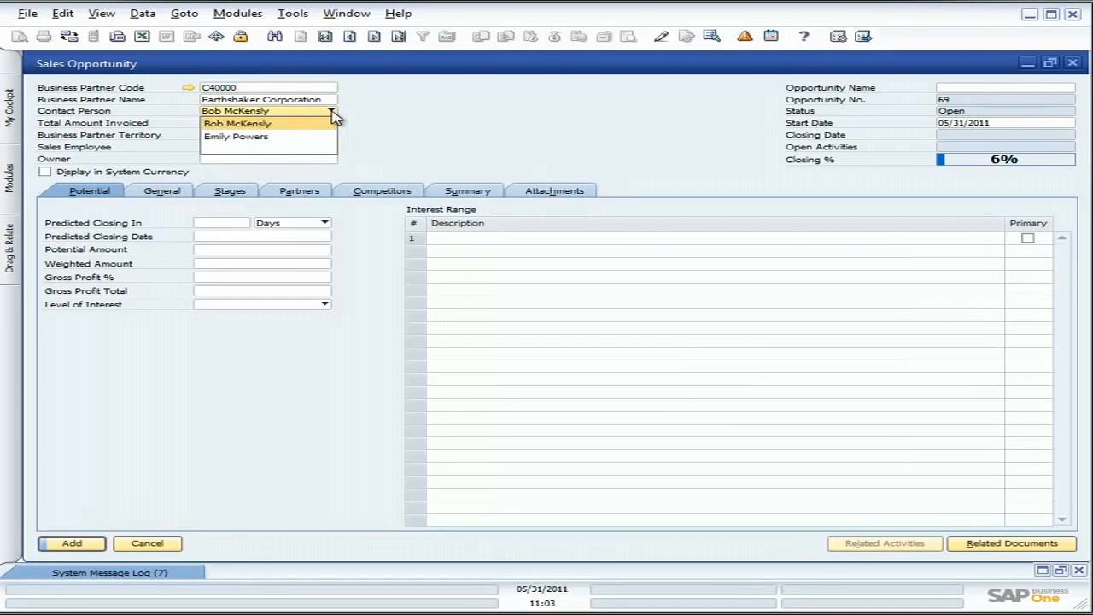
pyautogui.click(255, 137)
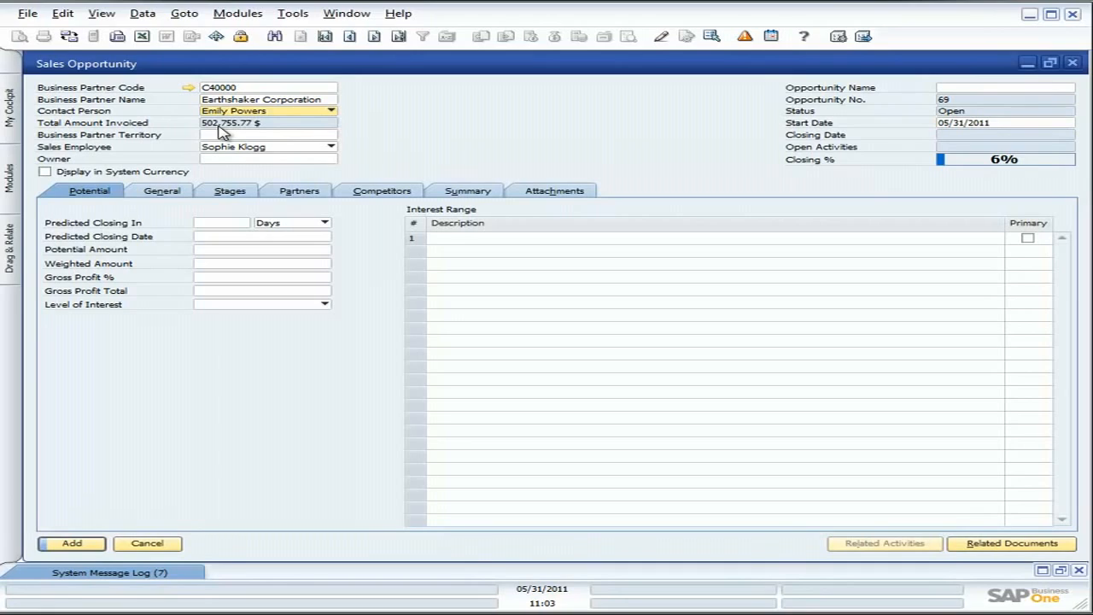
# View the business partner's master data and the sales analysis graph for what they owe, and close both
pyautogui.click(188, 89)
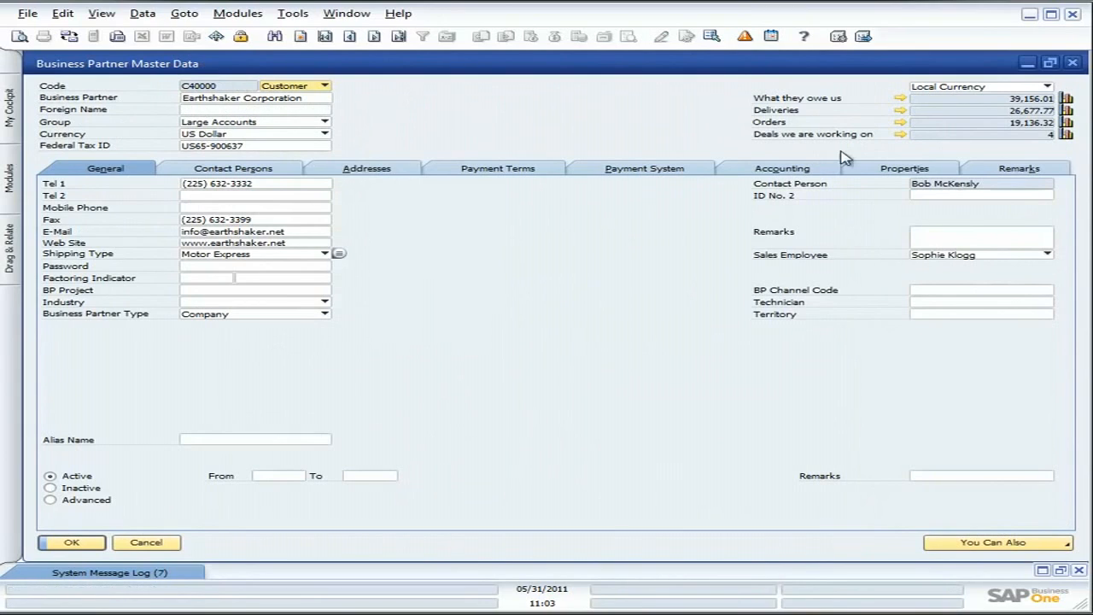
pyautogui.click(1066, 100)
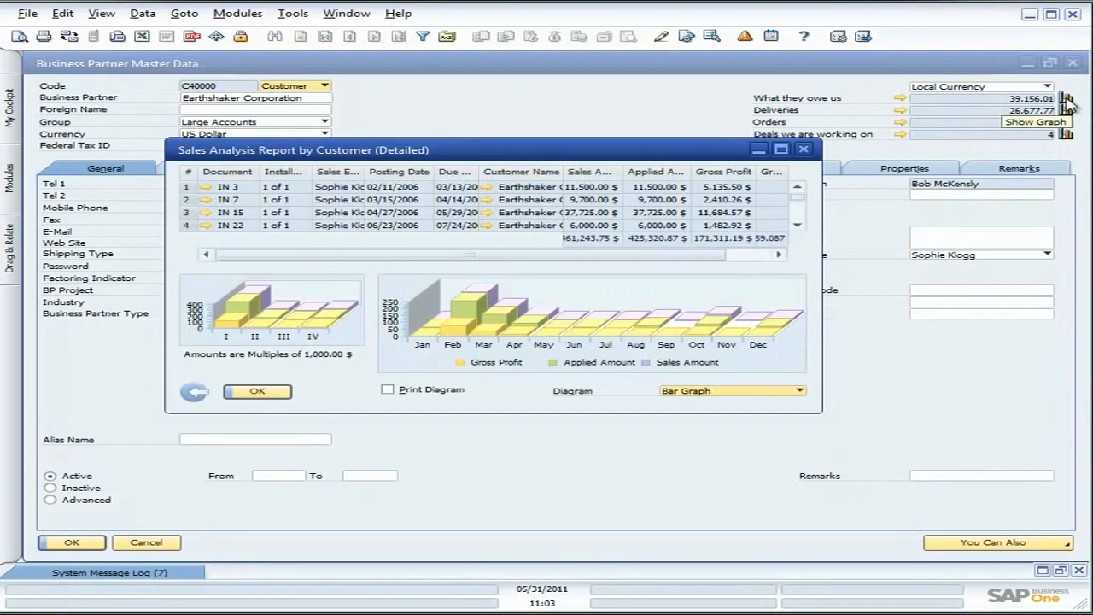
pyautogui.click(804, 148)
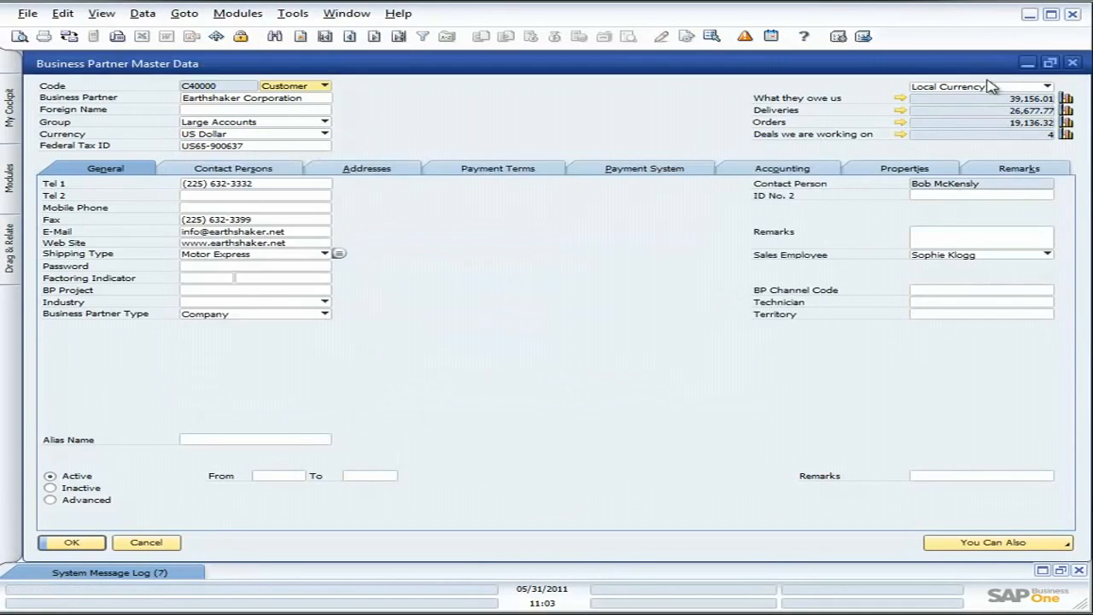
pyautogui.click(1070, 64)
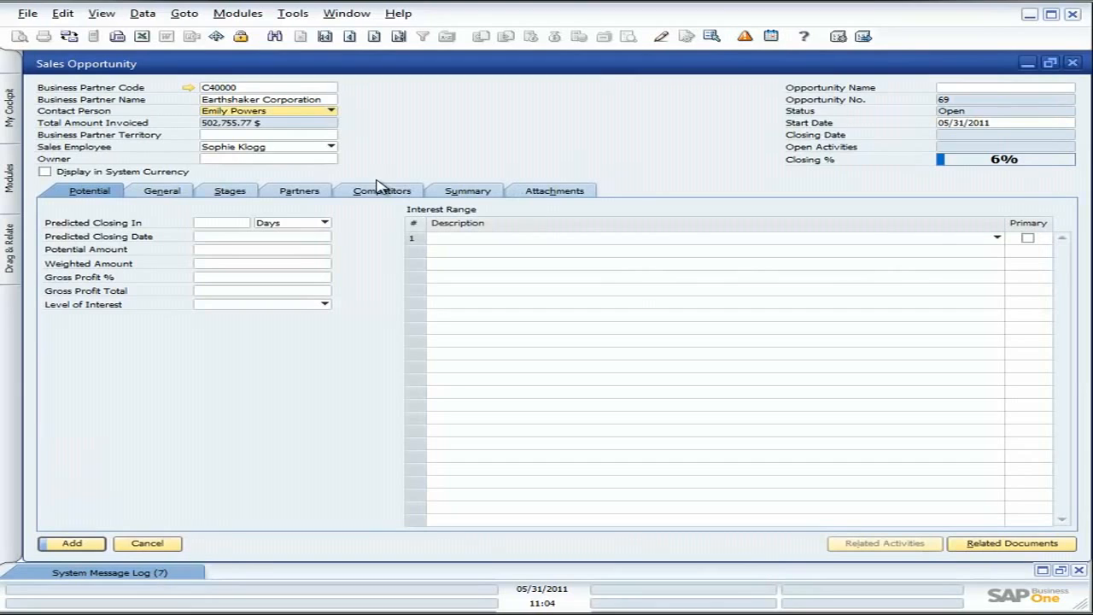
# Look up the available territories for the business partner and close the list without choosing one
pyautogui.click(273, 135)
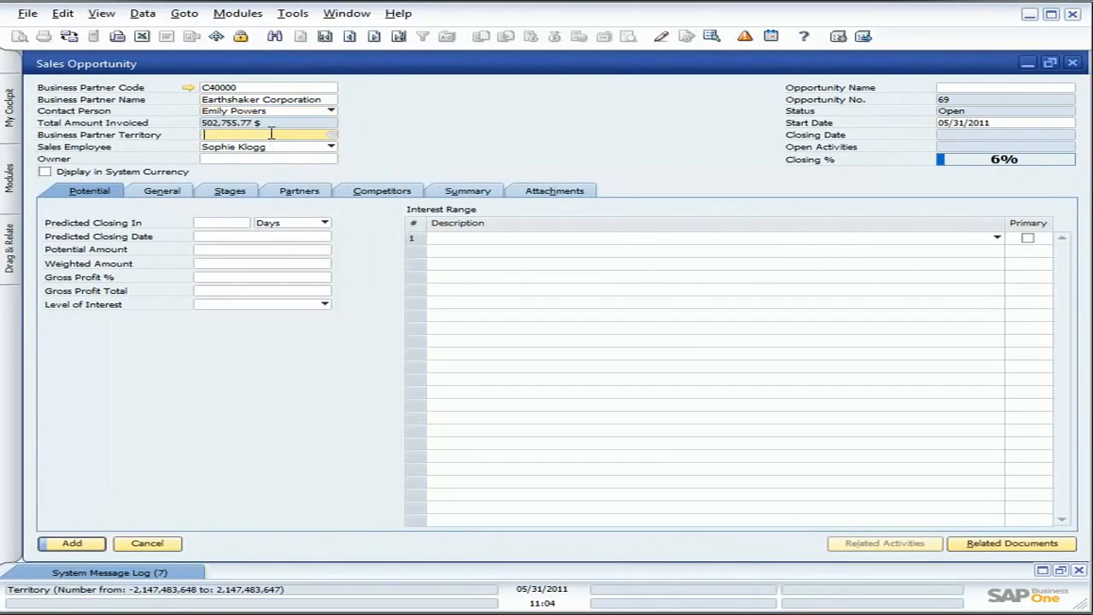
pyautogui.click(332, 136)
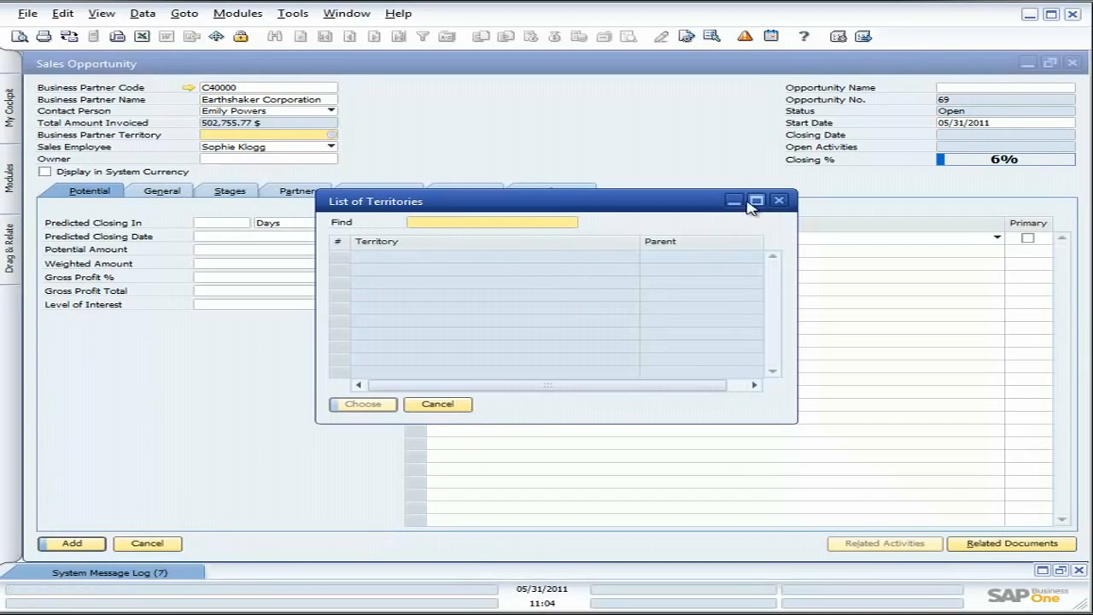
pyautogui.click(780, 201)
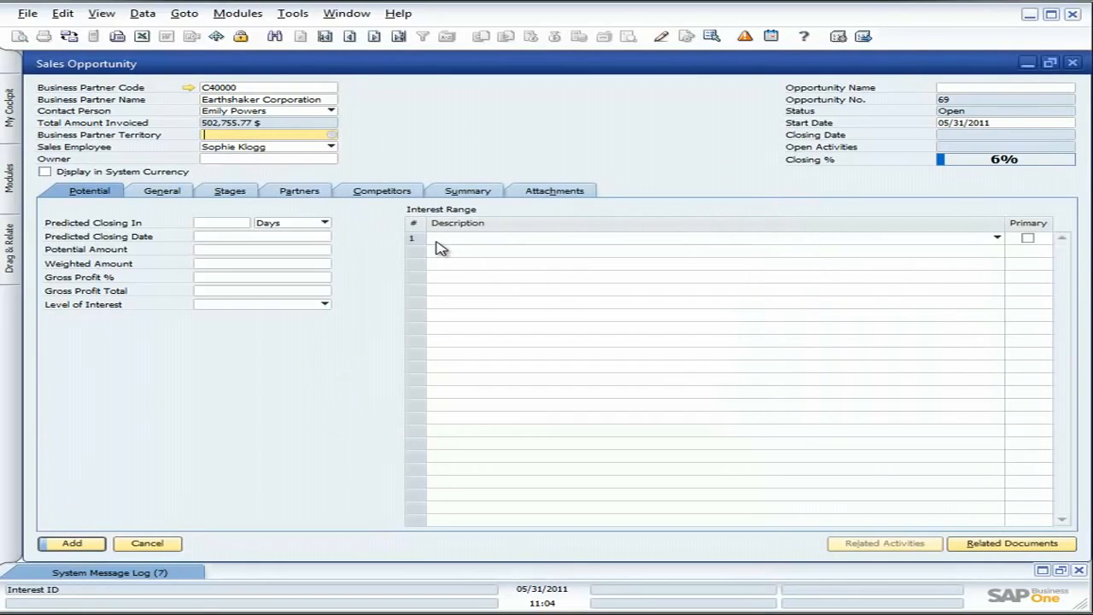
# Set the sales employee to -No Sales Employee- and assign the listed employee as the opportunity's owner
pyautogui.click(331, 148)
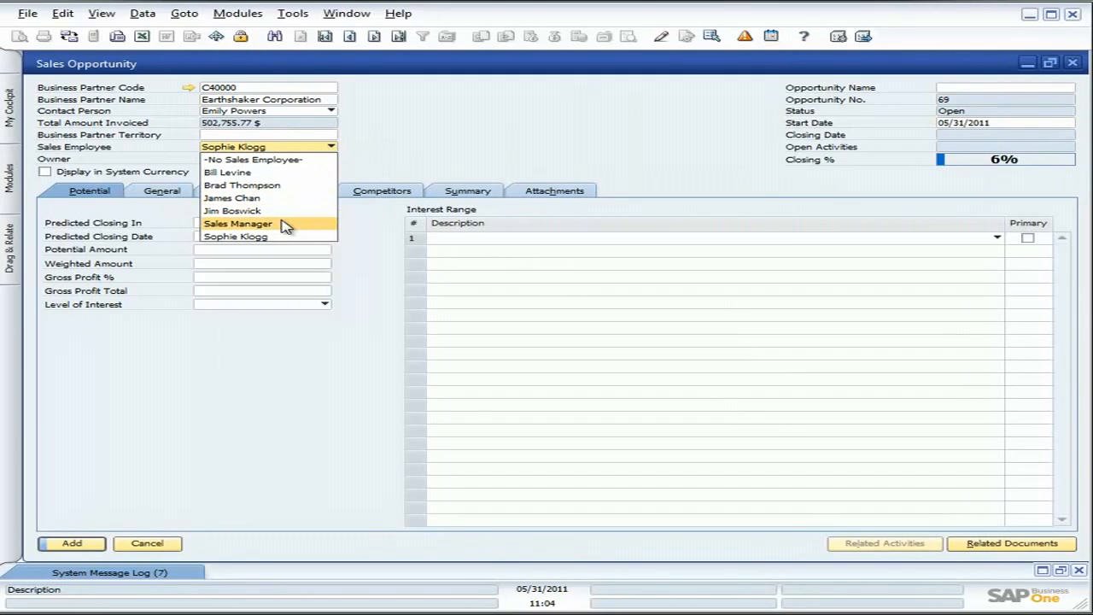
pyautogui.click(270, 161)
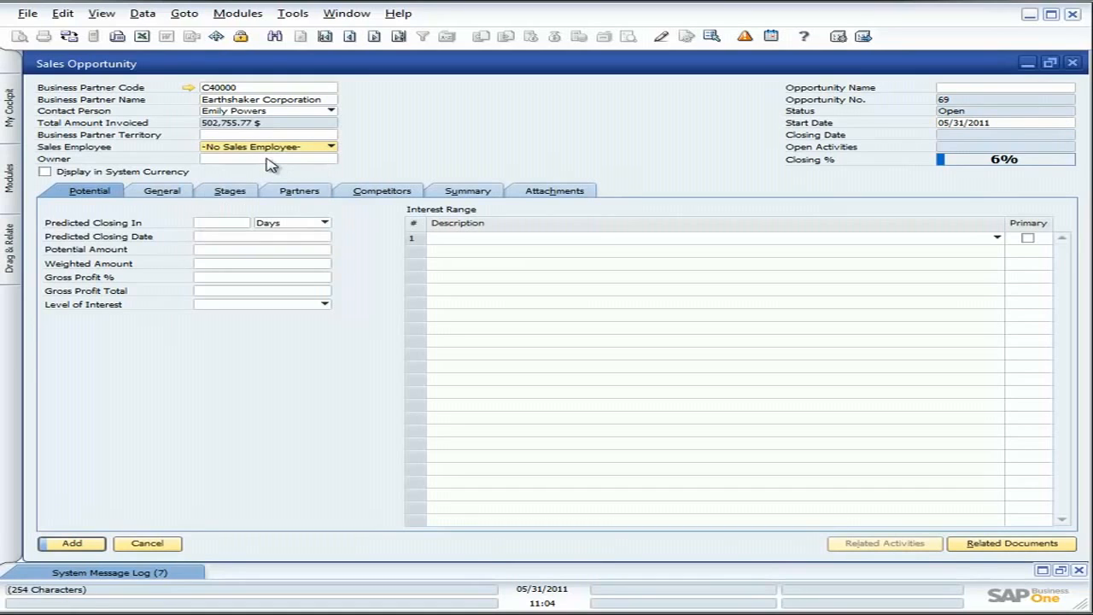
pyautogui.click(262, 158)
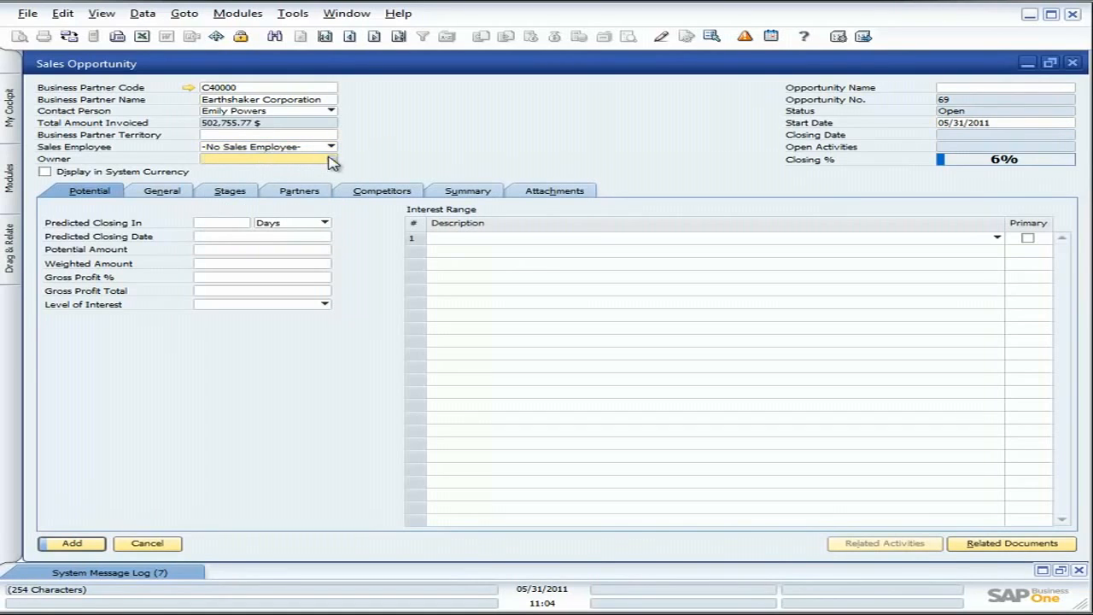
pyautogui.click(332, 159)
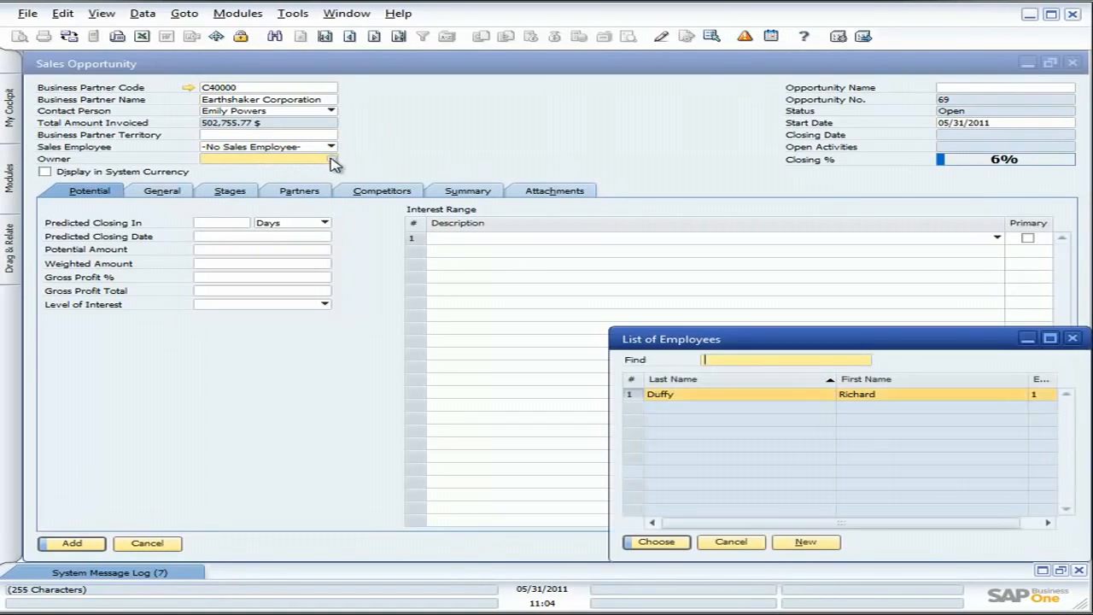
pyautogui.doubleClick(757, 398)
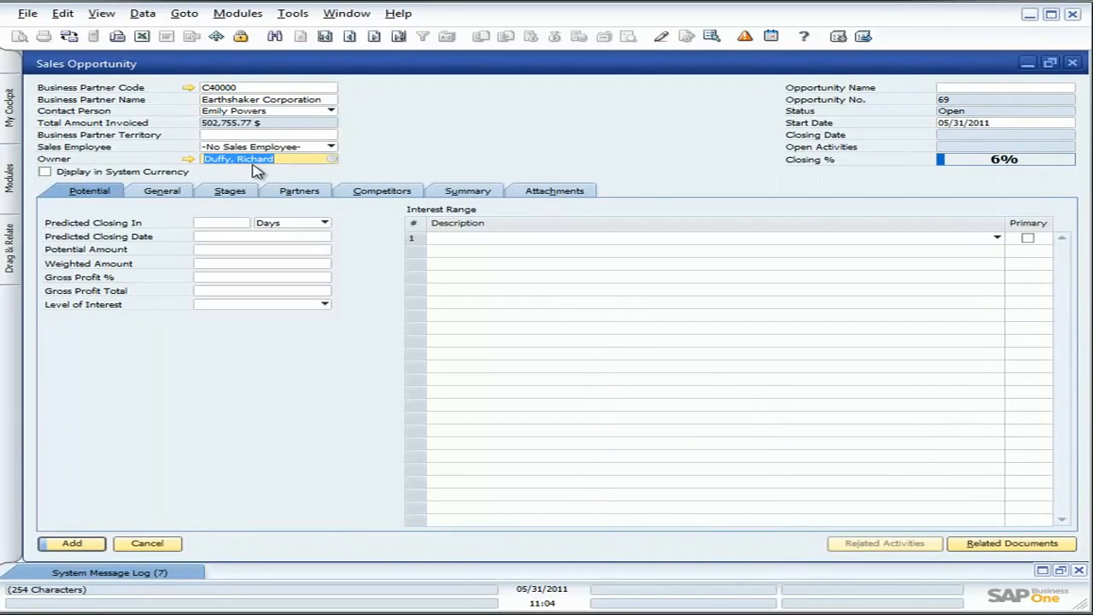
# Name the opportunity "Printer Sale for July"
pyautogui.click(970, 88)
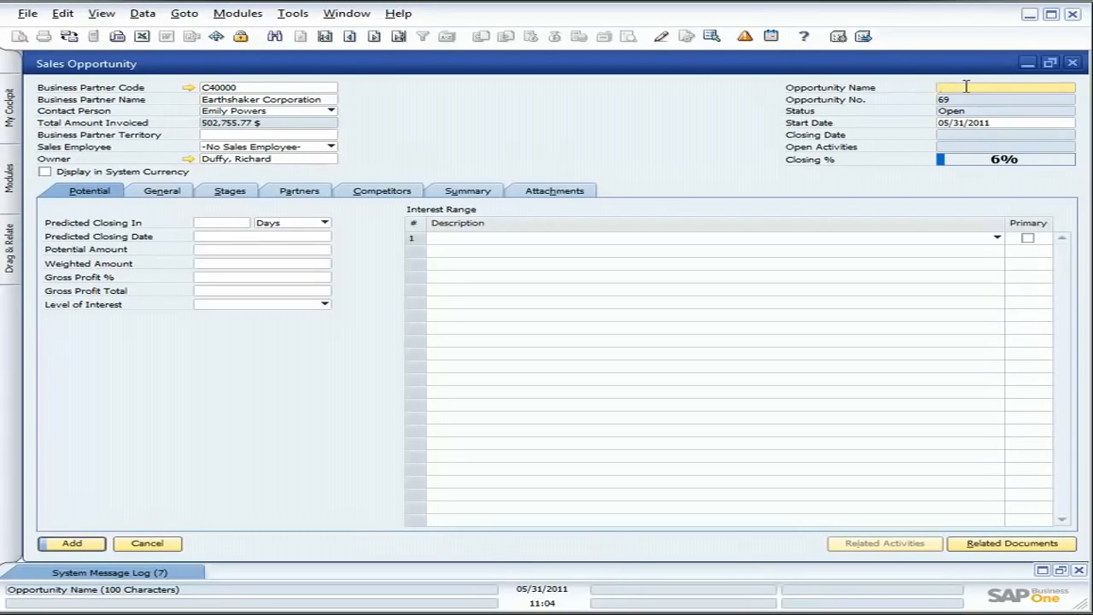
pyautogui.write('Printer Sales')
pyautogui.press('BackSpace')
pyautogui.write('for July')
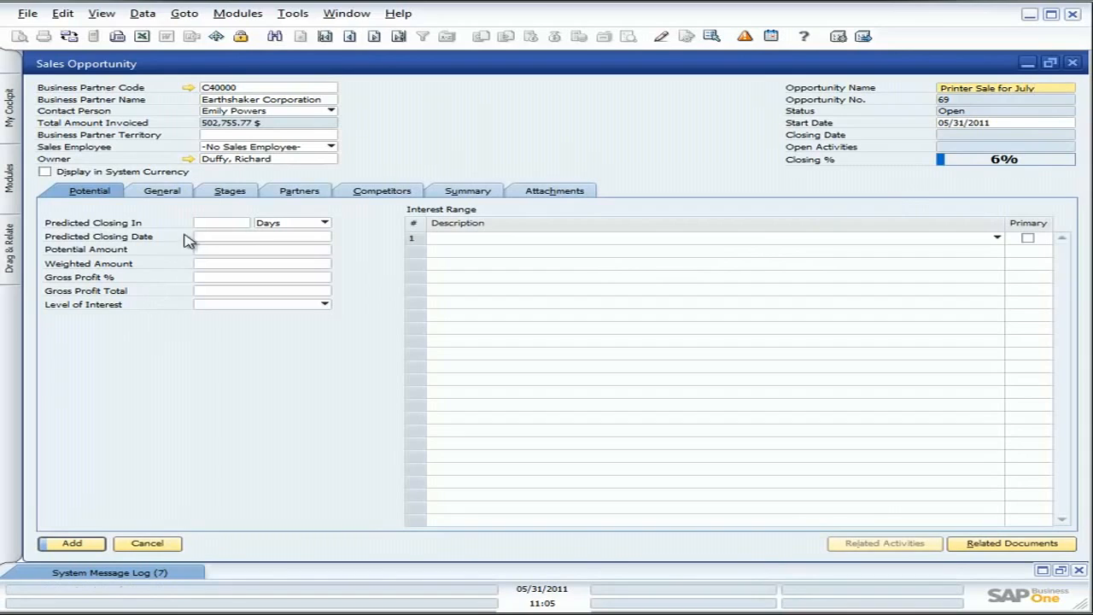
# Set the opportunity's predicted closing to 1 month
pyautogui.click(235, 226)
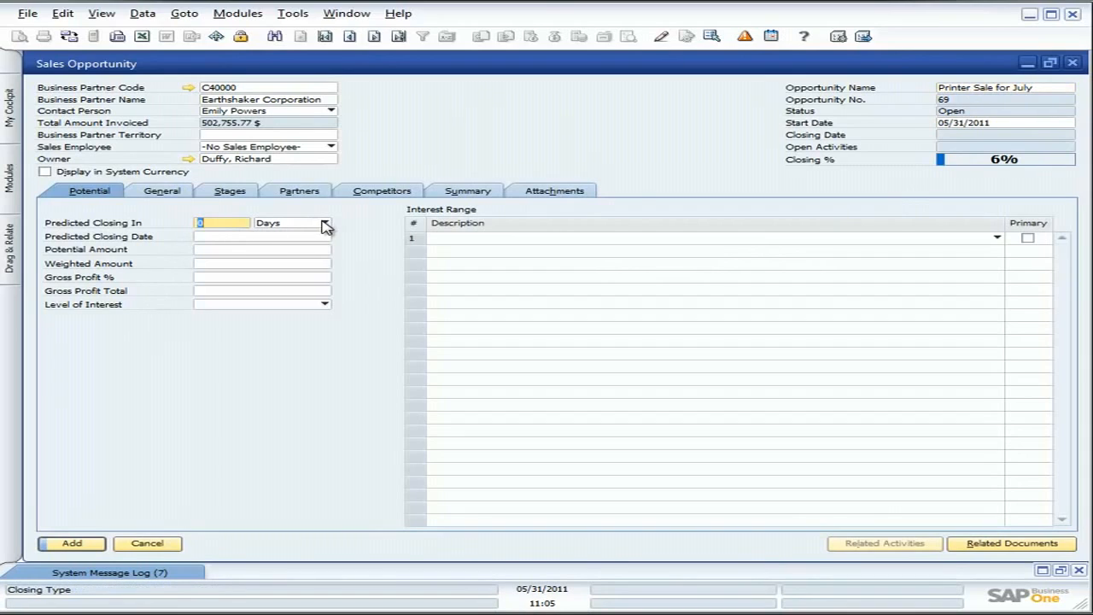
pyautogui.click(323, 223)
pyautogui.click(274, 235)
pyautogui.click(237, 223)
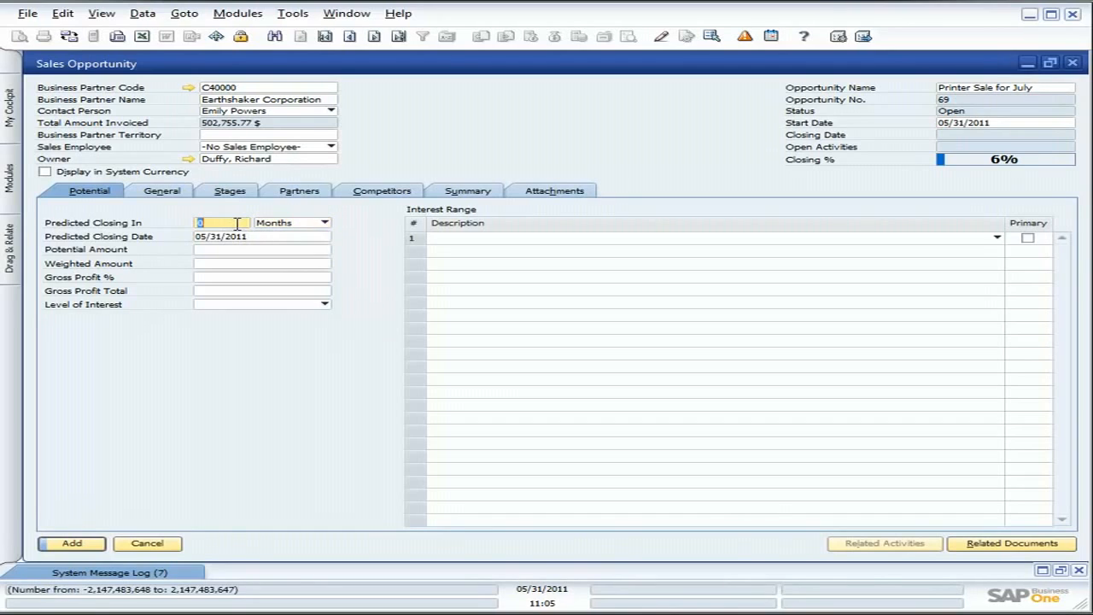
pyautogui.write('1')
pyautogui.press('Tab')
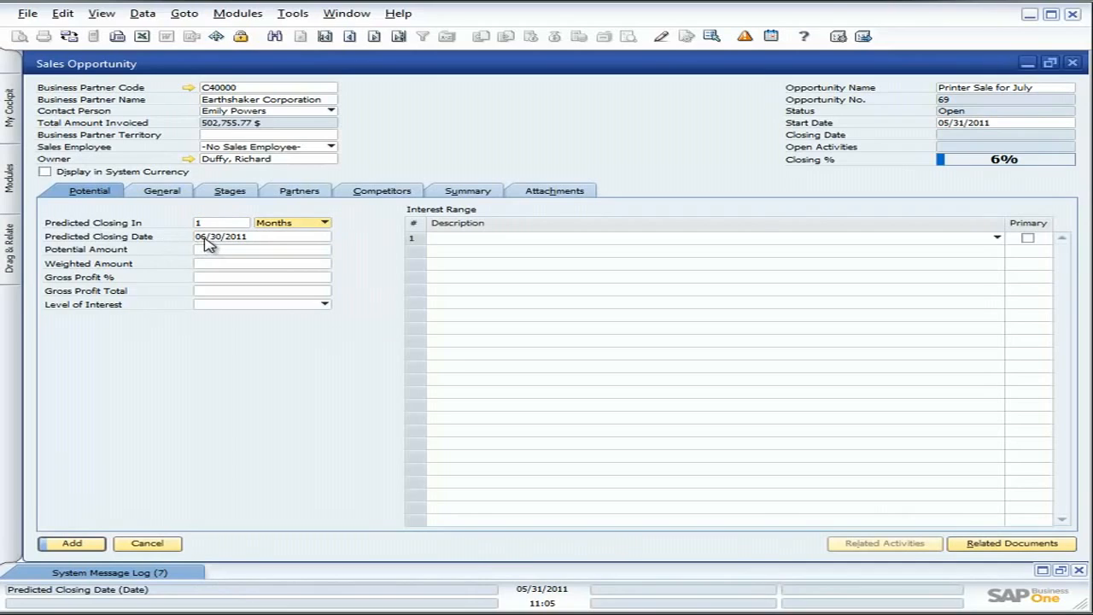
# Set the potential amount to 10,000 and the gross profit percentage to 25
pyautogui.click(224, 250)
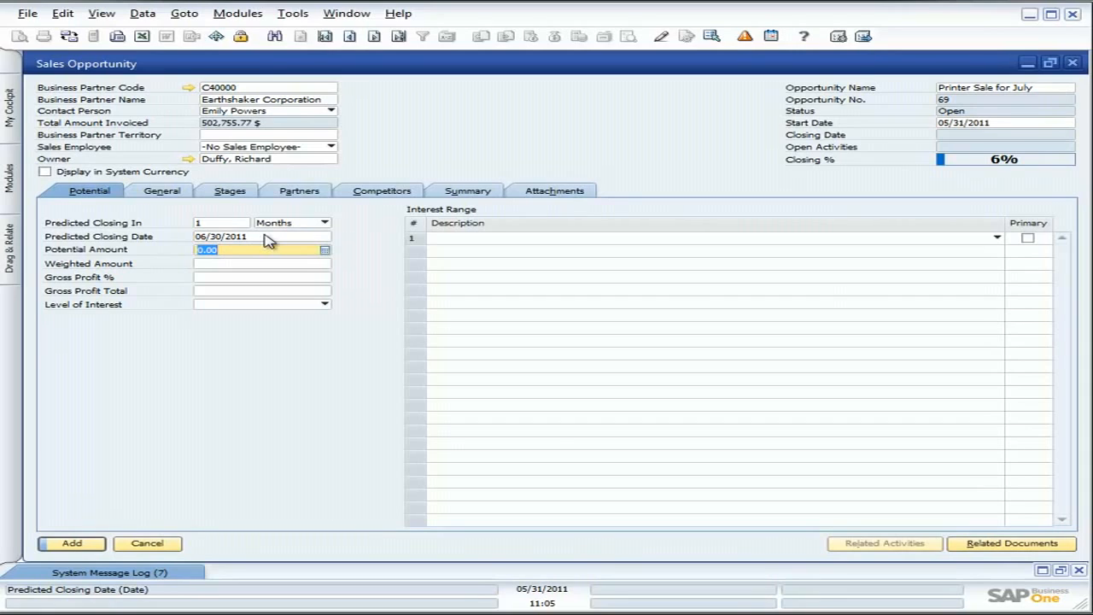
pyautogui.write('10,')
pyautogui.write('000')
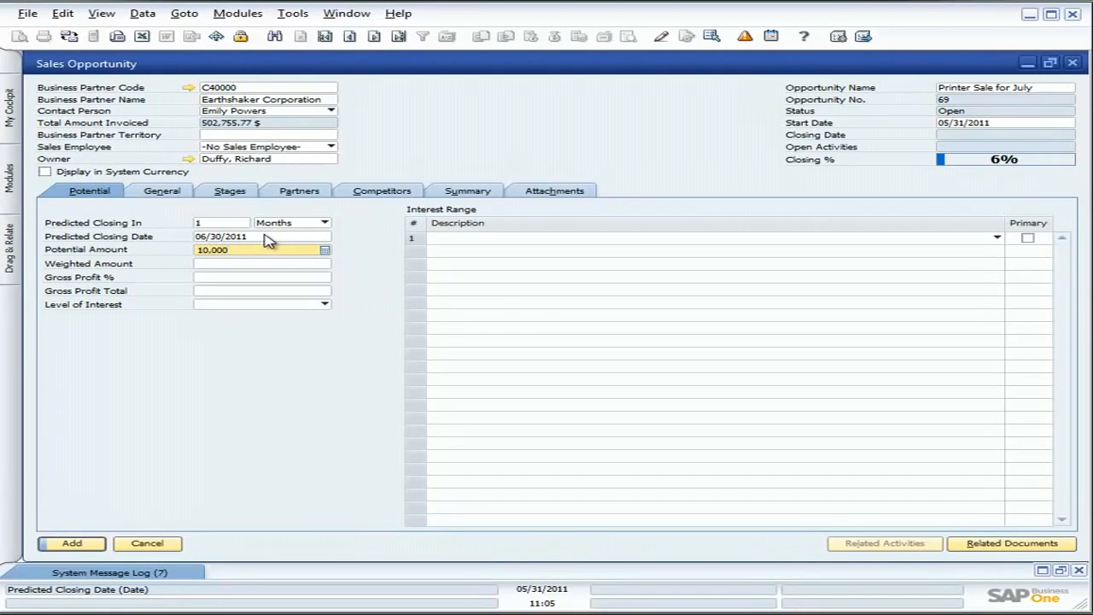
pyautogui.click(234, 278)
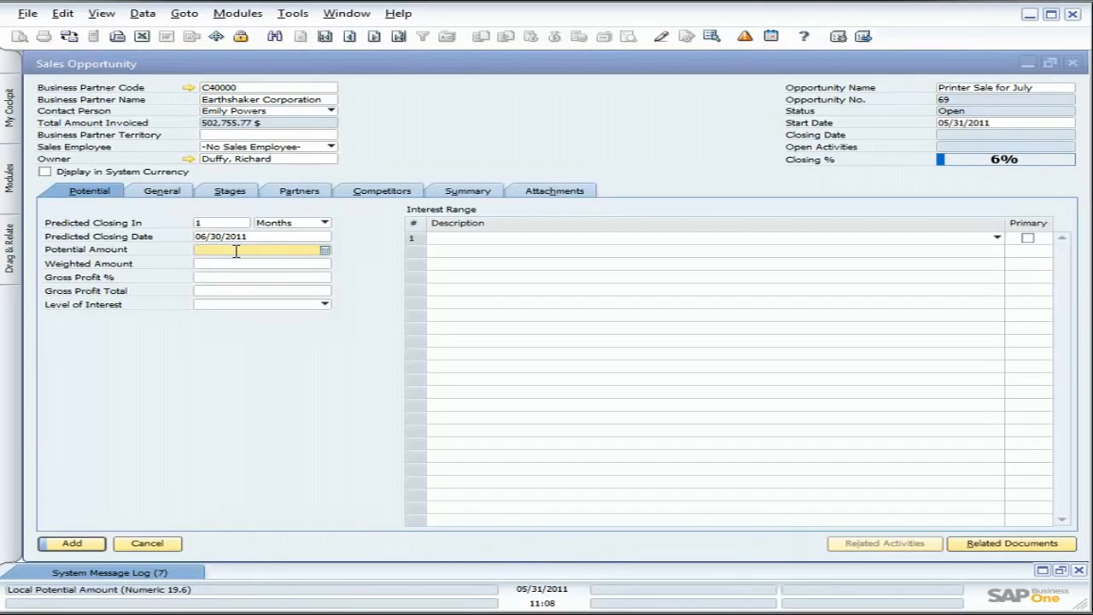
pyautogui.write('10000')
pyautogui.press('Tab')
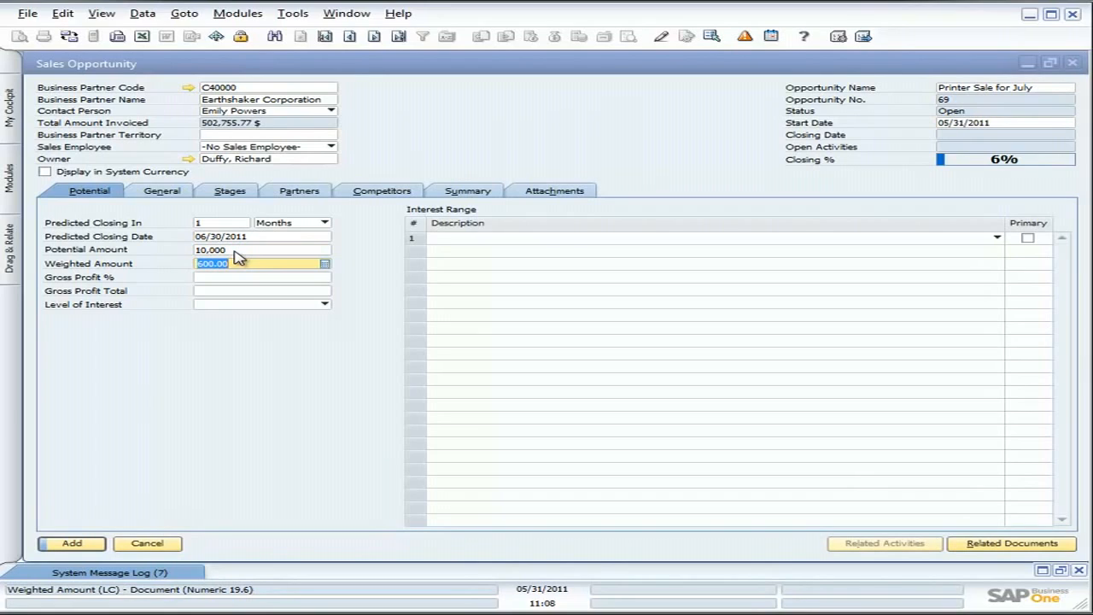
pyautogui.press('Tab')
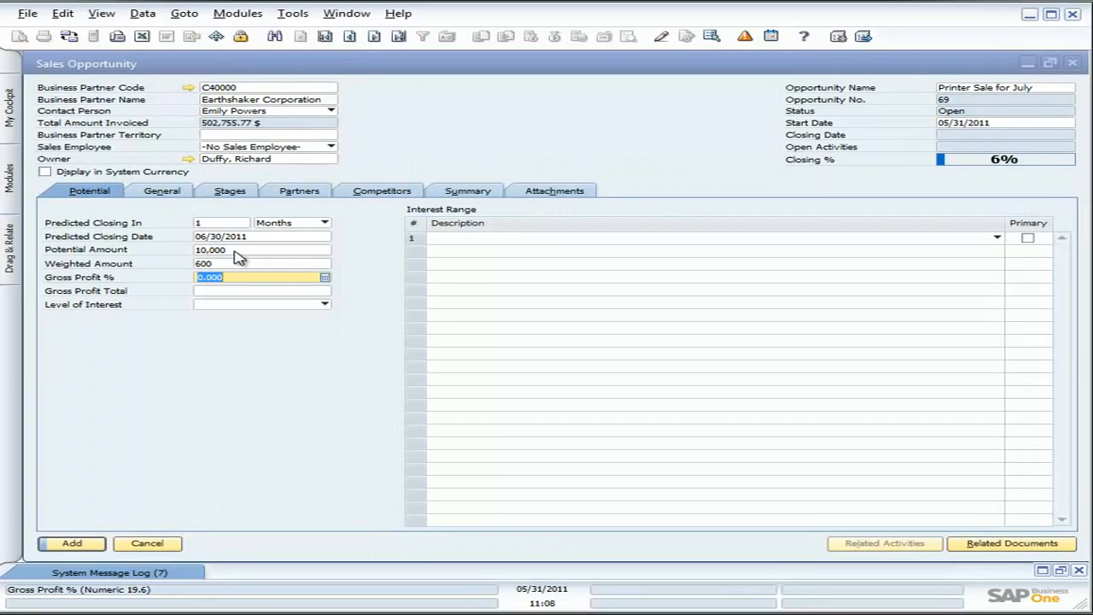
pyautogui.write('25')
pyautogui.press('Tab')
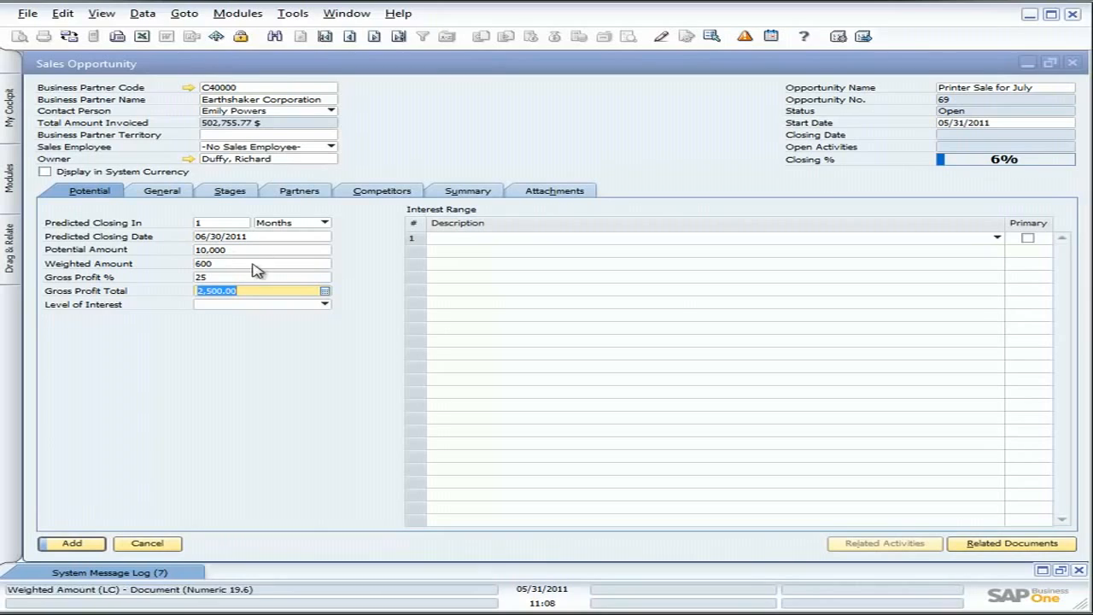
# Define Cool, Warm and Hot as new levels of interest for sales opportunities
pyautogui.click(325, 306)
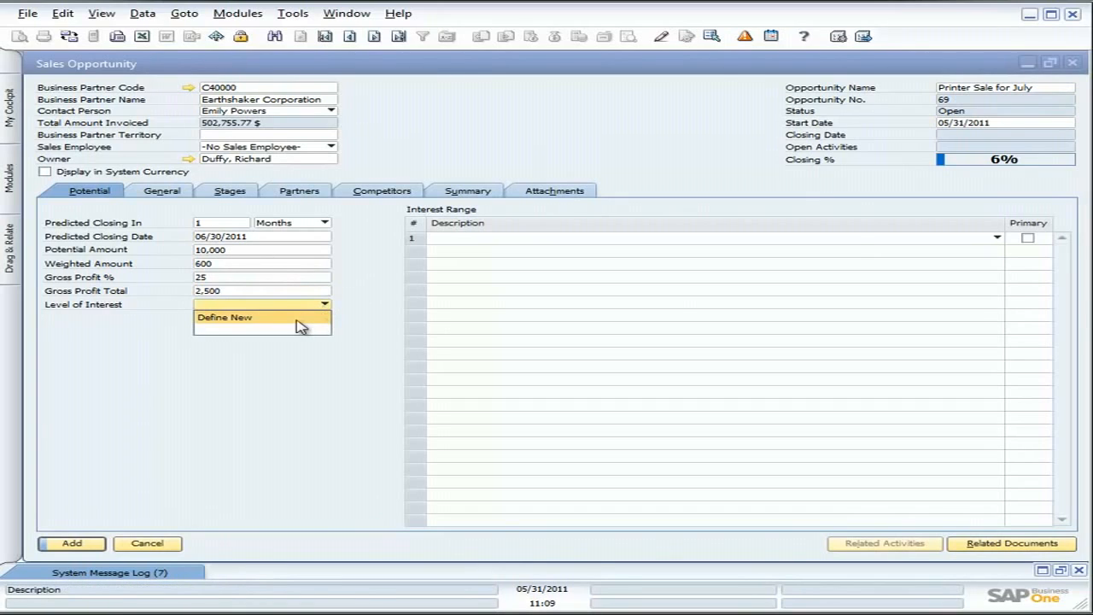
pyautogui.click(289, 323)
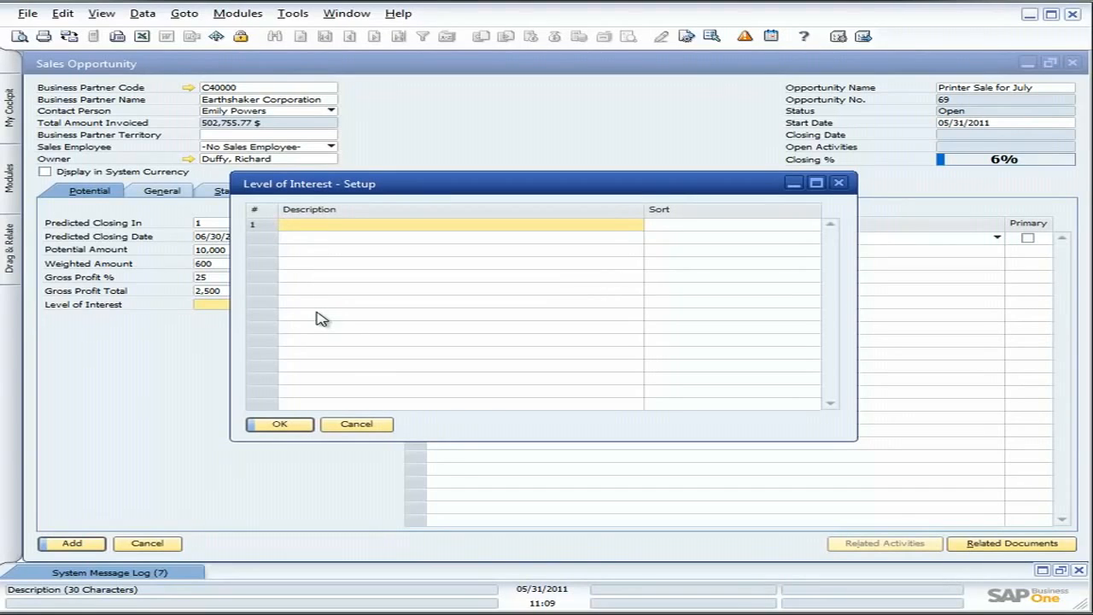
pyautogui.write('Cool')
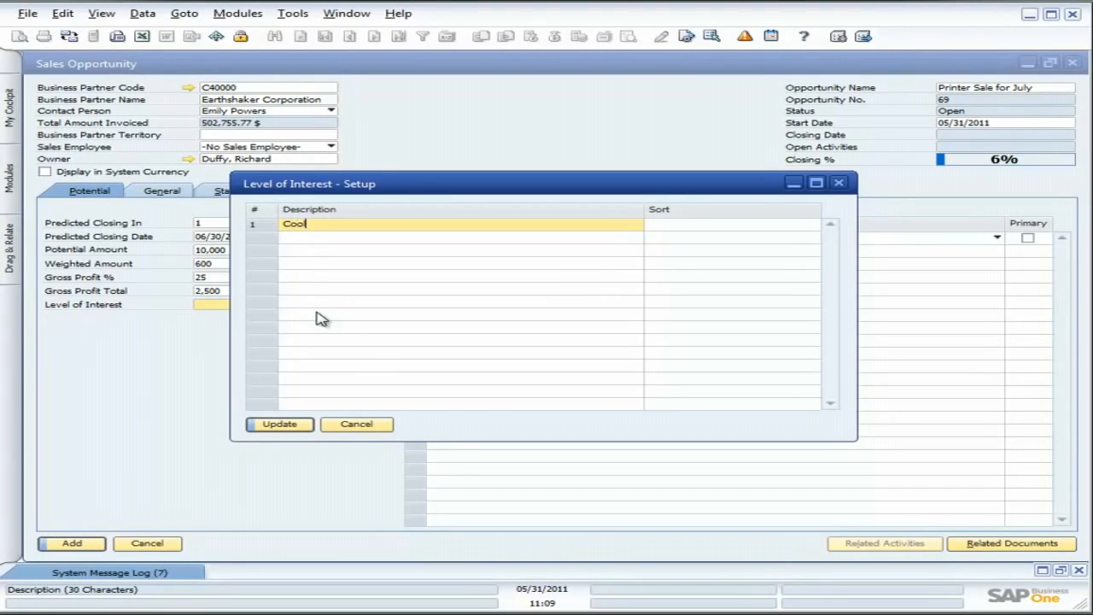
pyautogui.press('Tab')
pyautogui.click(292, 423)
pyautogui.write('Warm')
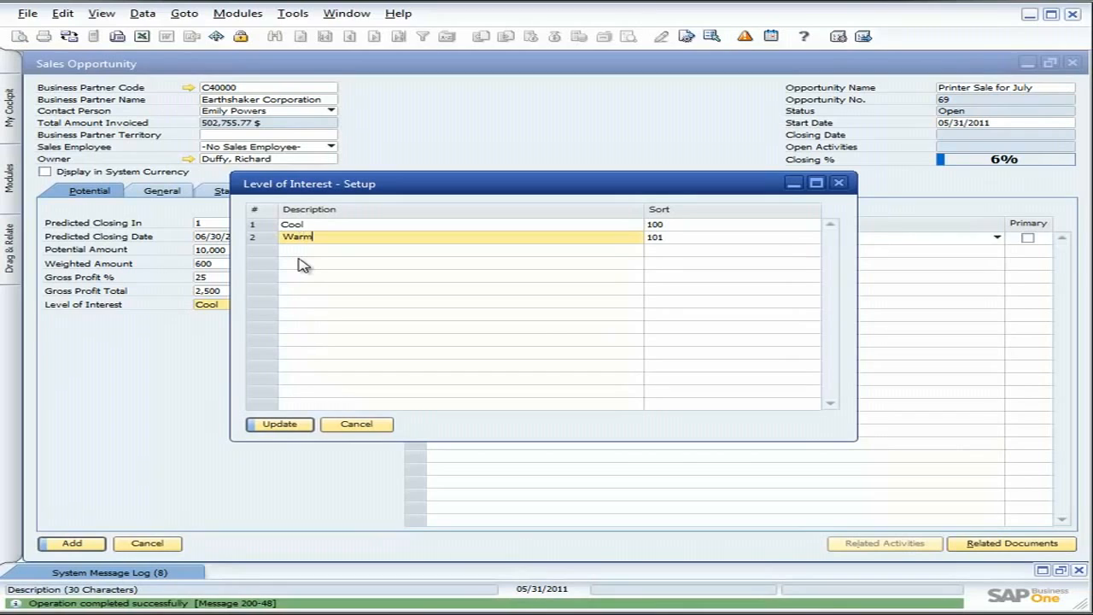
pyautogui.press('Tab')
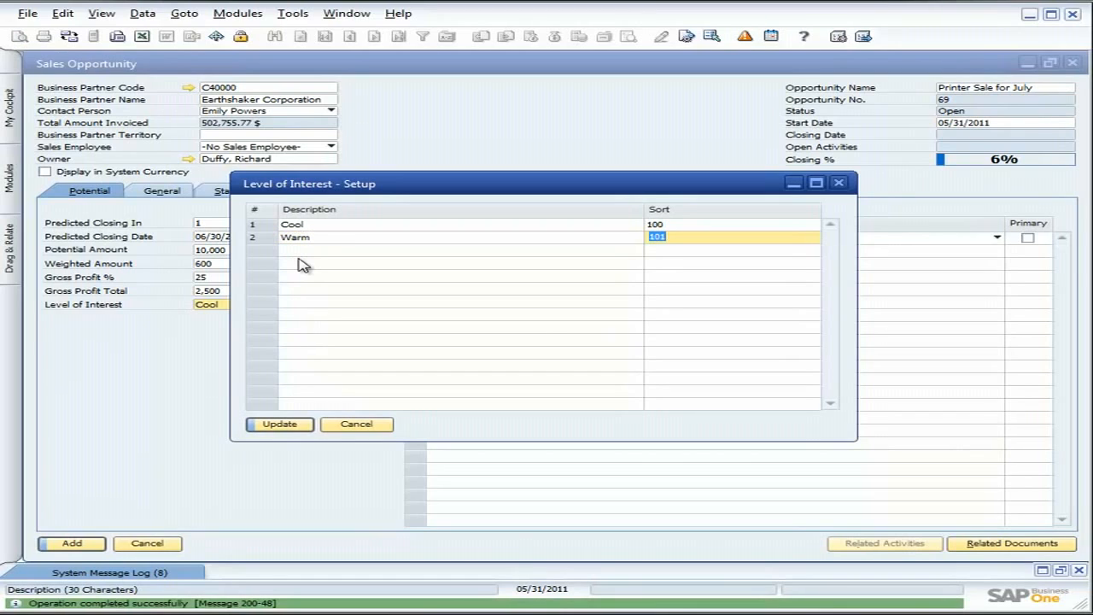
pyautogui.click(267, 423)
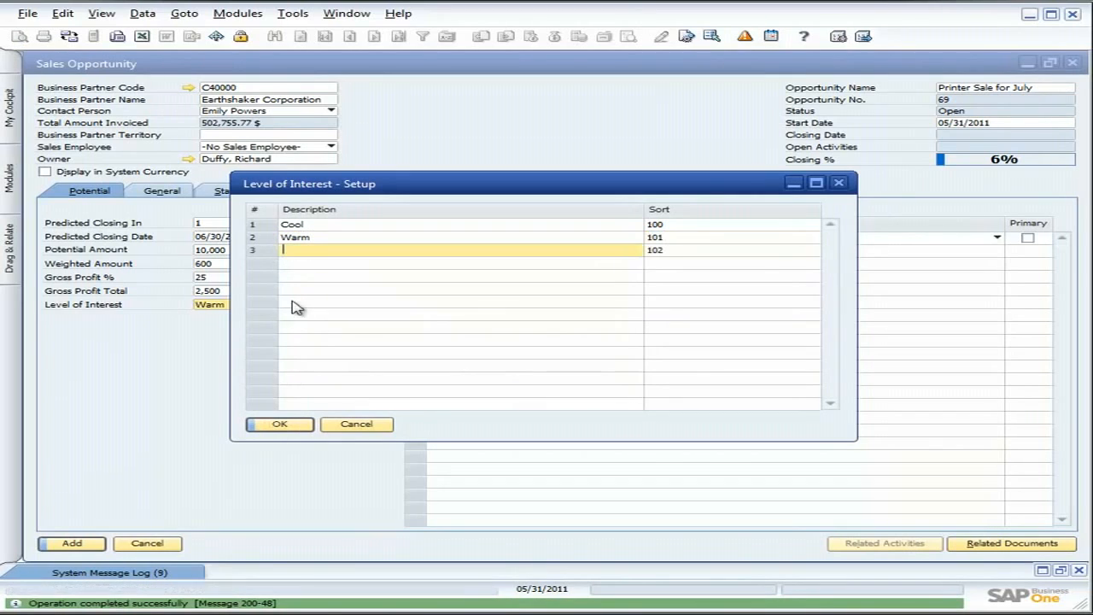
pyautogui.write('Hot')
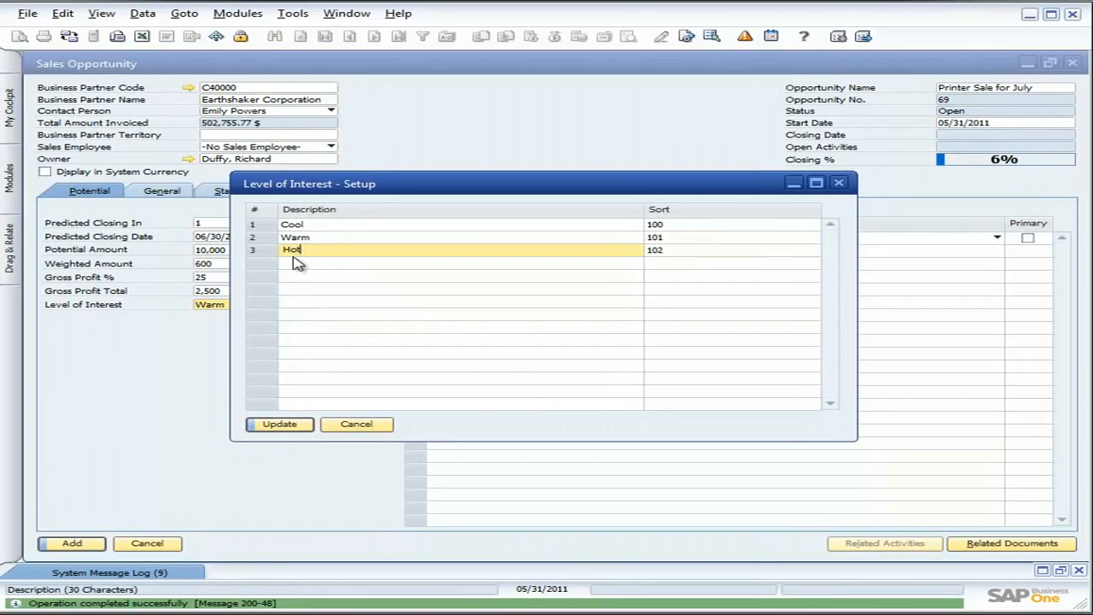
pyautogui.press('Tab')
pyautogui.click(285, 426)
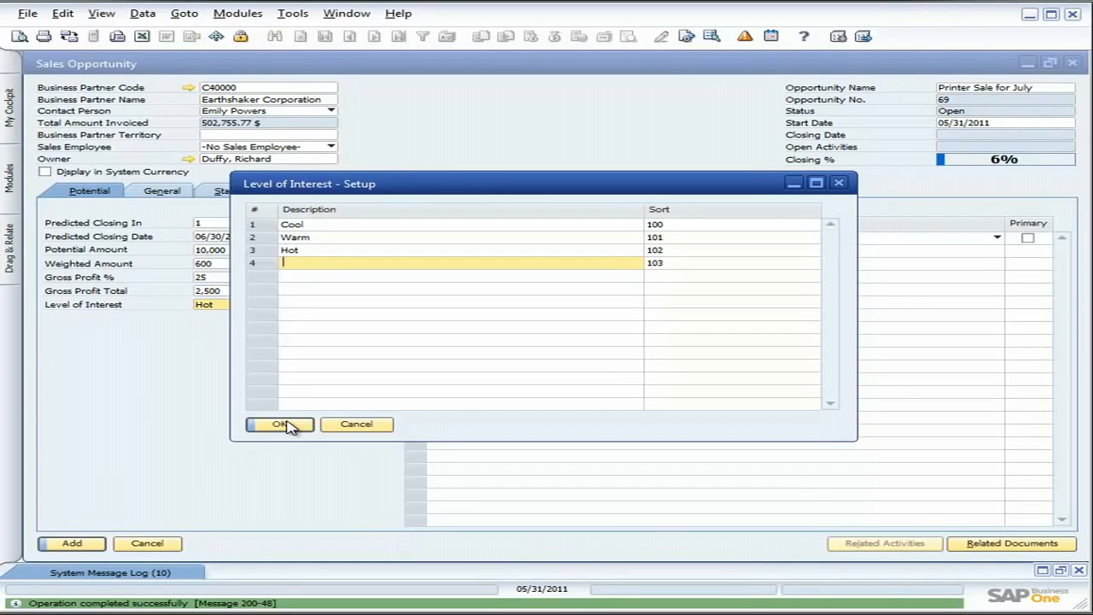
# Close the level of interest setup and set the opportunity's level of interest to Warm
pyautogui.click(308, 237)
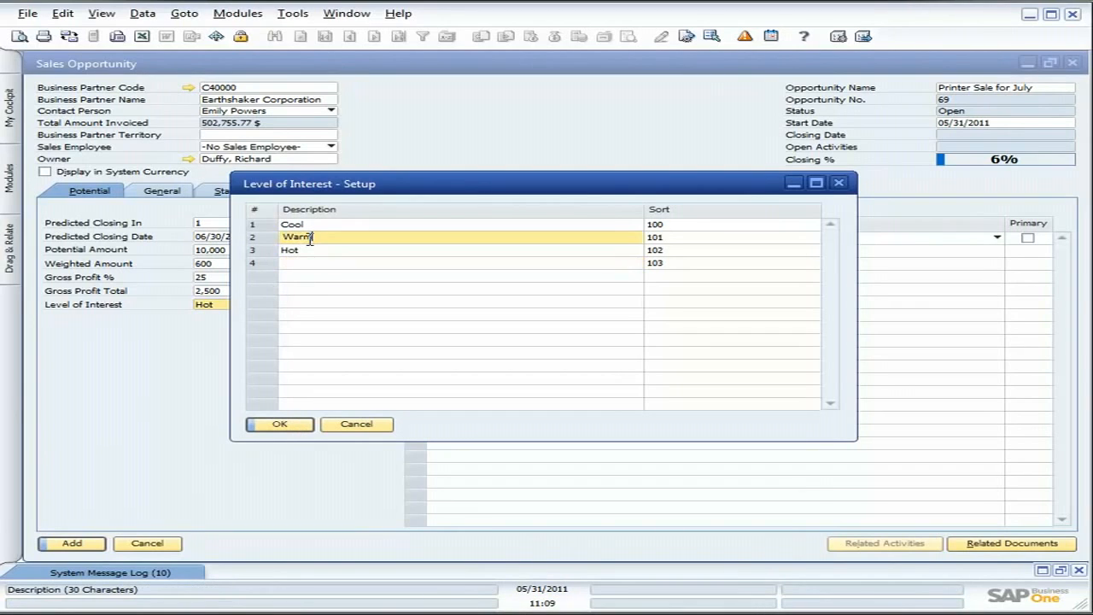
pyautogui.click(280, 424)
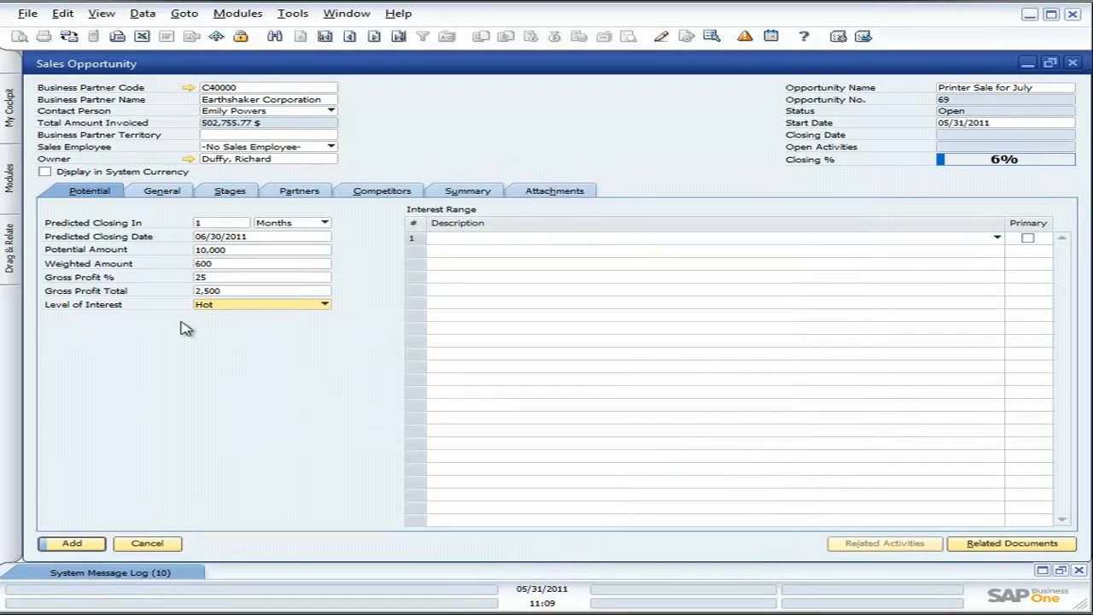
pyautogui.click(324, 306)
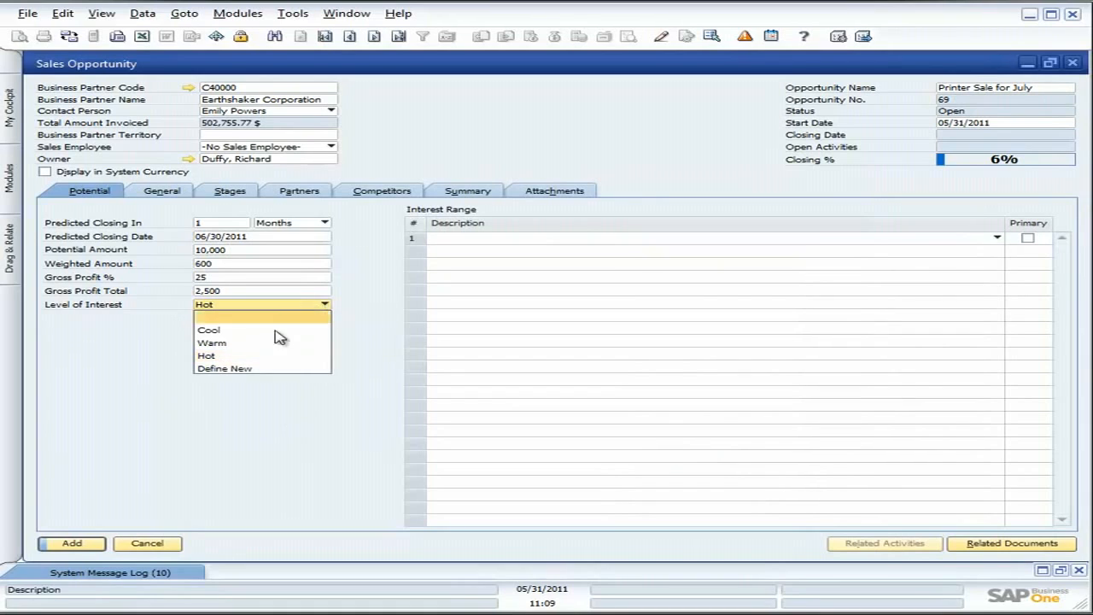
pyautogui.click(232, 343)
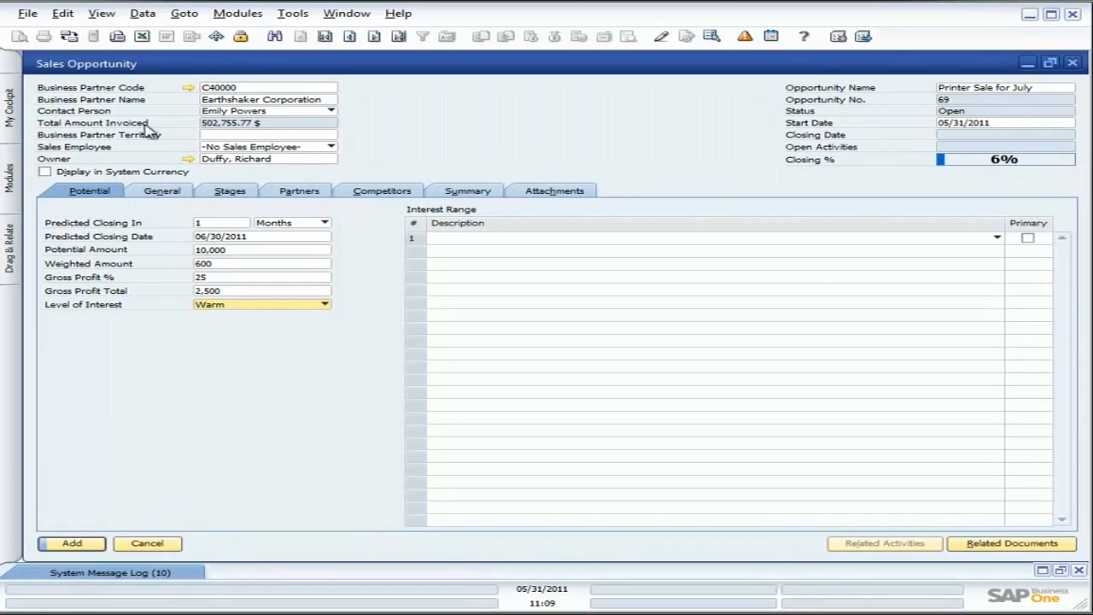
# Assign SG Electronics as the BP channel in the opportunity's general details
pyautogui.click(164, 192)
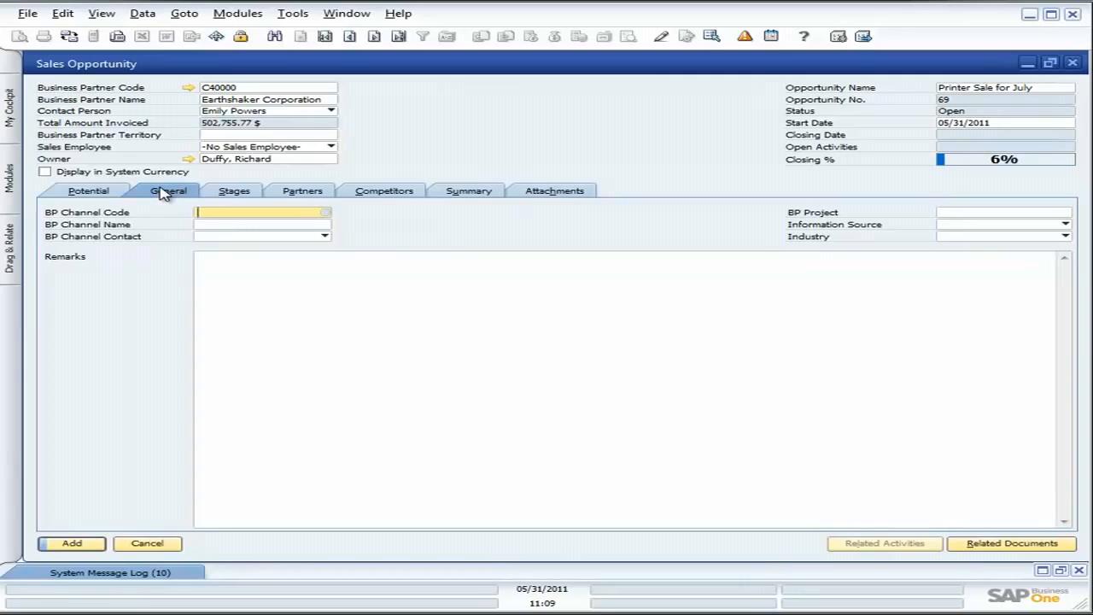
pyautogui.click(325, 213)
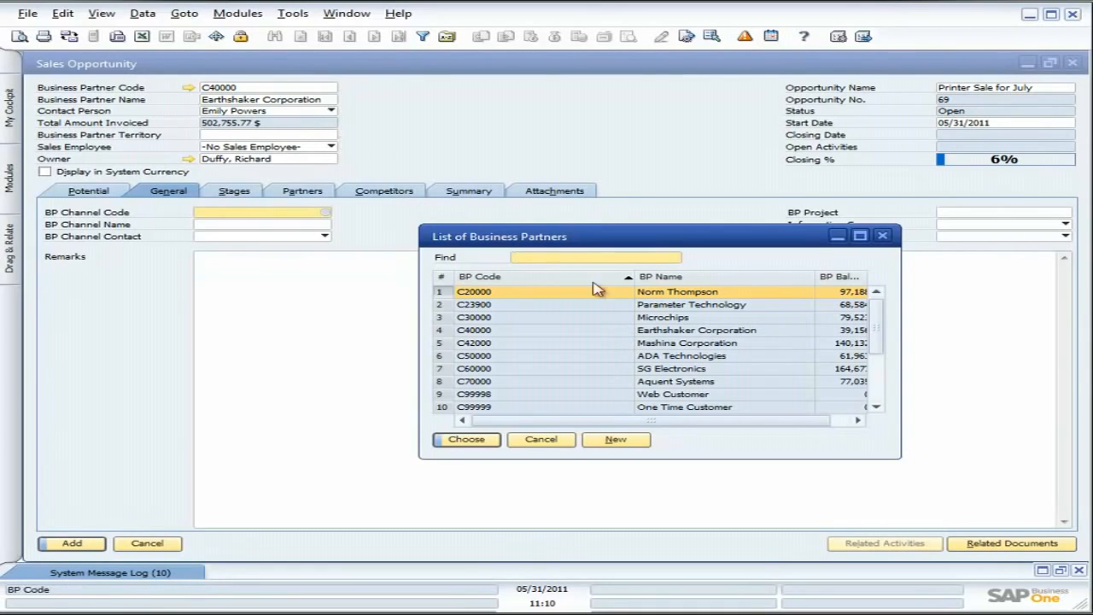
pyautogui.doubleClick(660, 374)
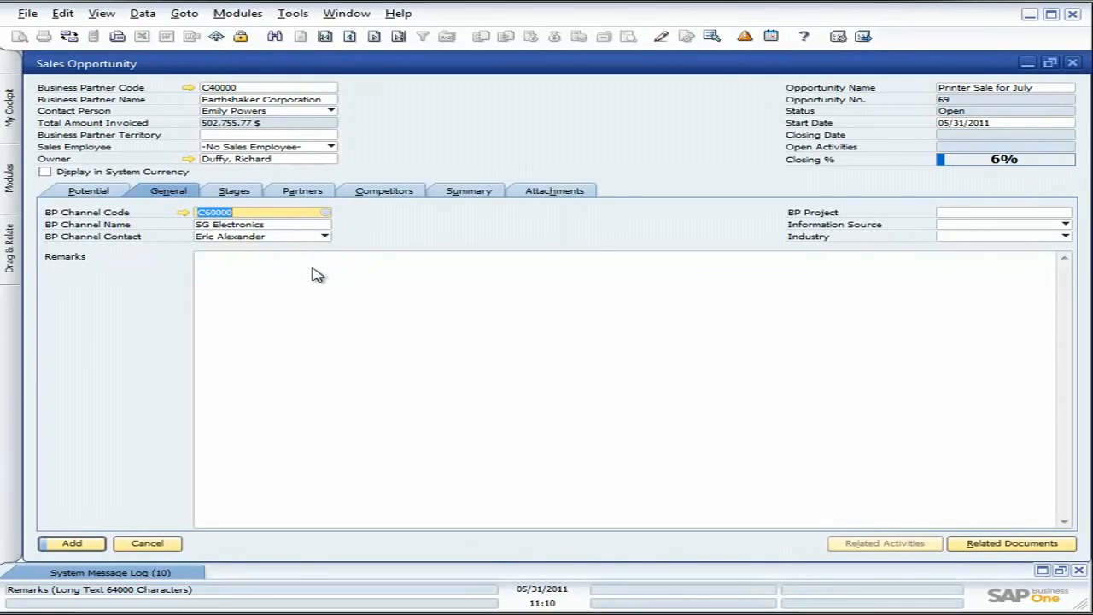
# Examine the choices offered for the opportunity's information source and industry without selecting any
pyautogui.click(1064, 224)
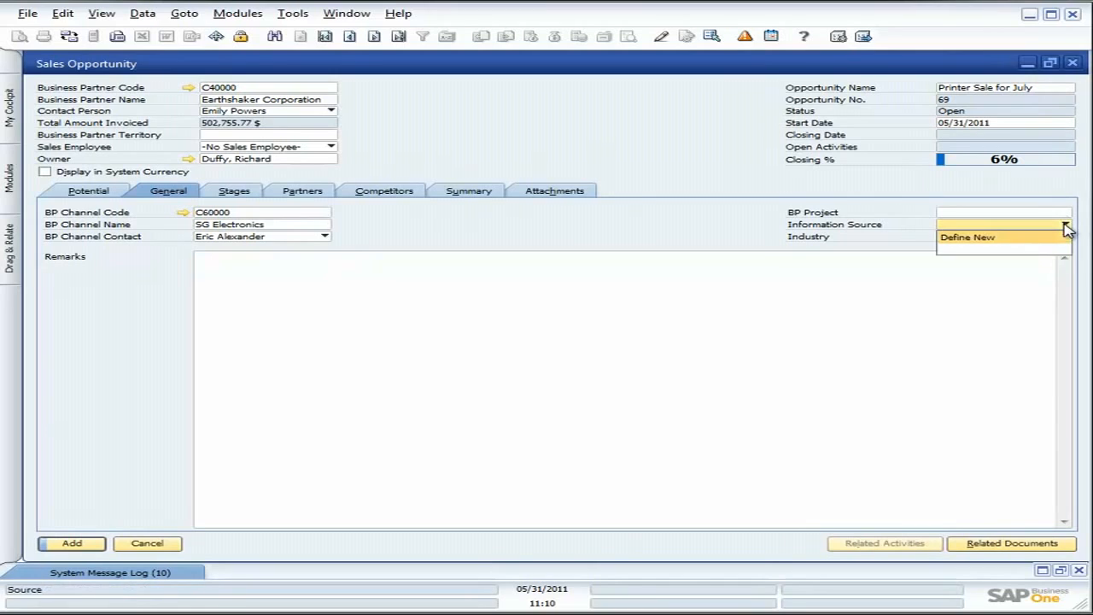
pyautogui.click(939, 305)
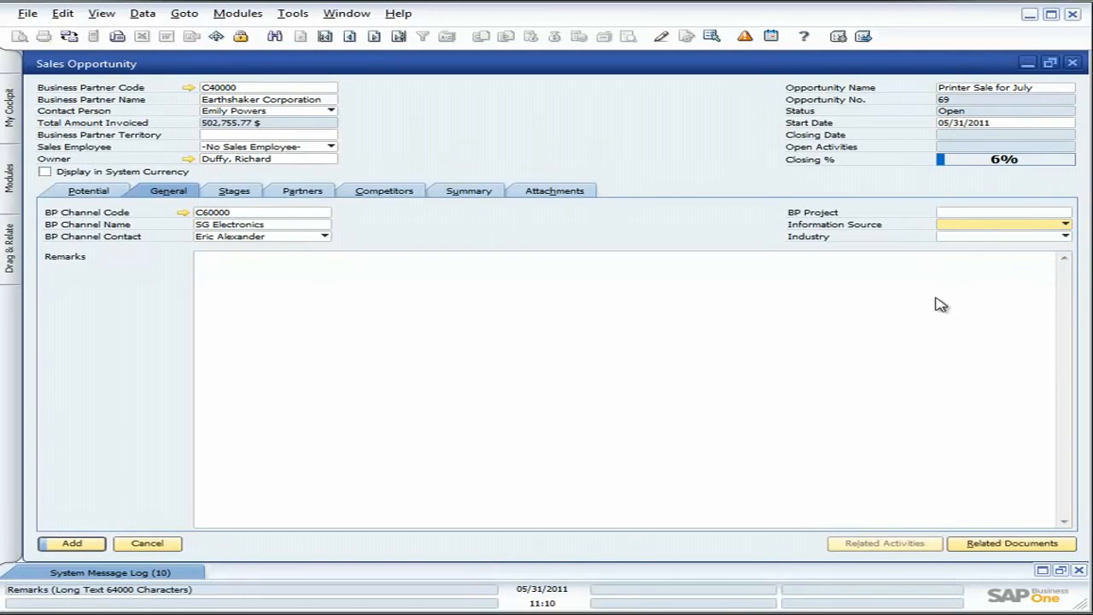
pyautogui.click(1065, 226)
pyautogui.click(1004, 299)
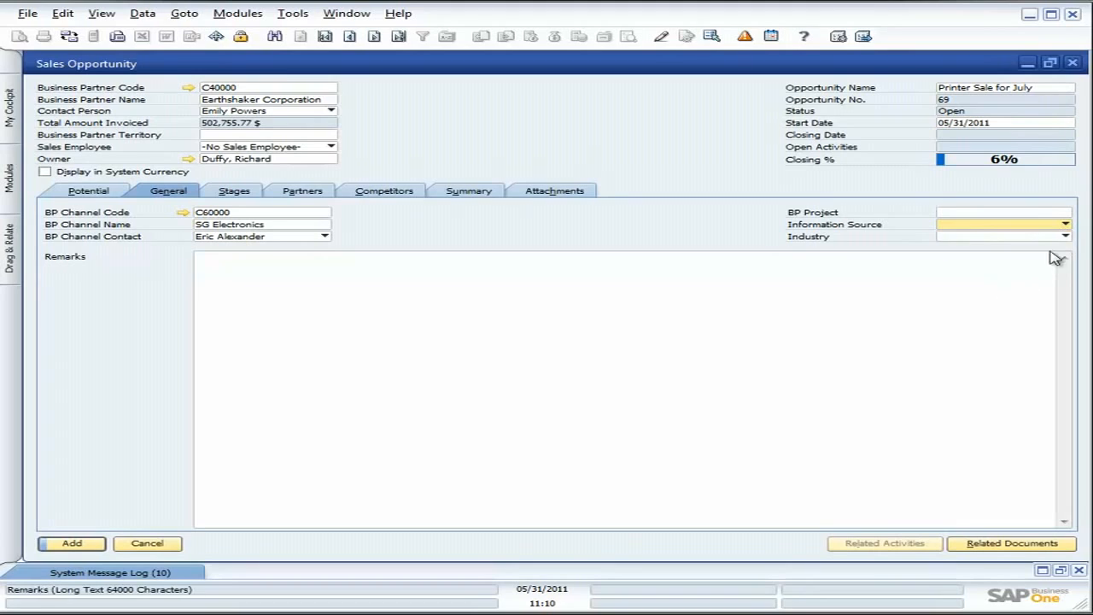
pyautogui.click(1065, 237)
pyautogui.click(945, 330)
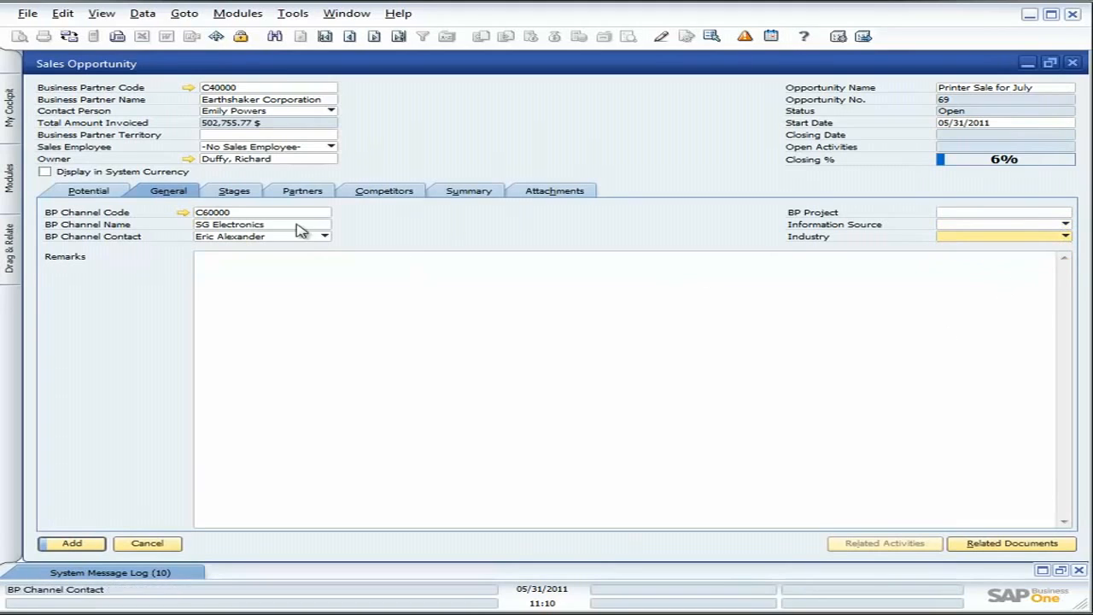
# Check the opportunity's stages, partners, competitors, summary and attachments, and add the opportunity
pyautogui.click(239, 195)
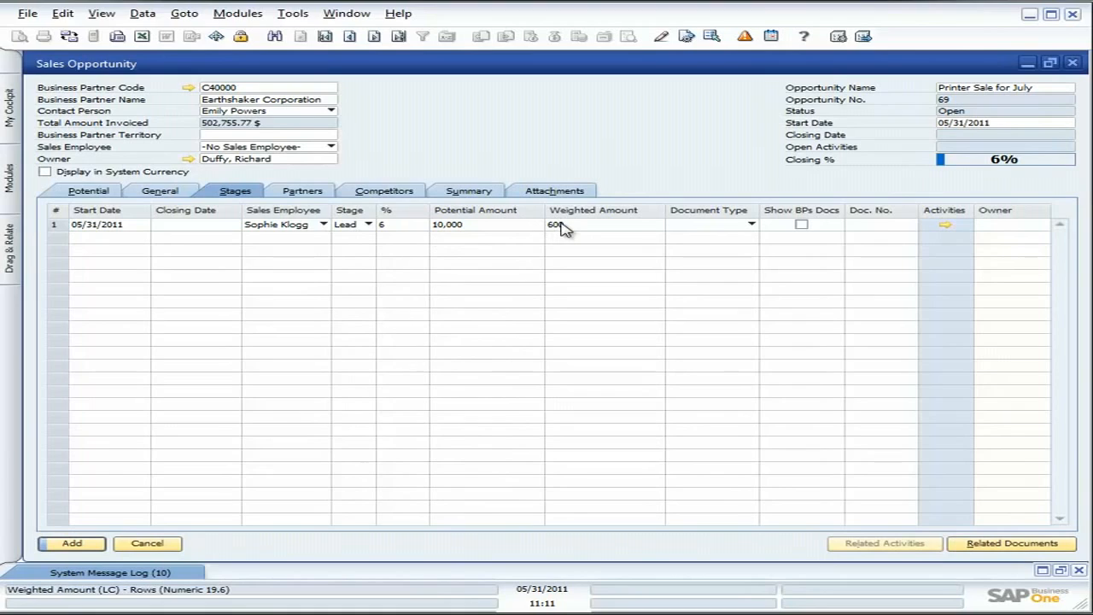
pyautogui.click(295, 193)
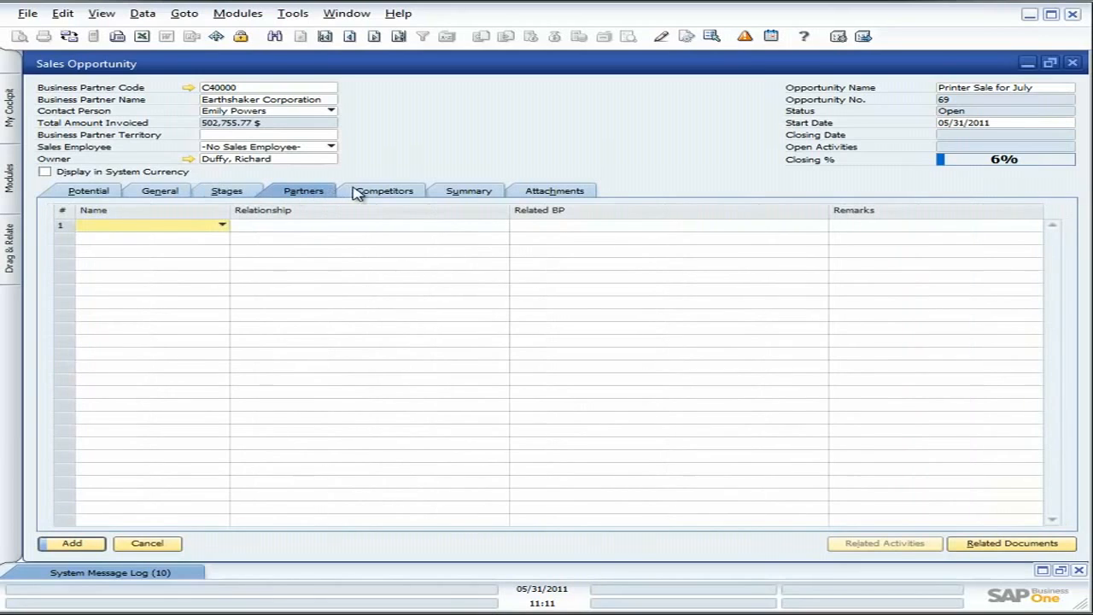
pyautogui.click(393, 193)
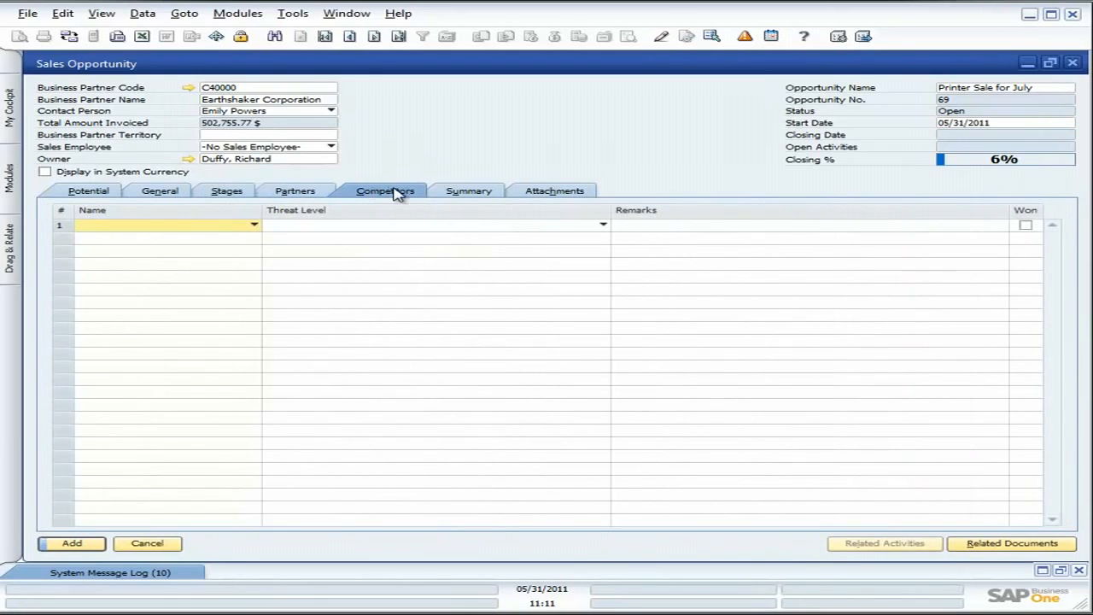
pyautogui.click(253, 226)
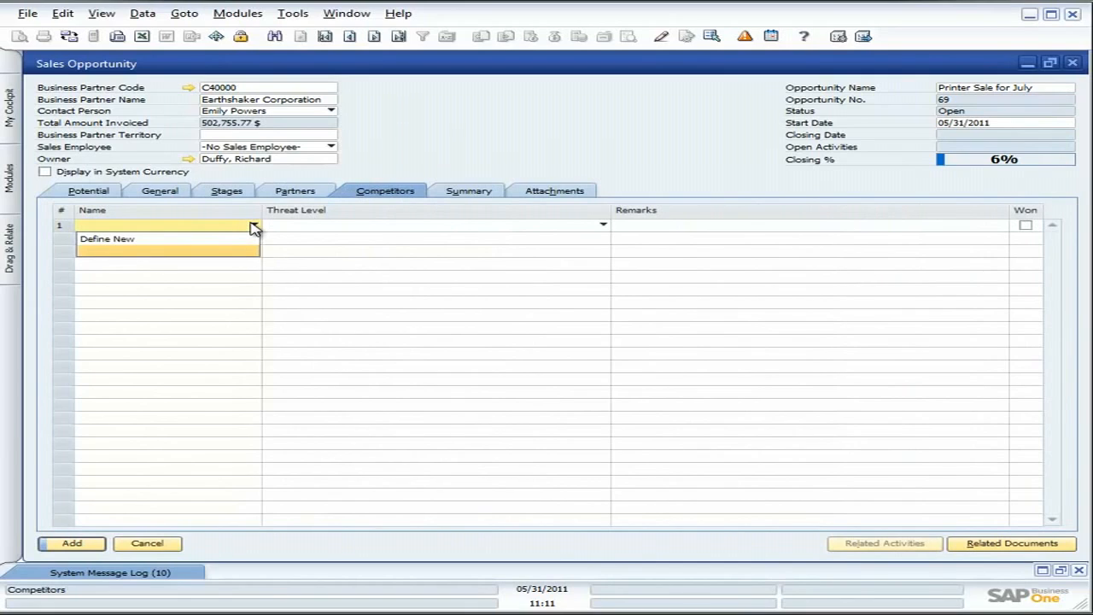
pyautogui.click(481, 193)
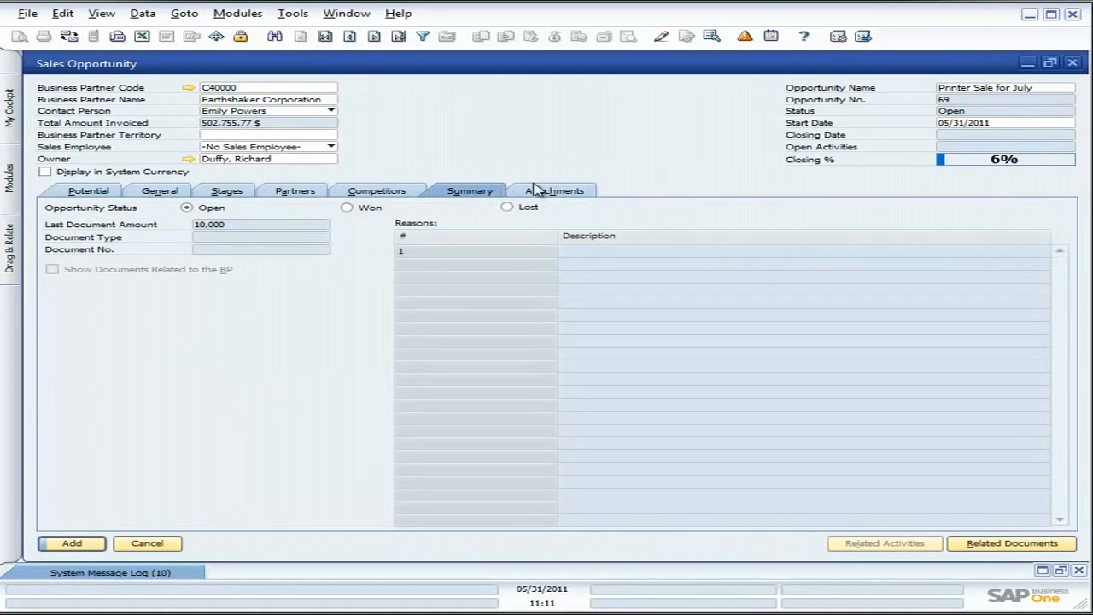
pyautogui.click(578, 191)
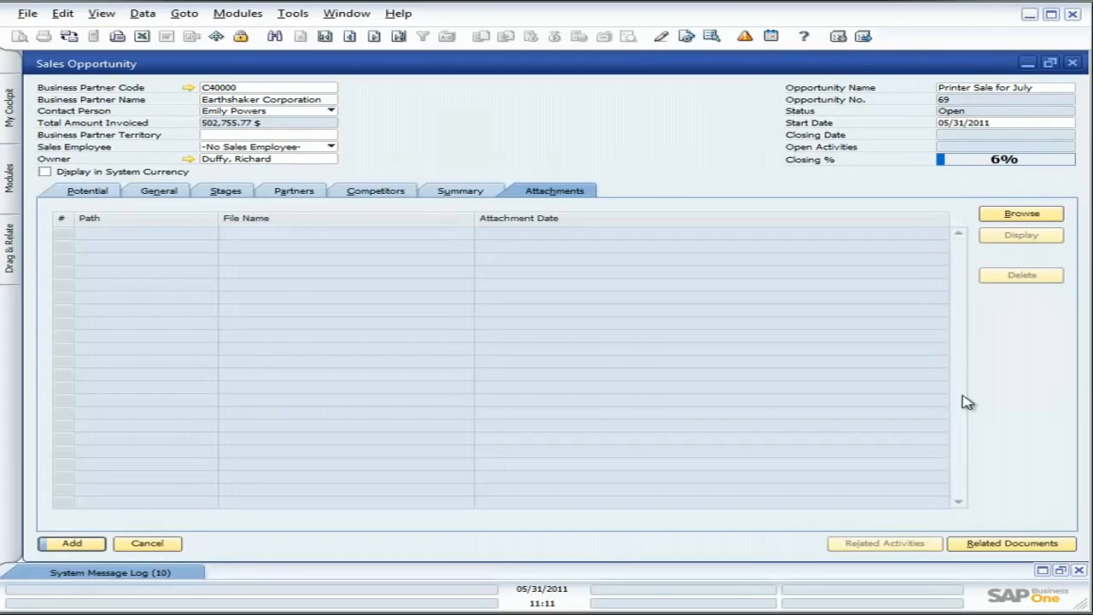
pyautogui.click(74, 543)
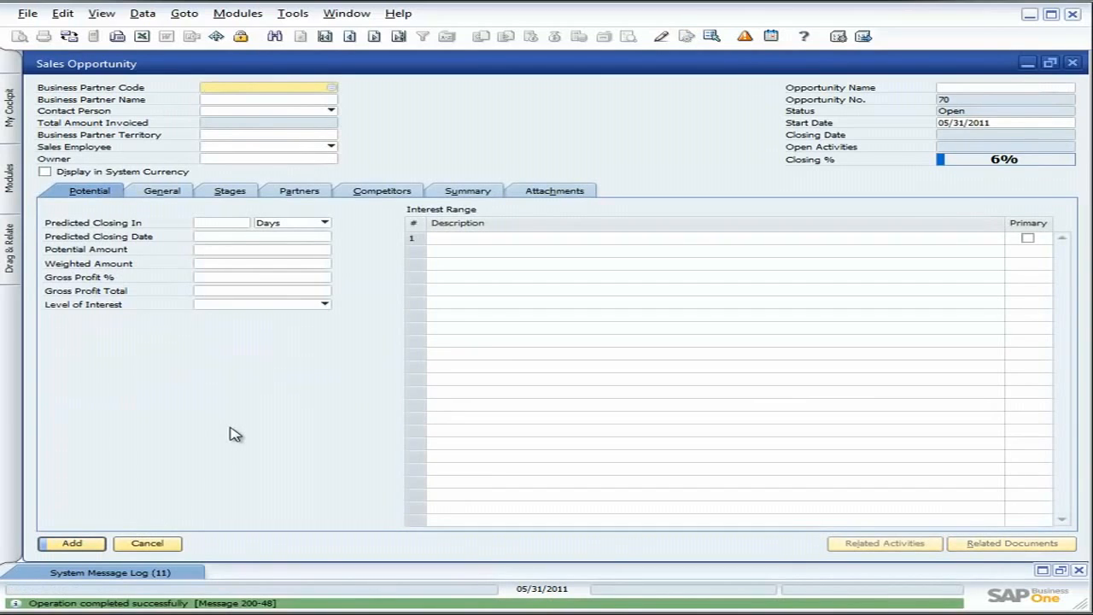
# Select Earthshaker Corporation in the blank opportunity and open the report of deals in progress from its master data
pyautogui.click(333, 88)
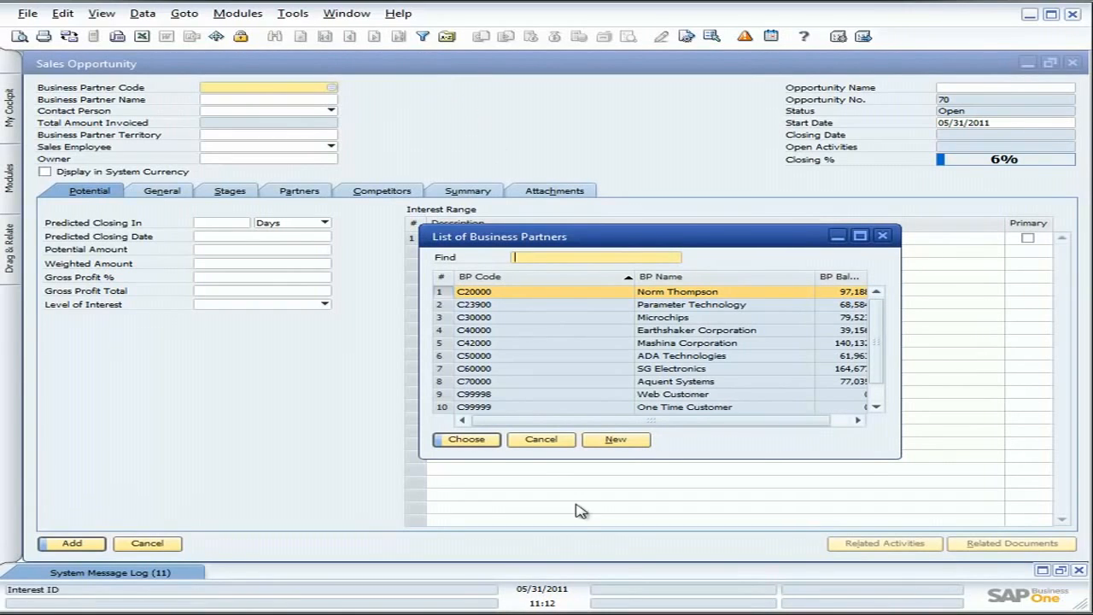
pyautogui.doubleClick(598, 336)
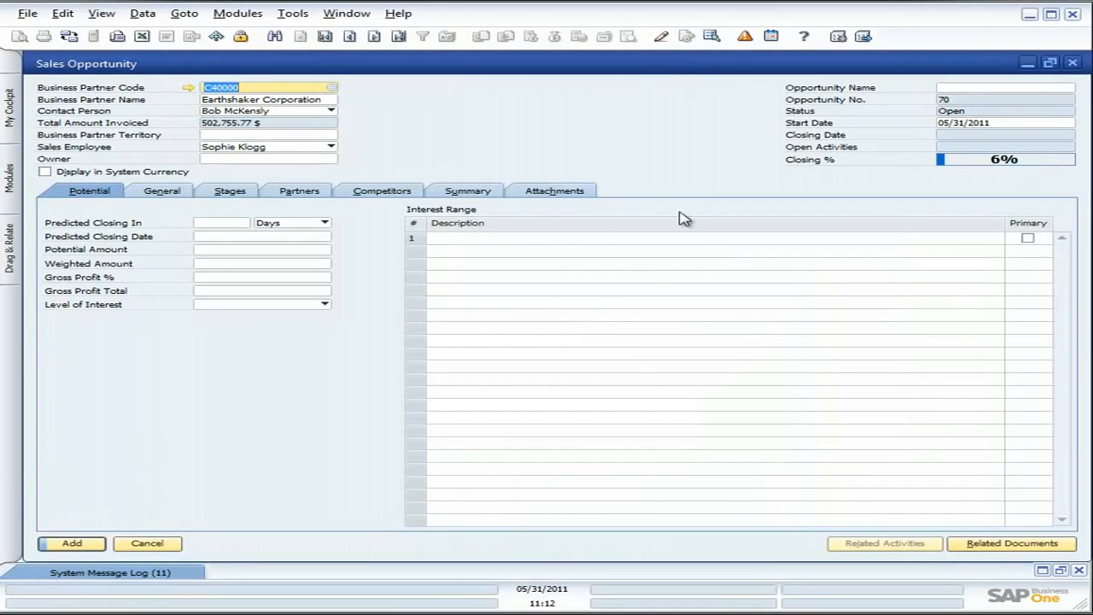
pyautogui.click(187, 88)
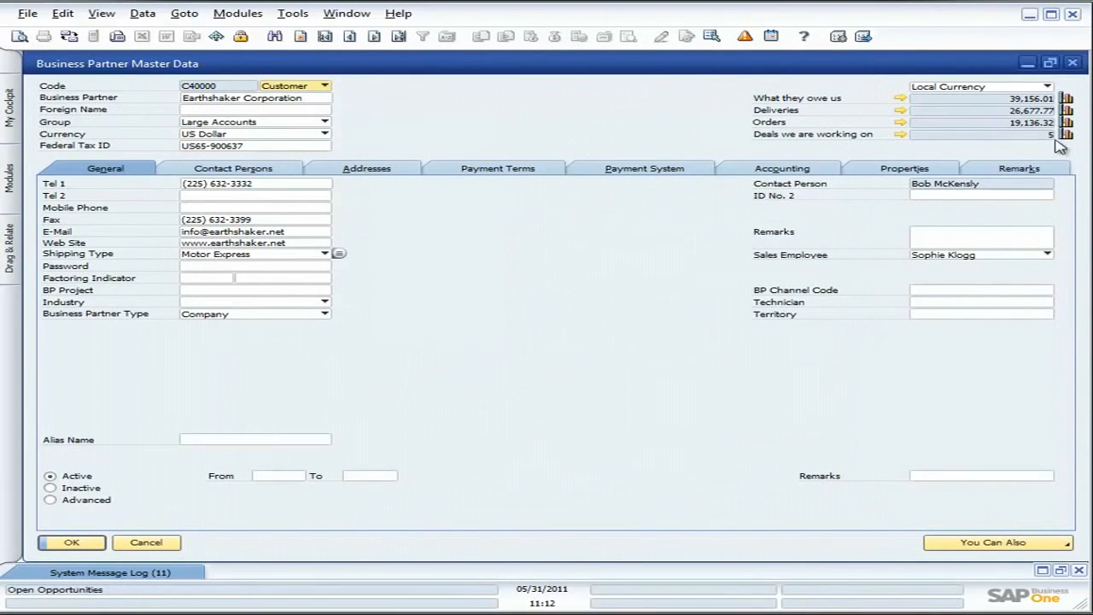
pyautogui.click(900, 135)
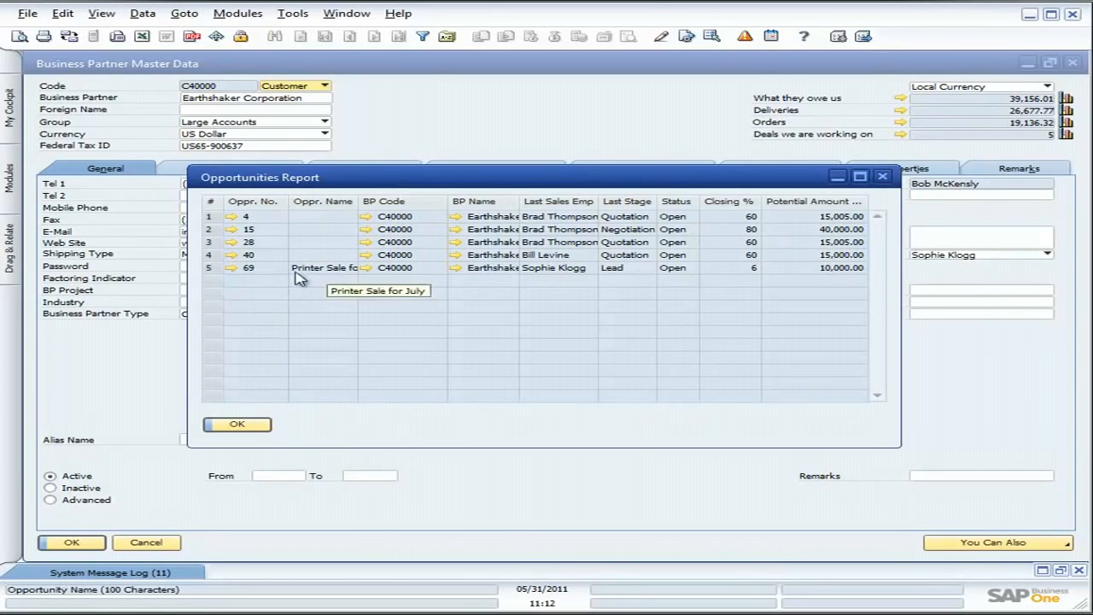
# Open the Printer Sale for July opportunity from the report and review its general details and stages
pyautogui.click(233, 269)
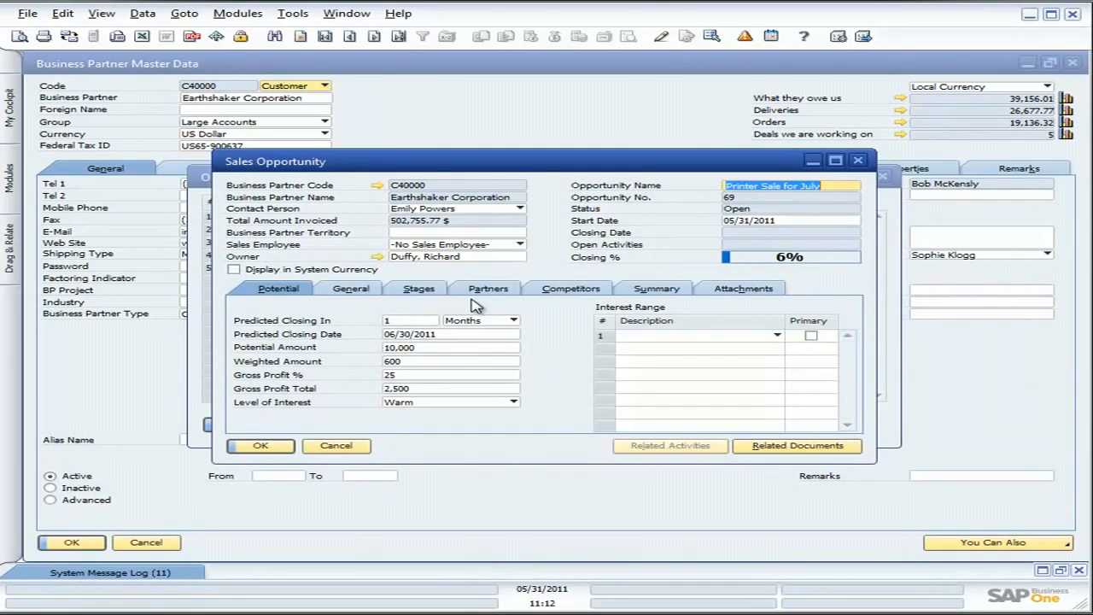
pyautogui.click(358, 289)
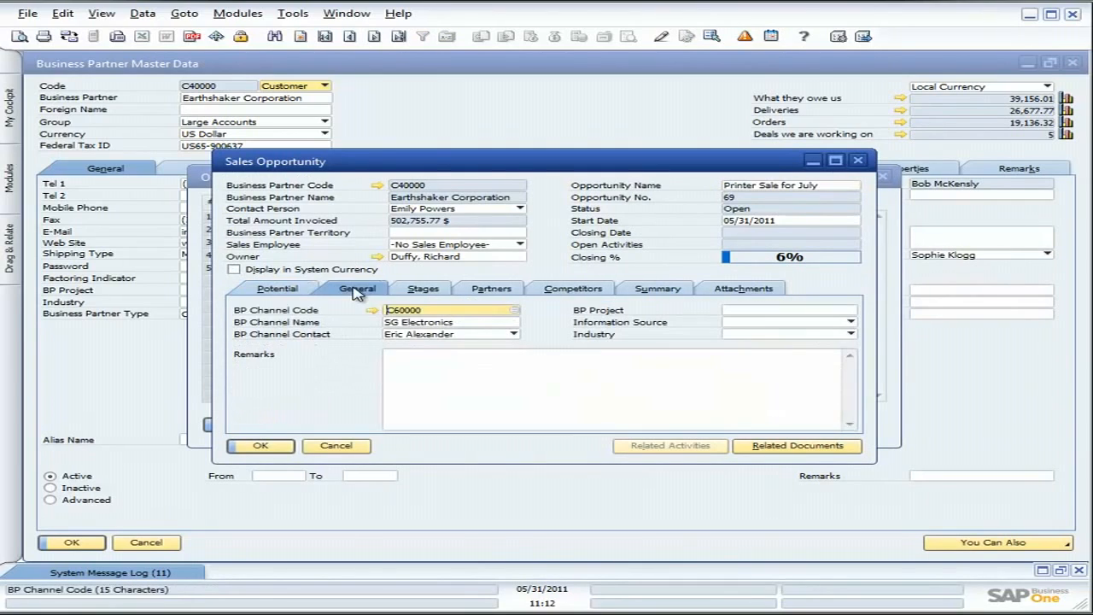
pyautogui.click(421, 290)
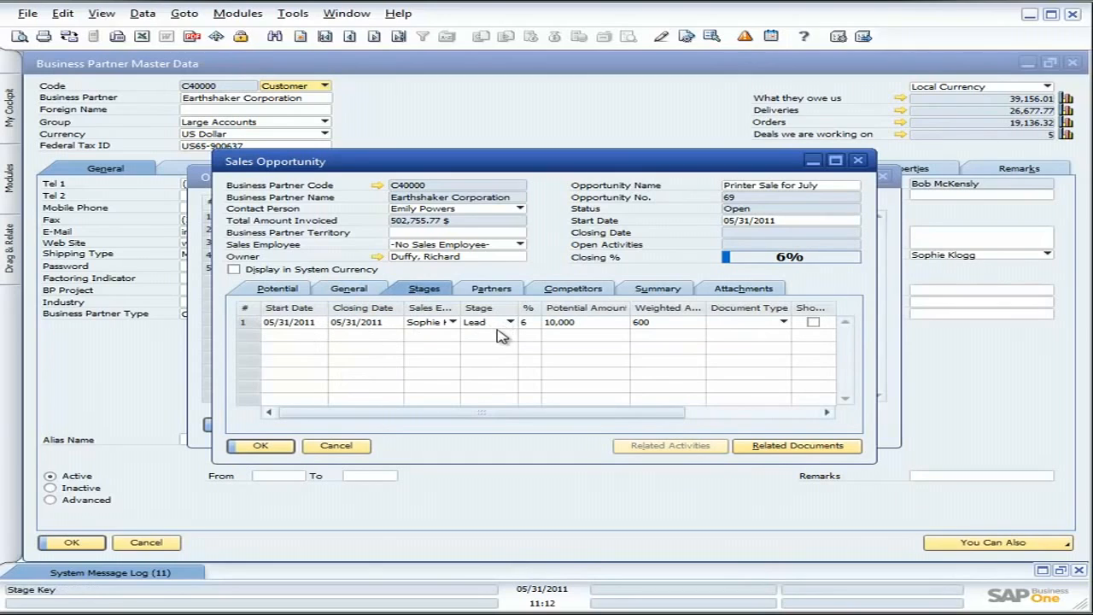
pyautogui.rightClick(317, 337)
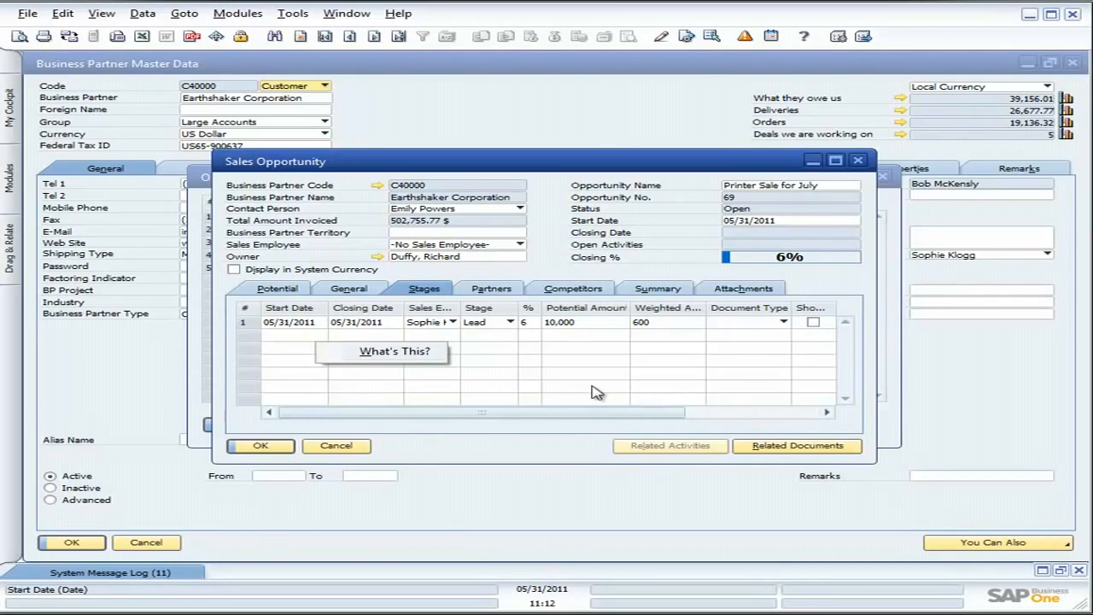
pyautogui.click(721, 412)
pyautogui.moveTo(587, 416); pyautogui.dragTo(450, 414)
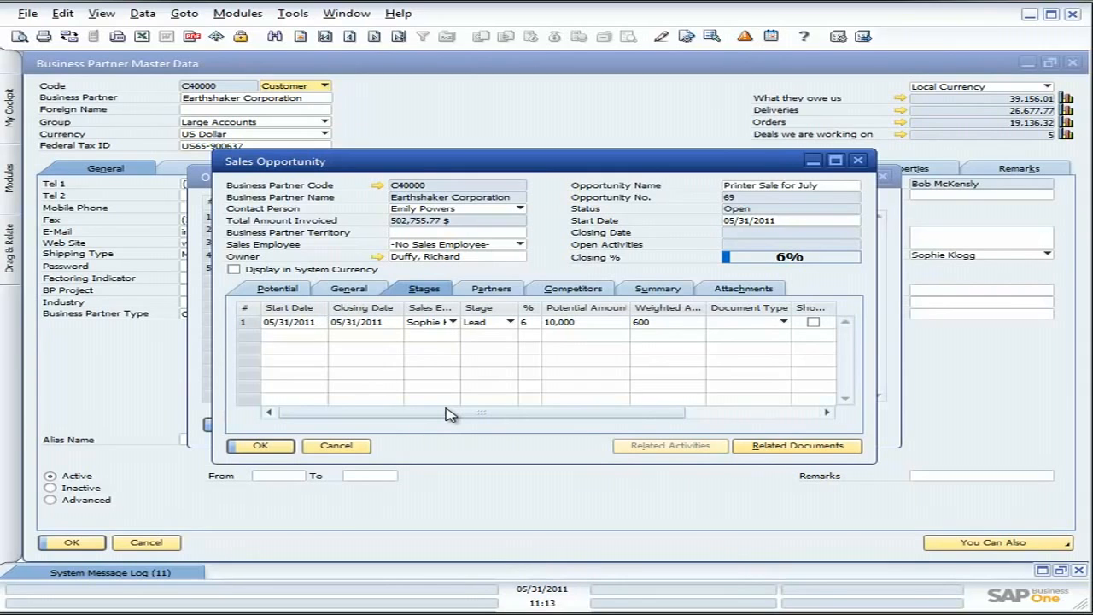
# Close the extra windows and add a second stage row to the opportunity, running from 06/01/2011 to 06/14/2011
pyautogui.click(340, 446)
pyautogui.click(246, 425)
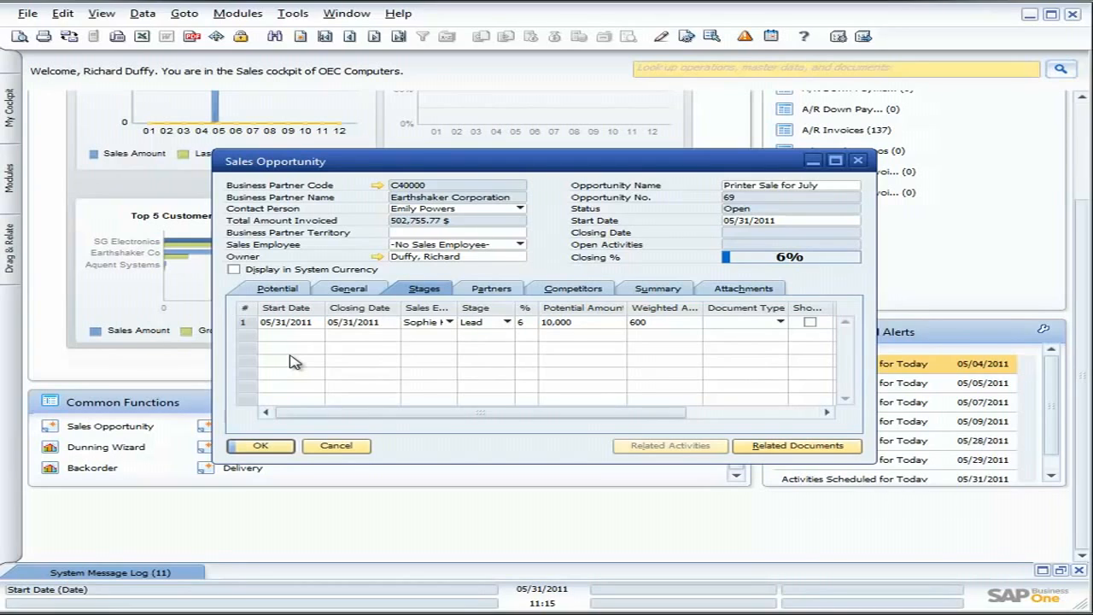
pyautogui.click(143, 14)
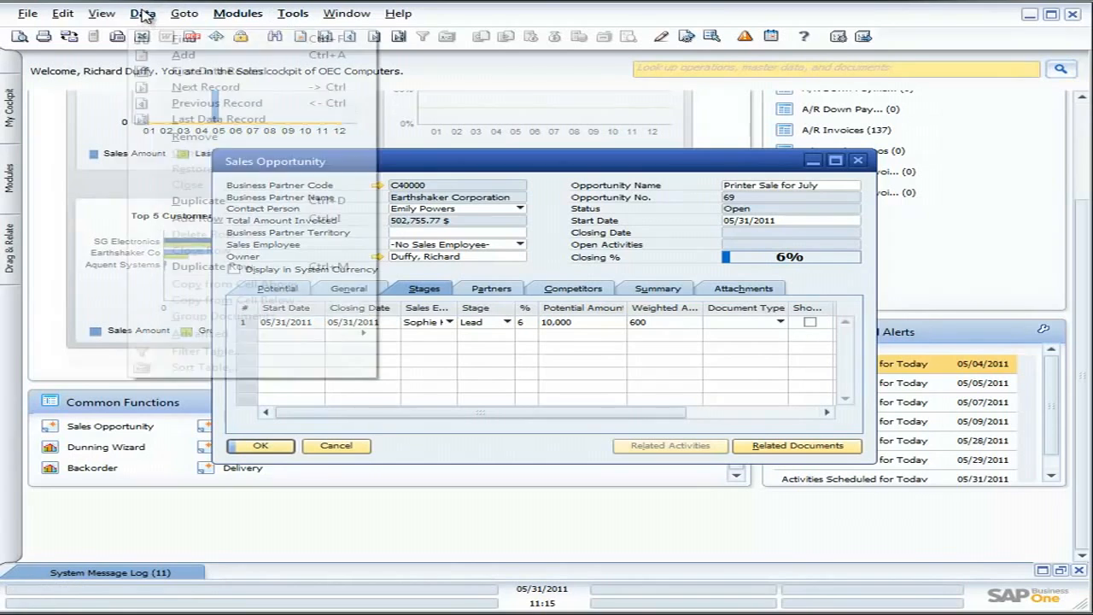
pyautogui.click(197, 218)
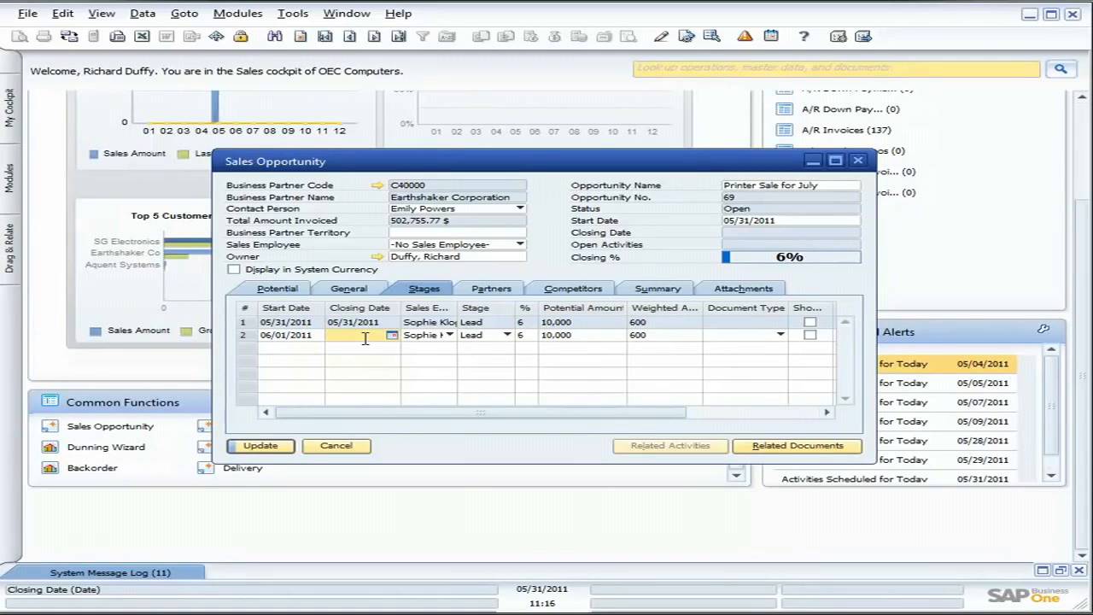
pyautogui.write('06/14/2011')
pyautogui.press('Tab')
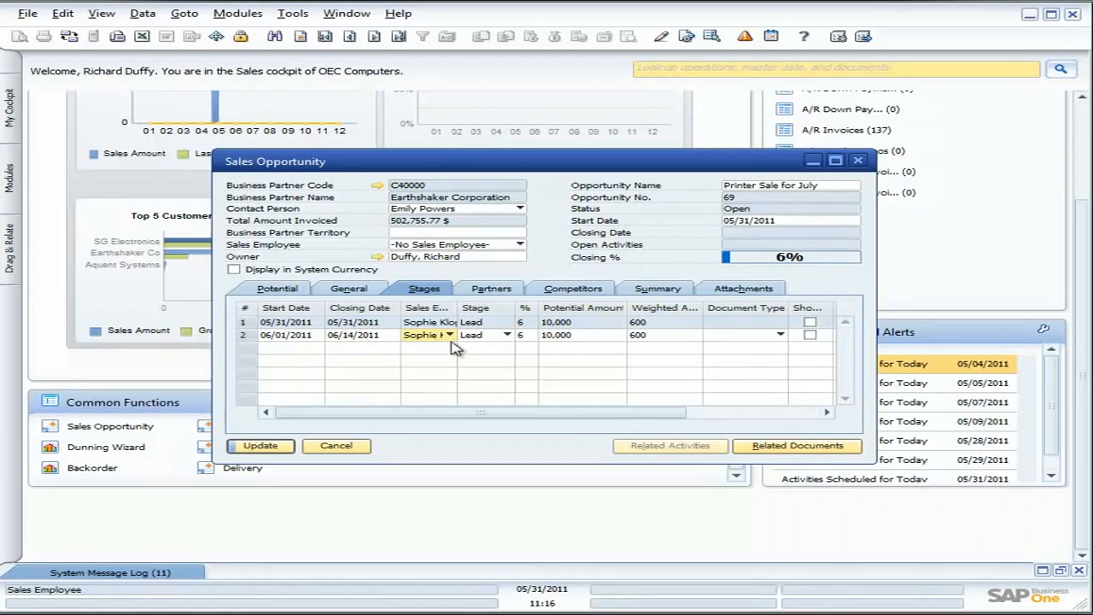
# Set the second row's stage to Quotation, save the opportunity and close it
pyautogui.click(507, 337)
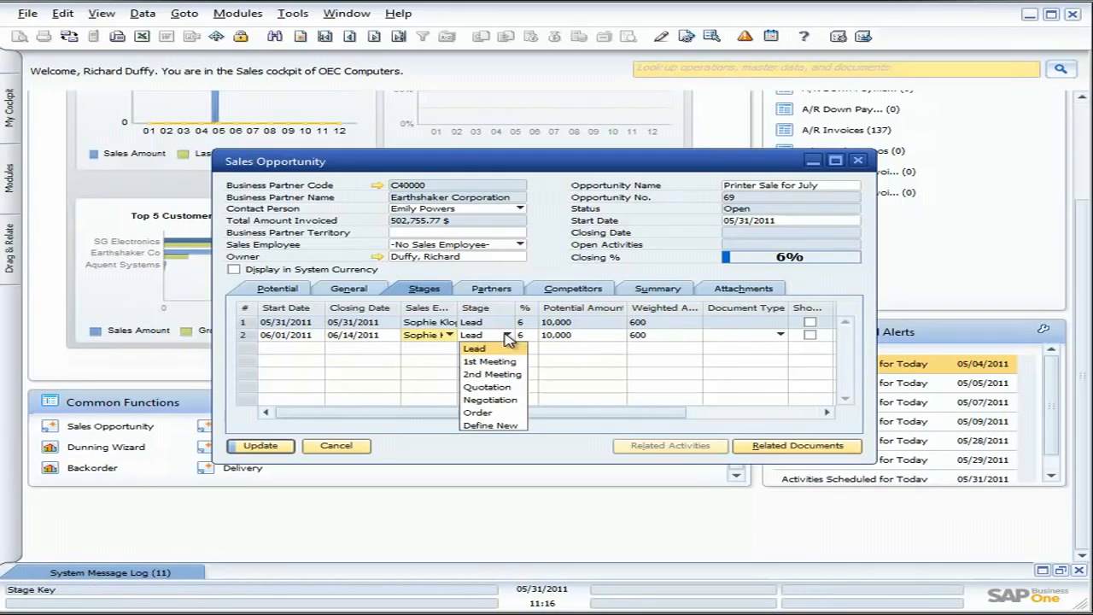
pyautogui.click(487, 388)
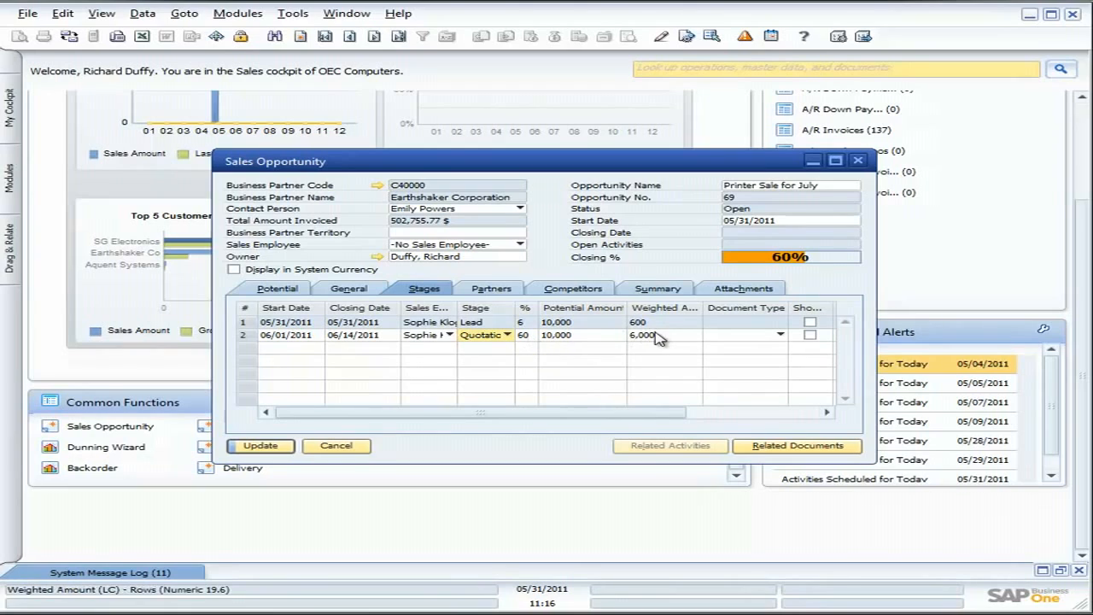
pyautogui.click(260, 447)
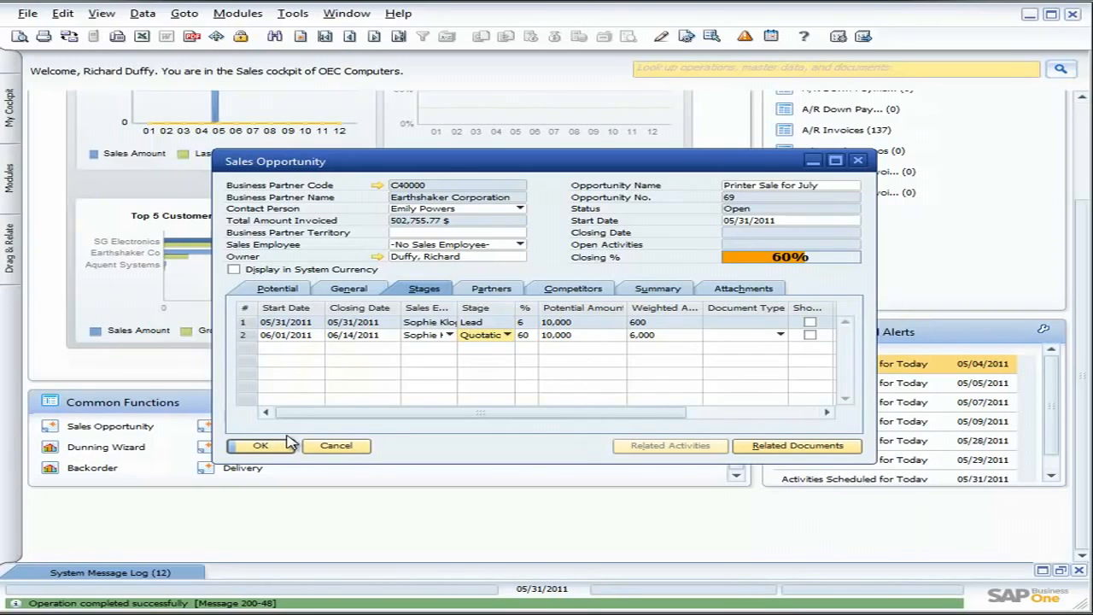
pyautogui.click(261, 445)
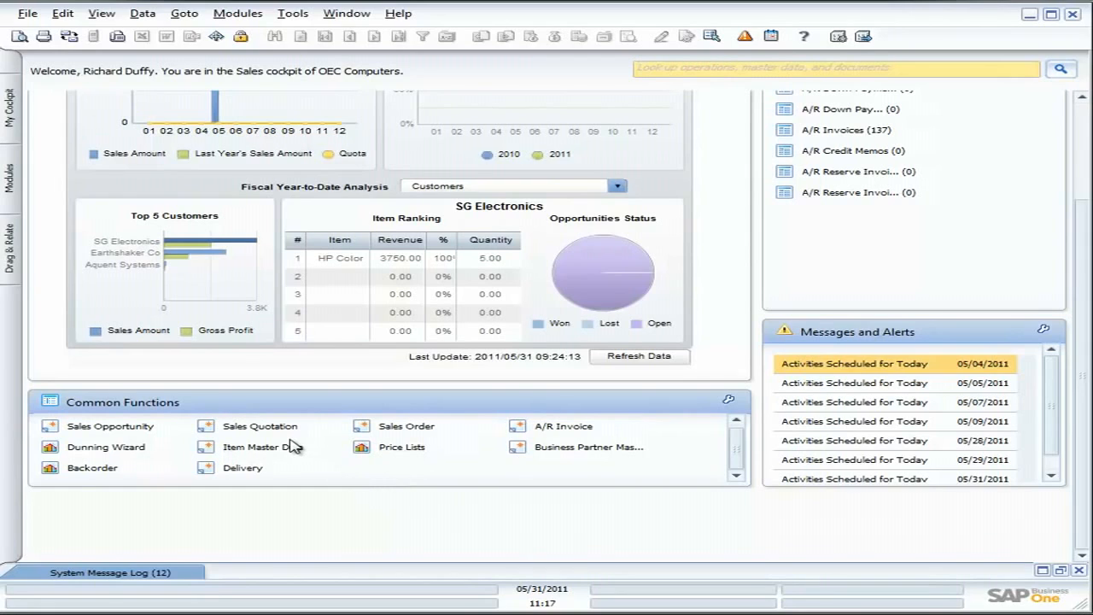
# Open the selection criteria of the Stage Analysis report from the sales opportunities reports
pyautogui.click(10, 181)
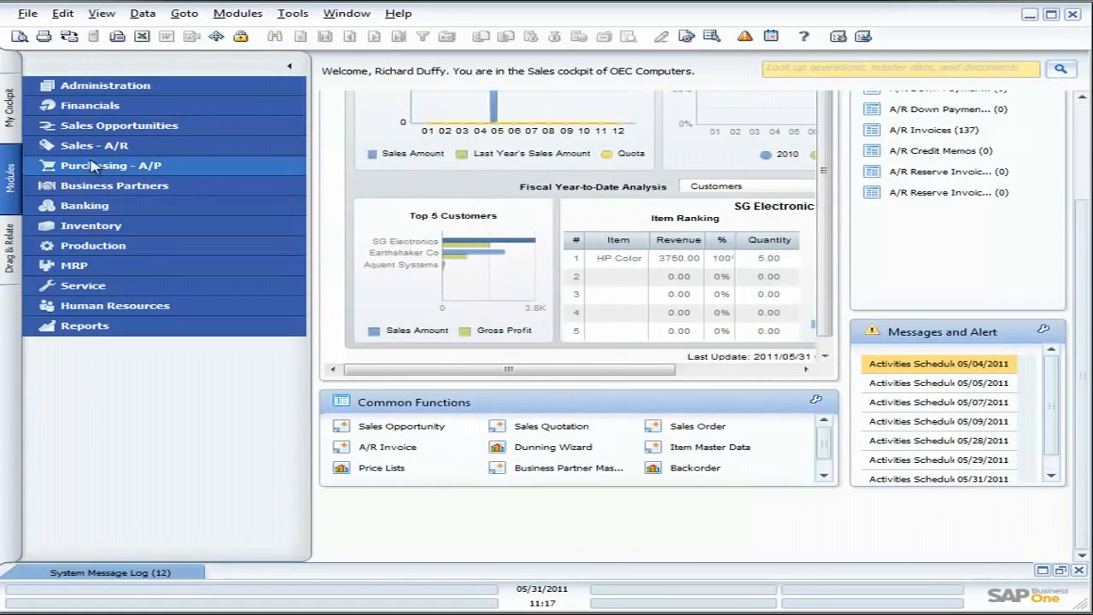
pyautogui.click(107, 128)
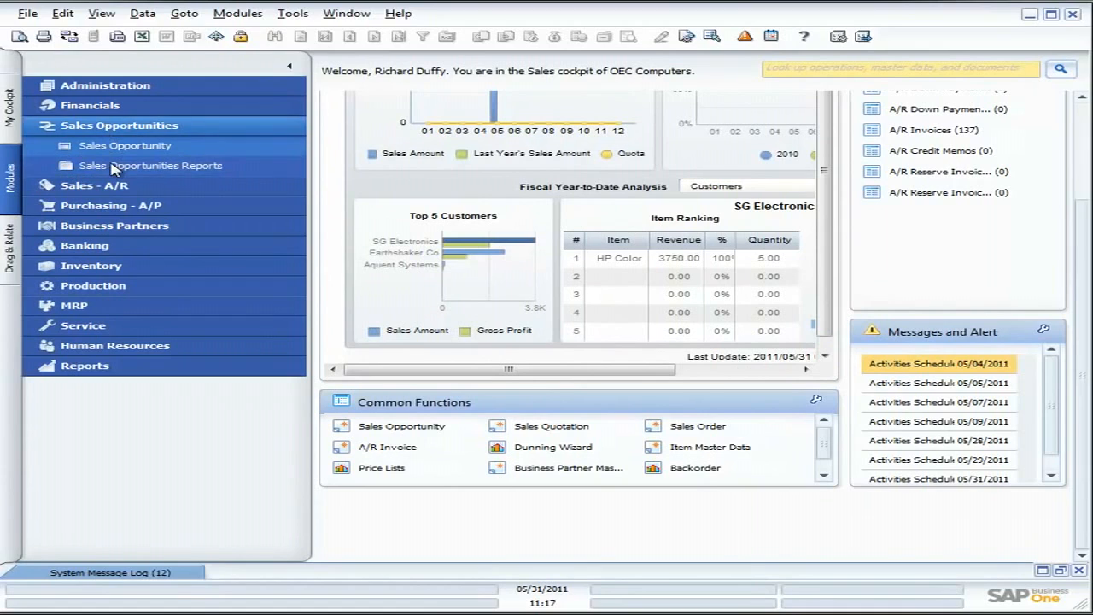
pyautogui.click(115, 166)
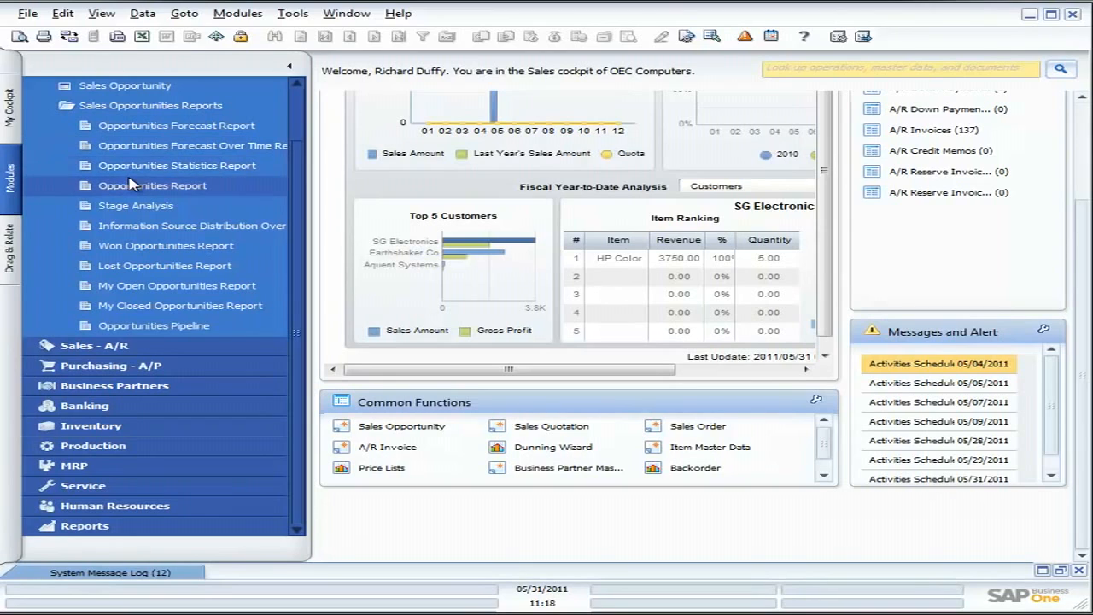
pyautogui.click(123, 211)
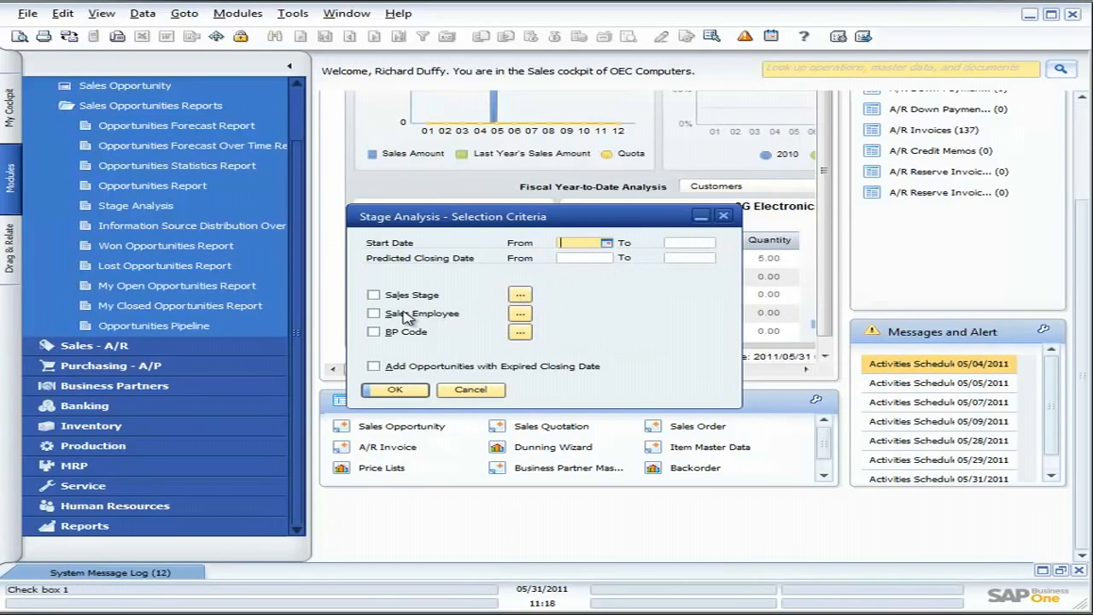
# Examine the sales stage and sales employee choices in the selection criteria, leaving both filters off
pyautogui.click(520, 294)
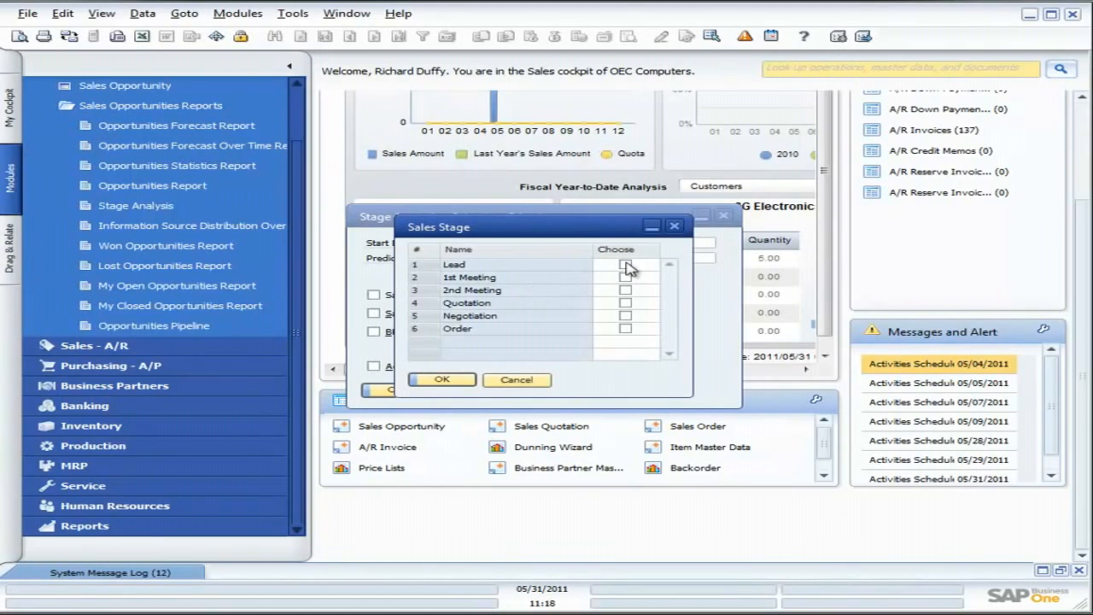
pyautogui.click(626, 304)
pyautogui.click(452, 382)
pyautogui.click(374, 296)
pyautogui.click(520, 313)
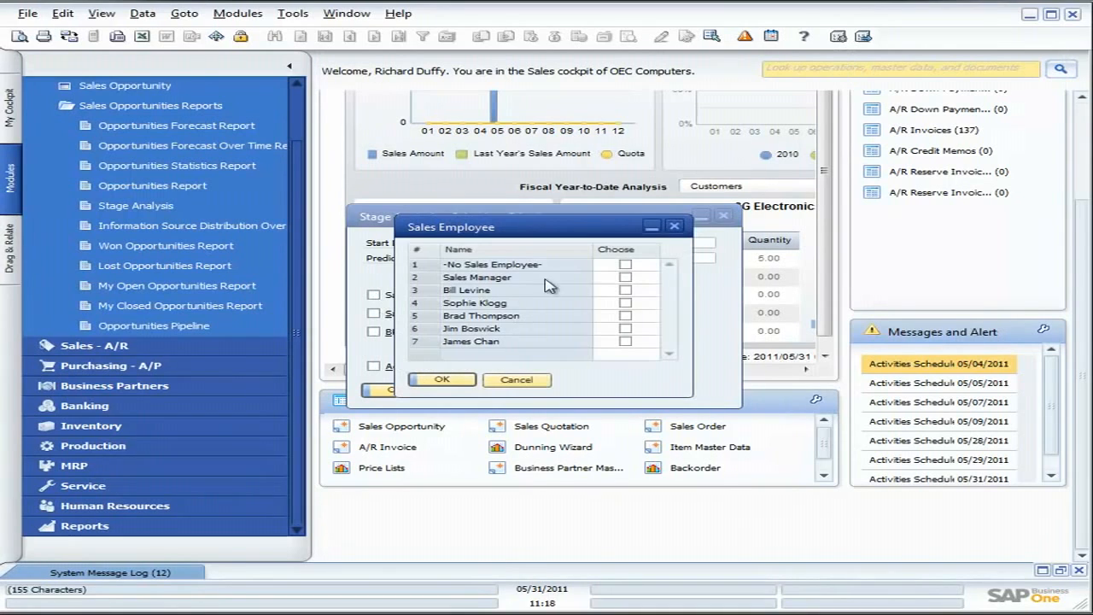
pyautogui.click(626, 304)
pyautogui.click(626, 304)
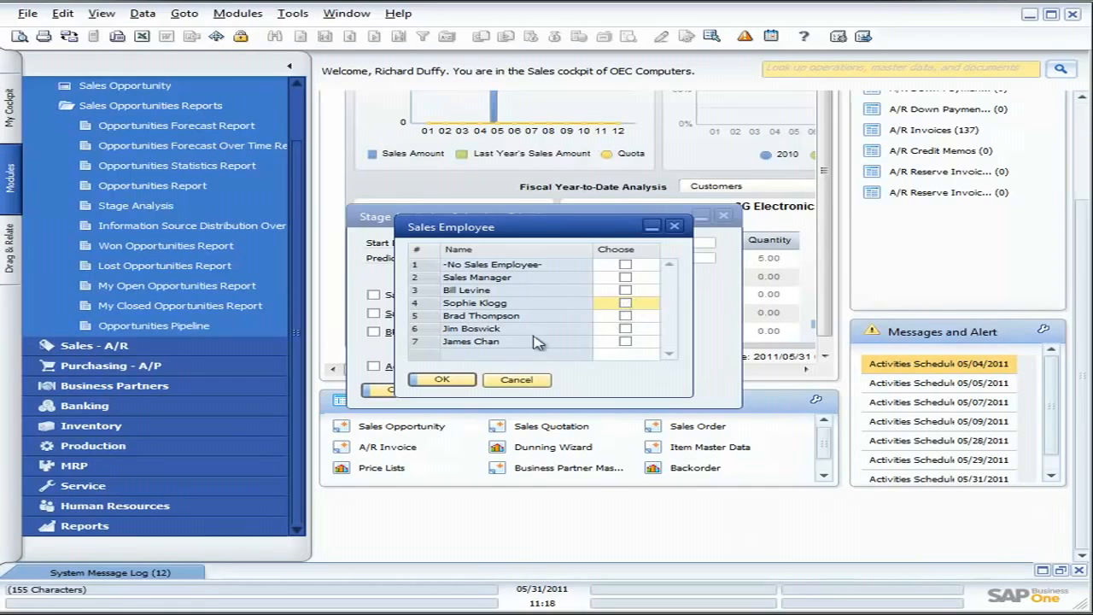
pyautogui.click(441, 380)
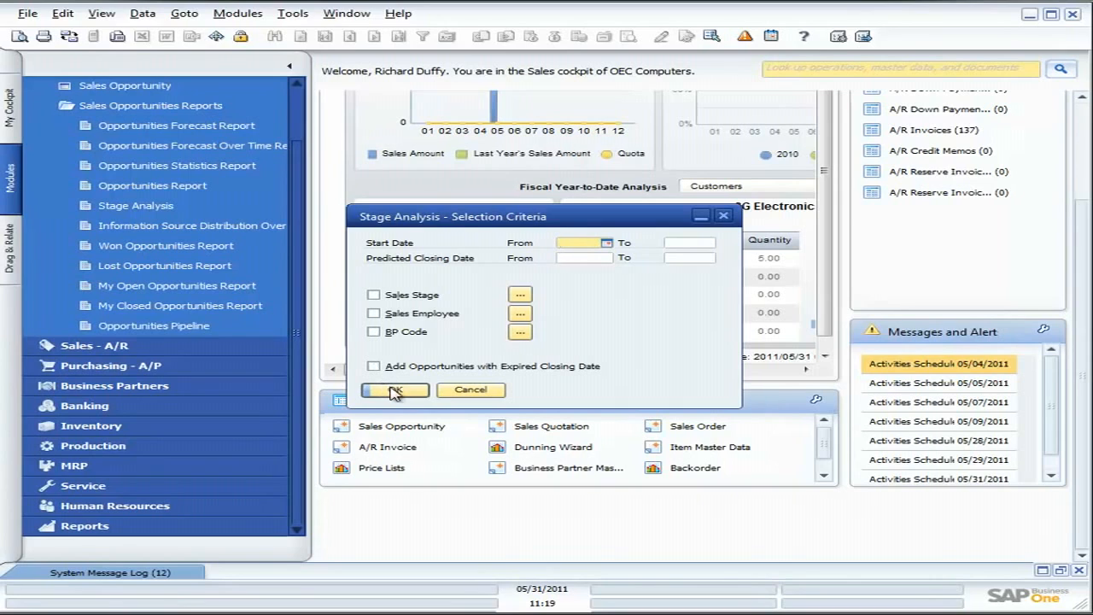
# Run the stage analysis without filters and enlarge its window until the chart legend is shown
pyautogui.click(392, 390)
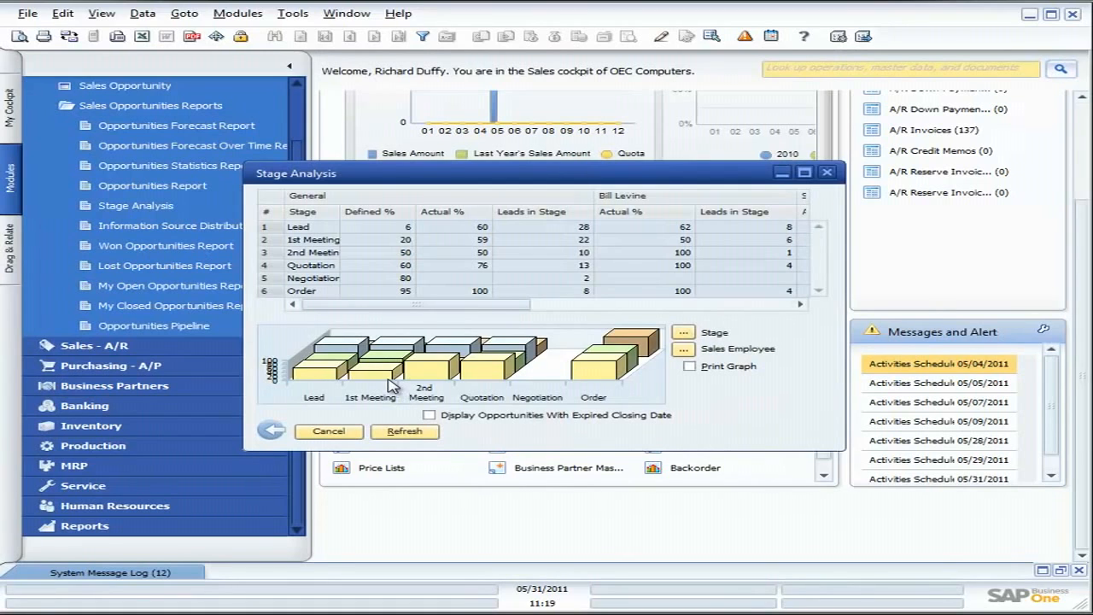
pyautogui.moveTo(405, 180); pyautogui.dragTo(396, 140)
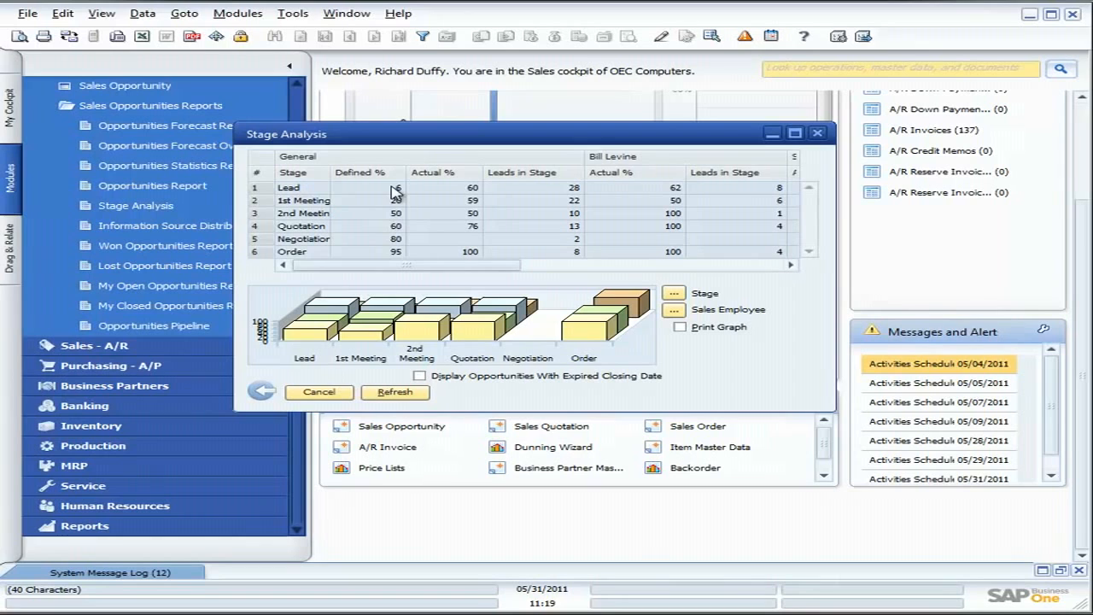
pyautogui.moveTo(834, 409); pyautogui.dragTo(1003, 426)
pyautogui.moveTo(640, 131); pyautogui.dragTo(482, 112)
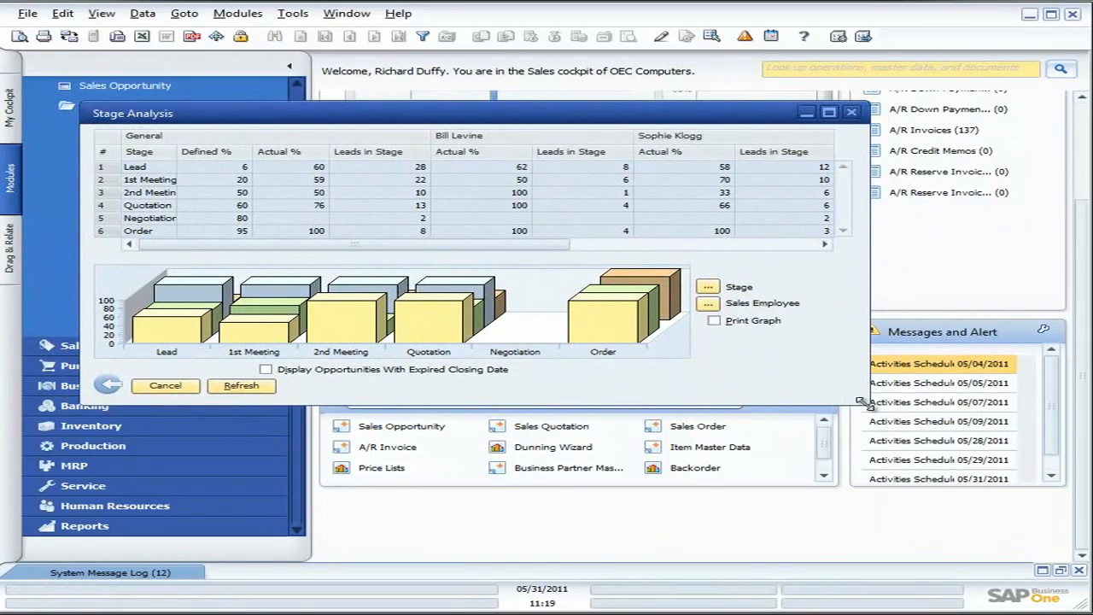
pyautogui.moveTo(881, 409); pyautogui.dragTo(1011, 452)
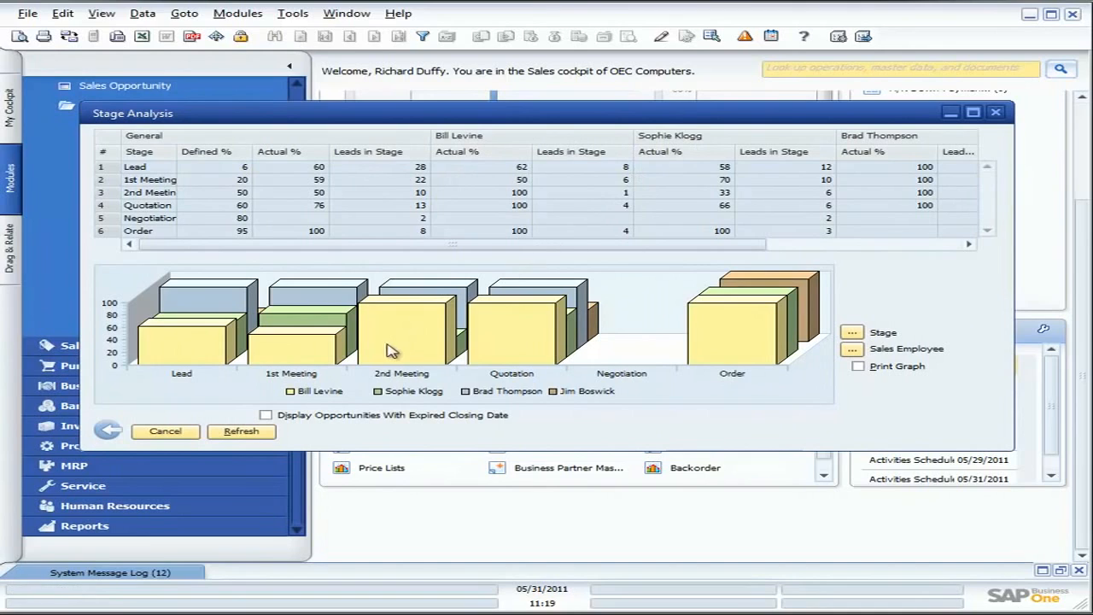
# Preview the printed Stage Analysis report down to its last stage and close the preview
pyautogui.click(19, 38)
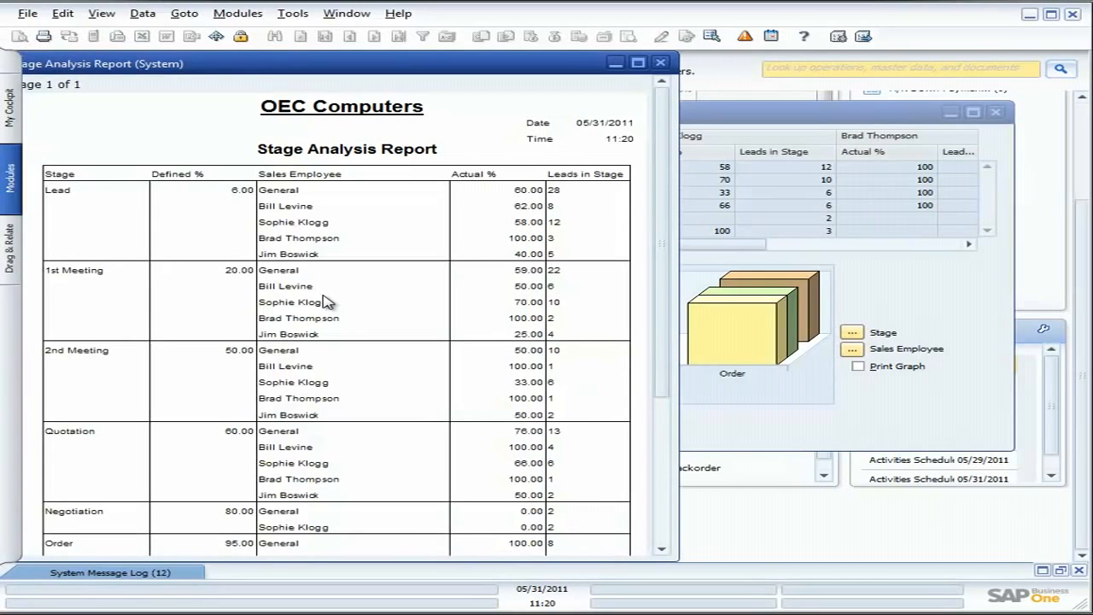
pyautogui.scroll(-3, 327, 301)
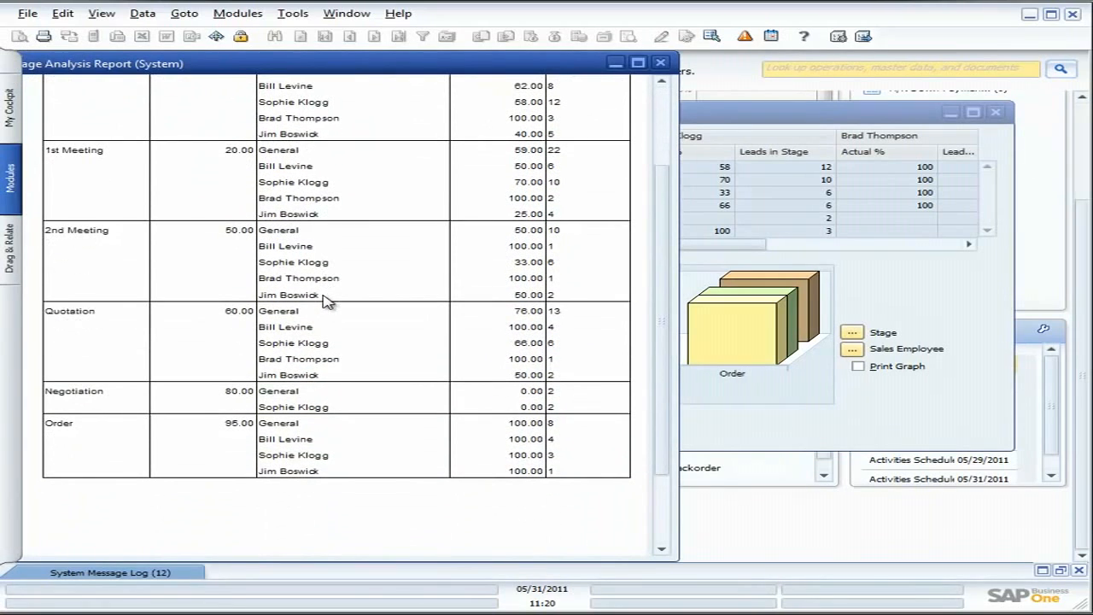
pyautogui.click(660, 62)
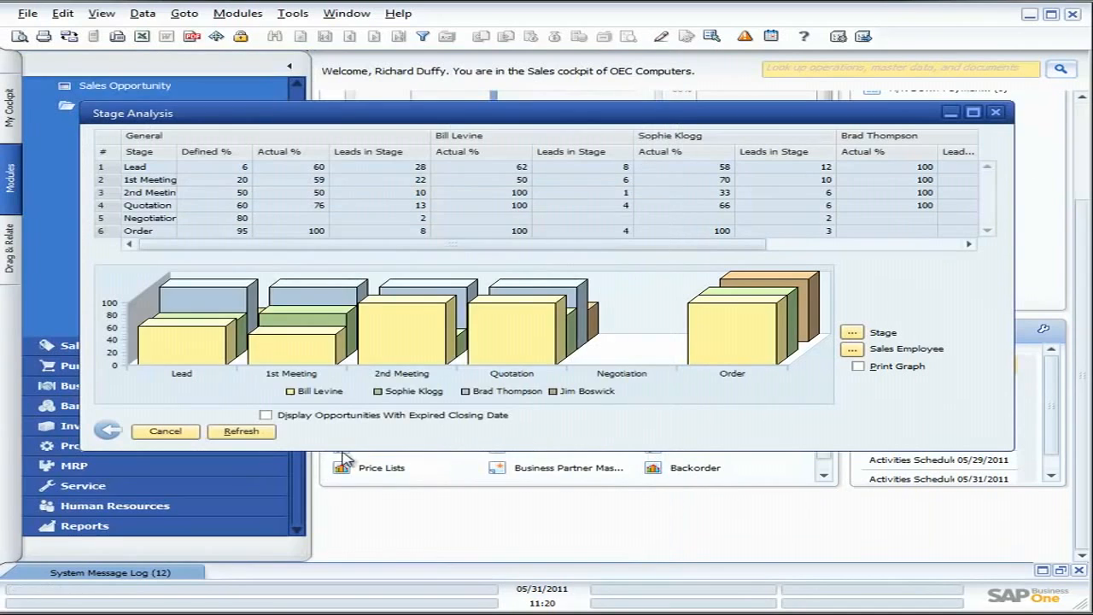
# Include the graph in the printout, preview the report down to the chart and close the preview
pyautogui.click(860, 365)
pyautogui.click(169, 38)
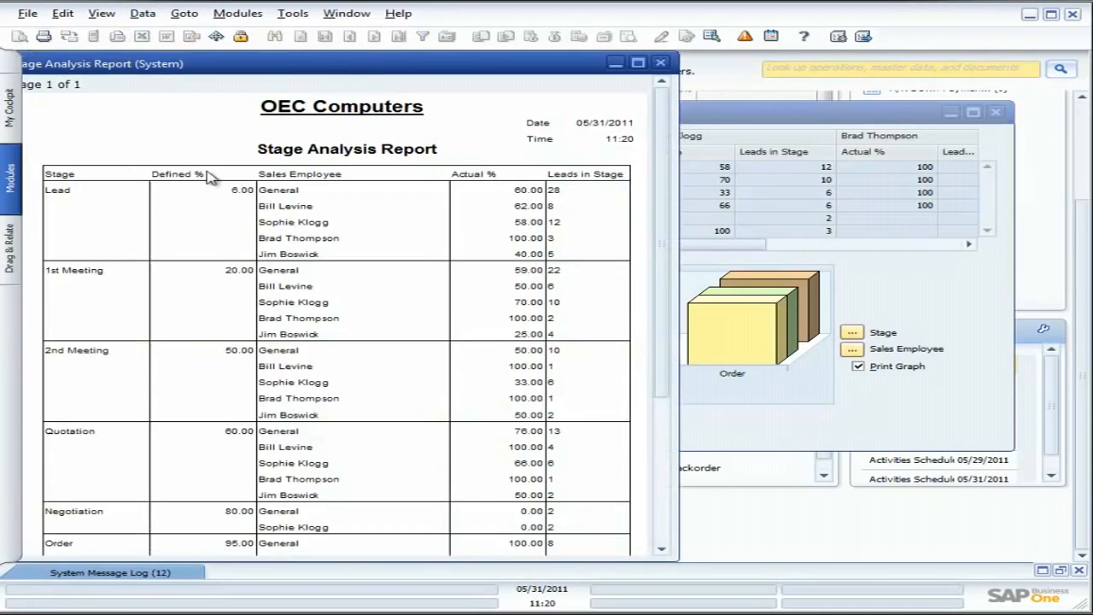
pyautogui.scroll(-5, 320, 333)
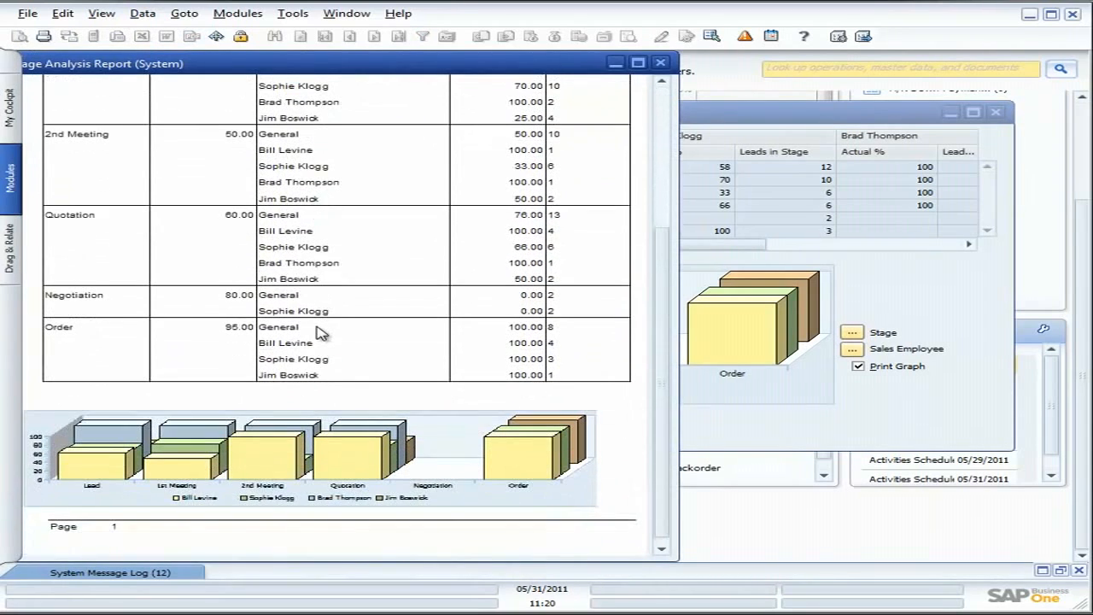
pyautogui.scroll(-1, 320, 333)
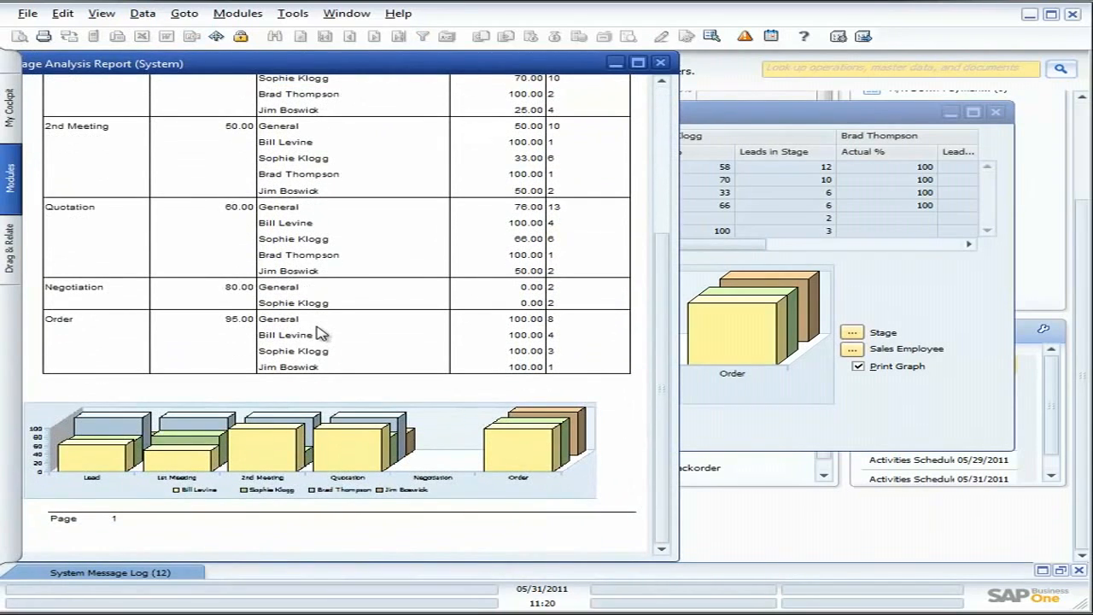
pyautogui.click(660, 64)
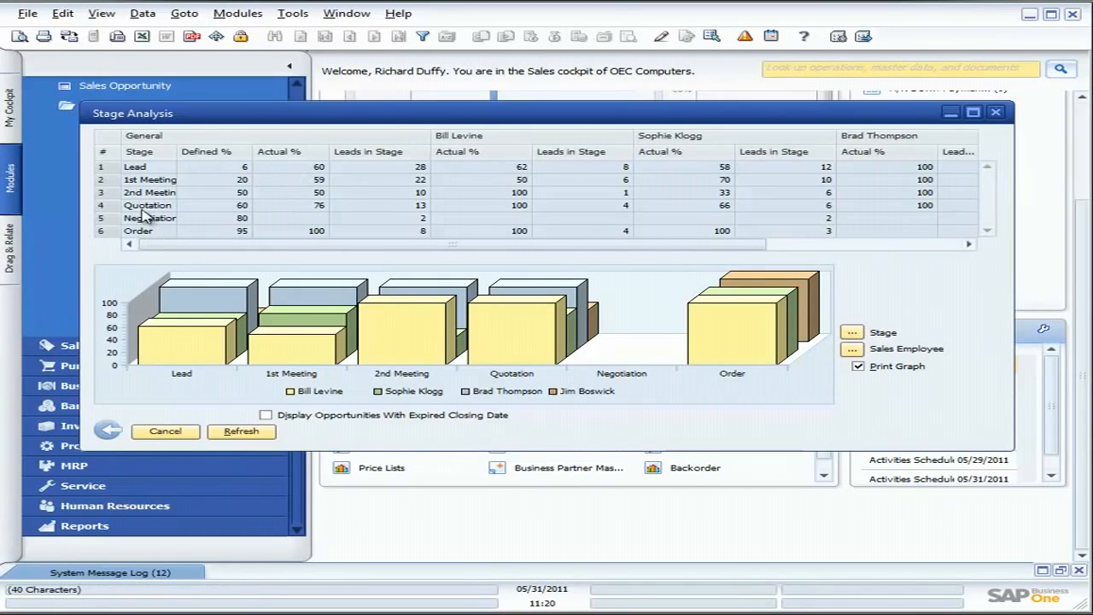
# Open the detailed analysis of the Quotation stage, refresh it with a 7-day interval and close it
pyautogui.doubleClick(147, 207)
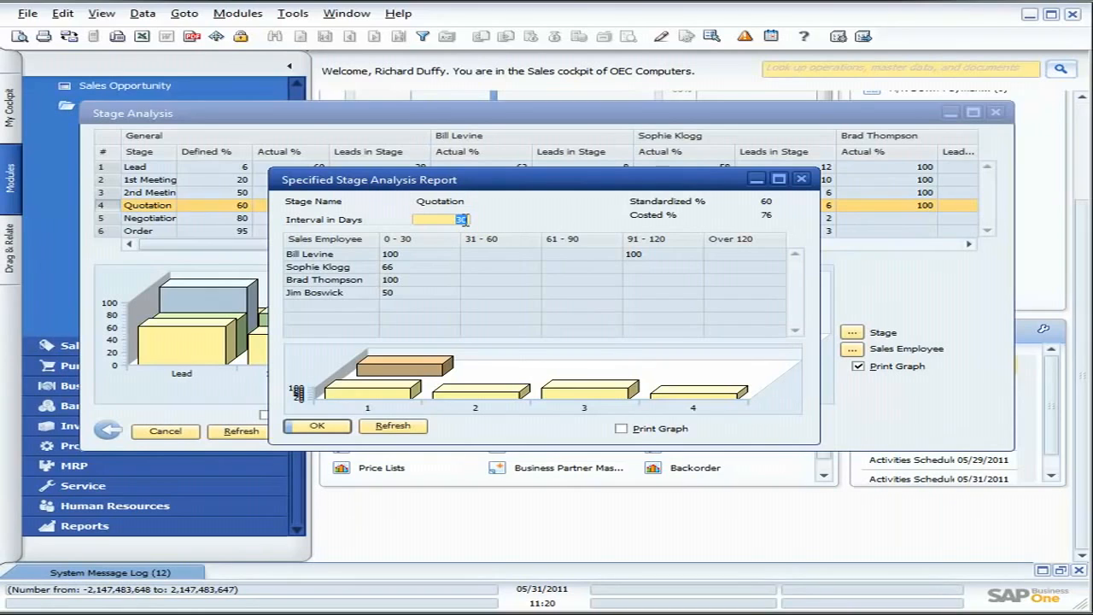
pyautogui.write('7')
pyautogui.click(401, 429)
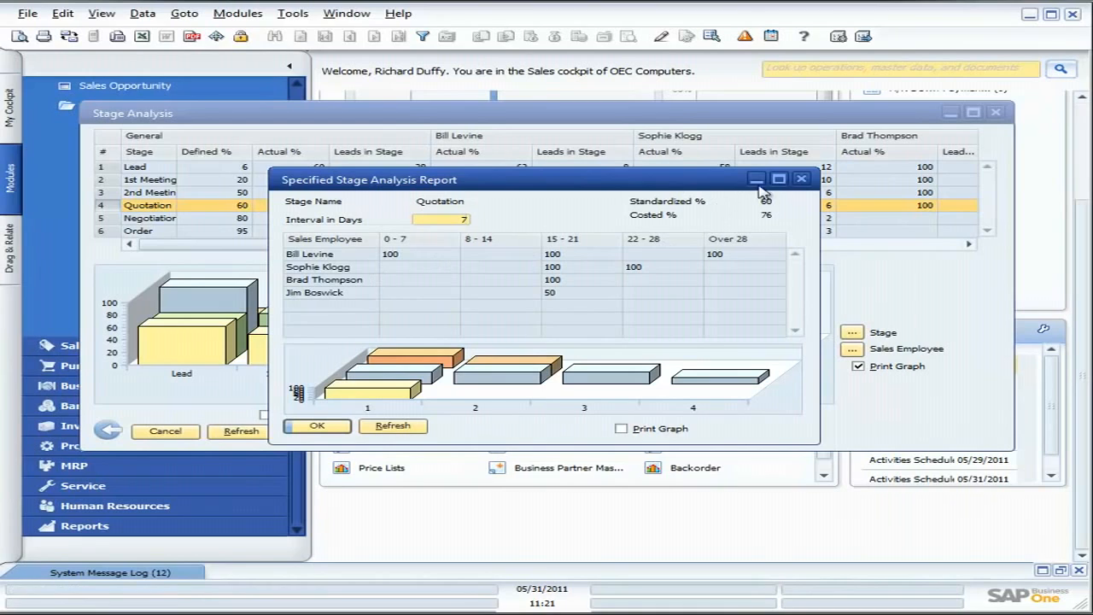
pyautogui.click(801, 179)
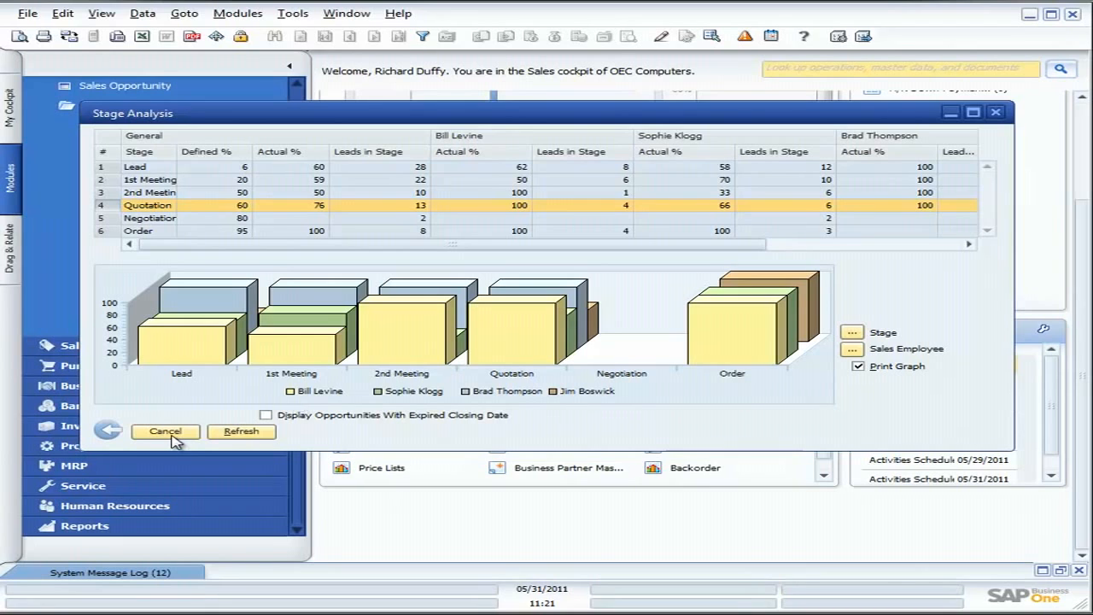
# Rerun the stage analysis from its selection criteria and limit it to the Lead and Quotation stages
pyautogui.click(120, 432)
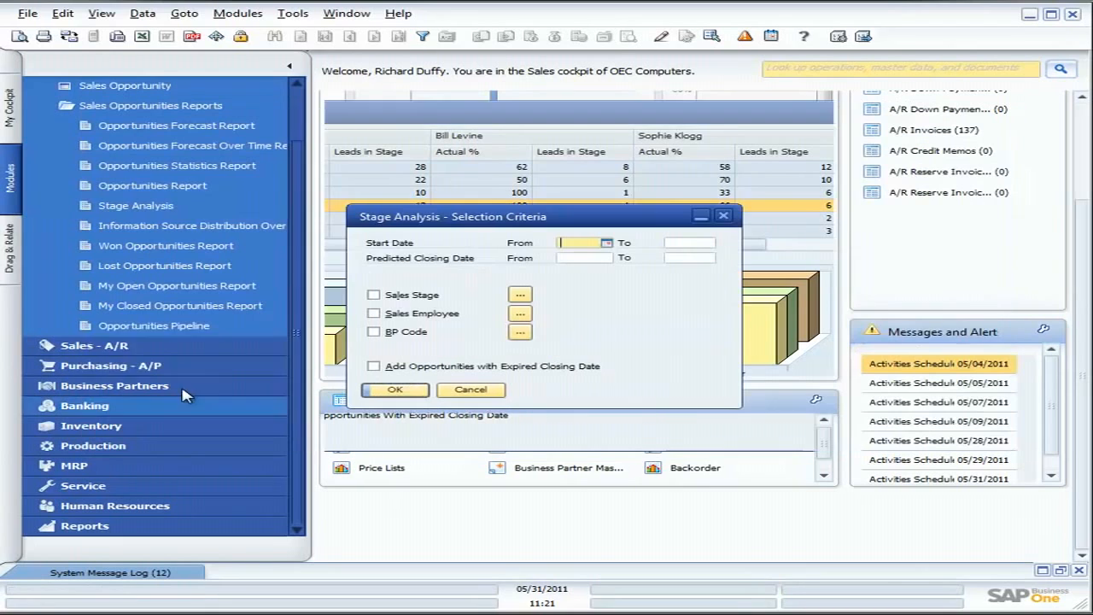
pyautogui.click(411, 390)
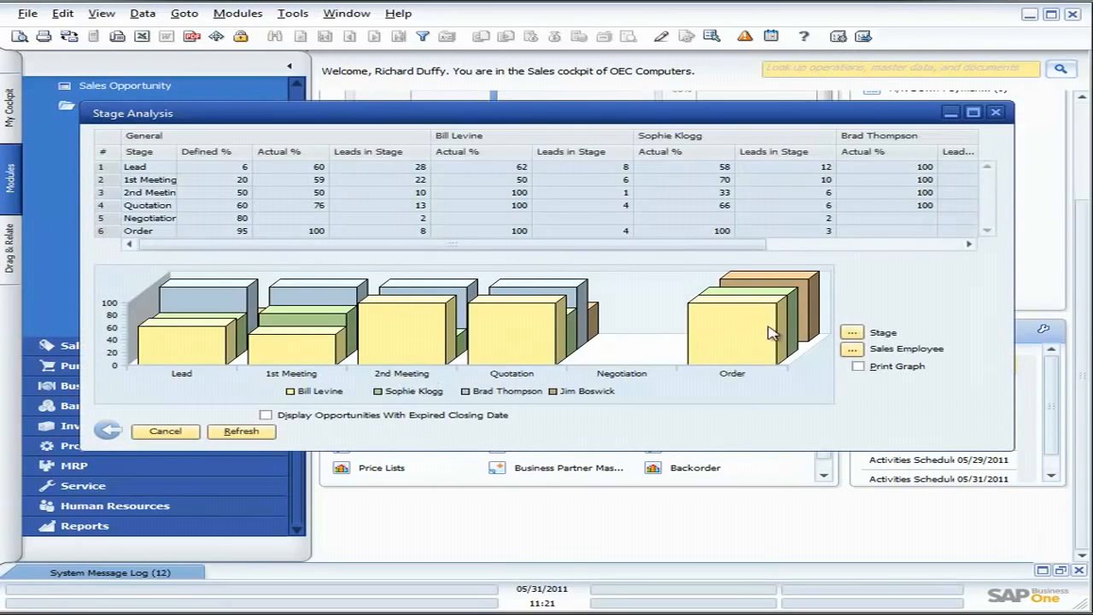
pyautogui.click(851, 332)
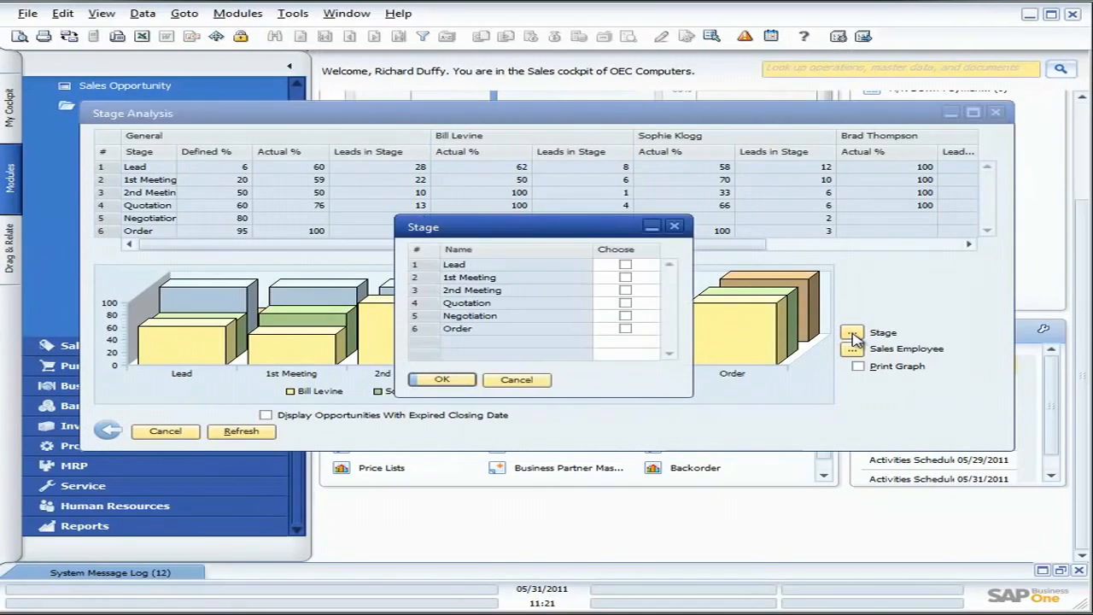
pyautogui.click(628, 305)
pyautogui.click(625, 265)
pyautogui.click(441, 380)
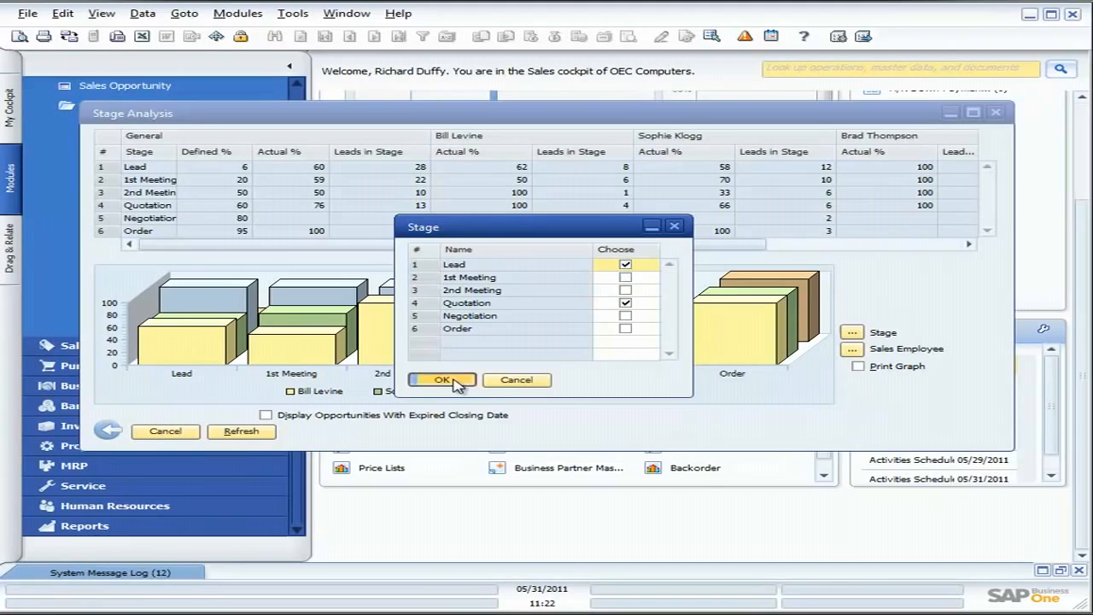
pyautogui.click(250, 435)
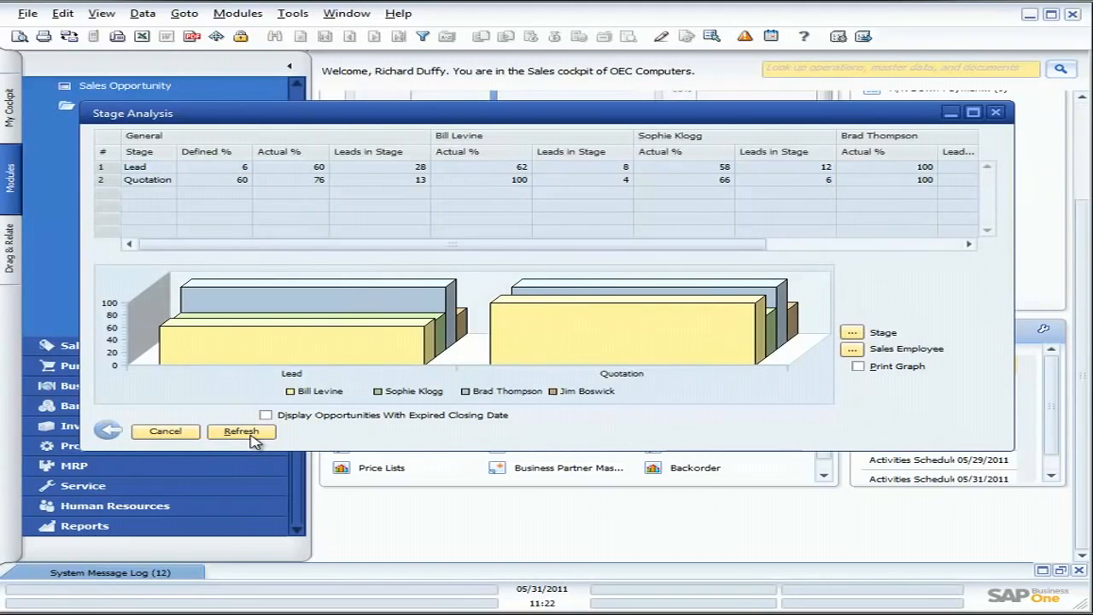
# Limit the stage analysis to the fourth listed sales employee and refresh the report
pyautogui.click(852, 350)
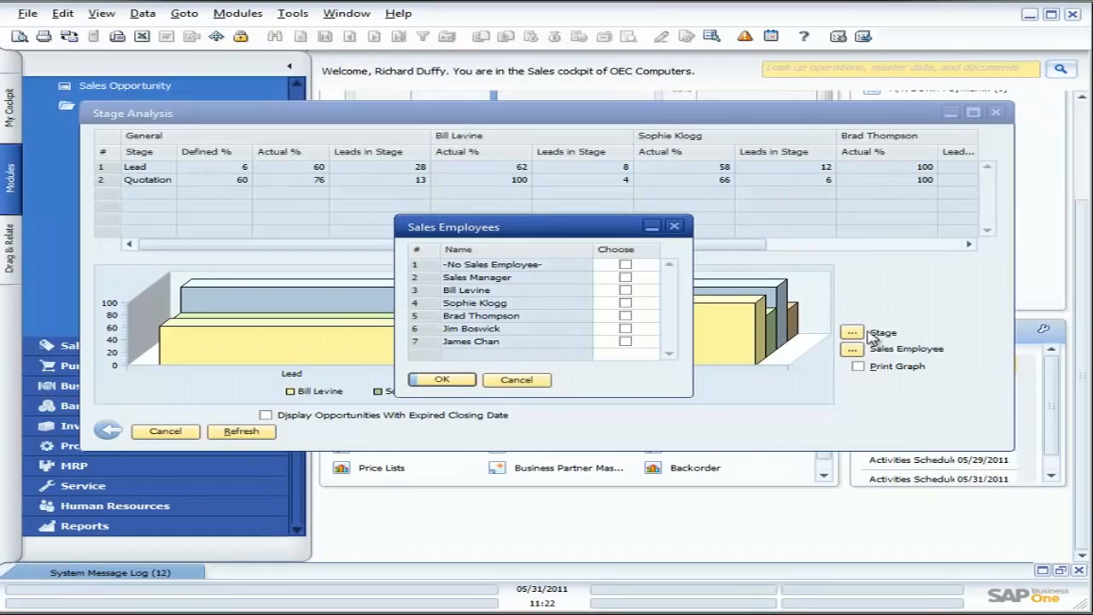
pyautogui.click(626, 303)
pyautogui.click(444, 379)
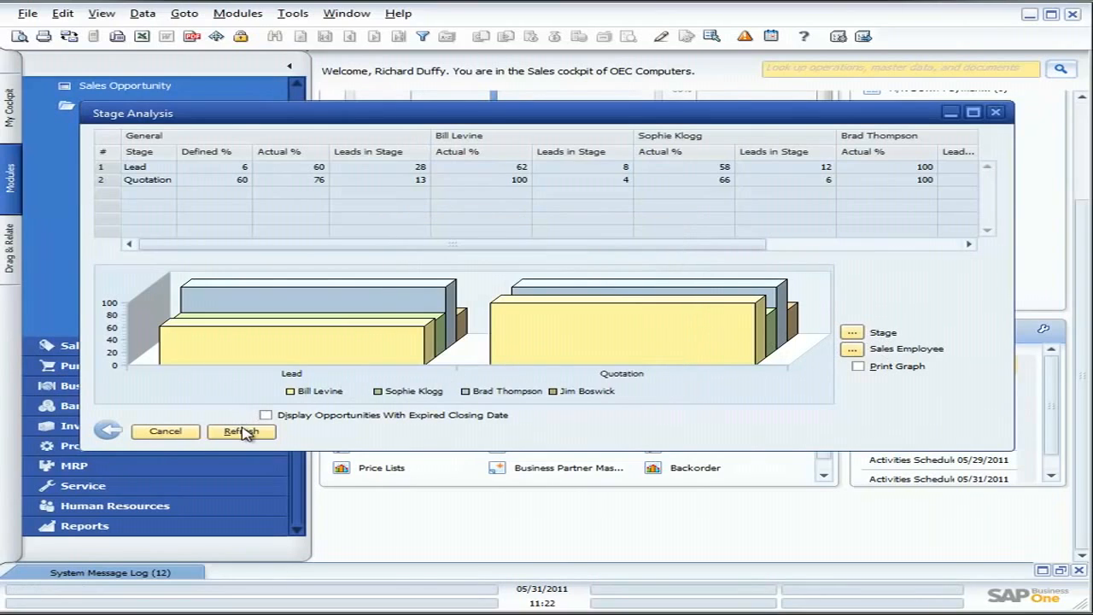
pyautogui.click(242, 431)
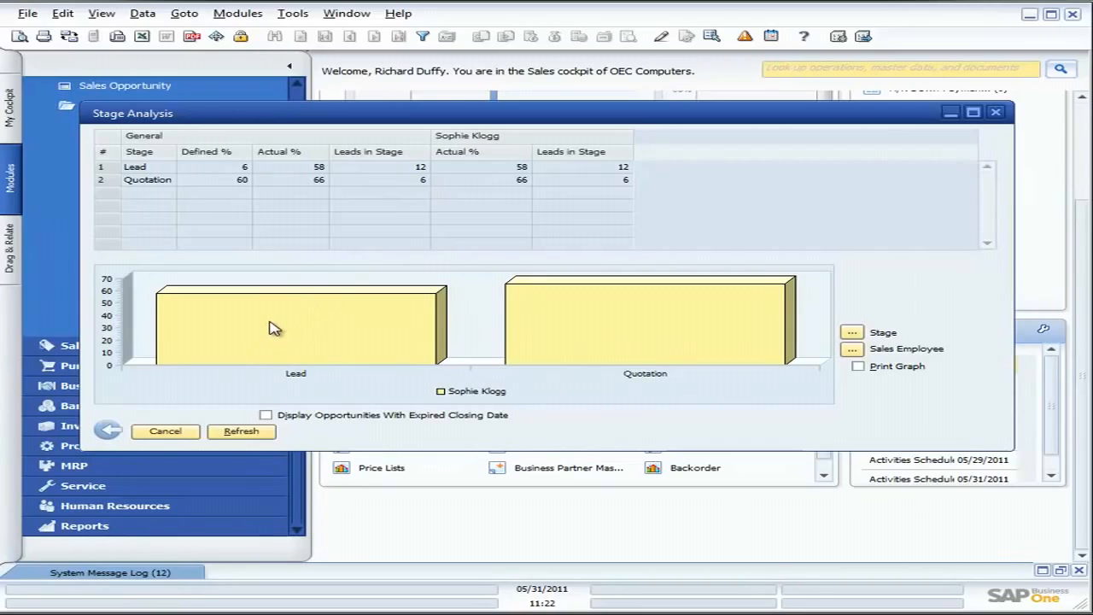
# From the Quotation stage's detailed analysis, list the employee's opportunities in a widened window and sort them by expected total, highest first
pyautogui.doubleClick(159, 182)
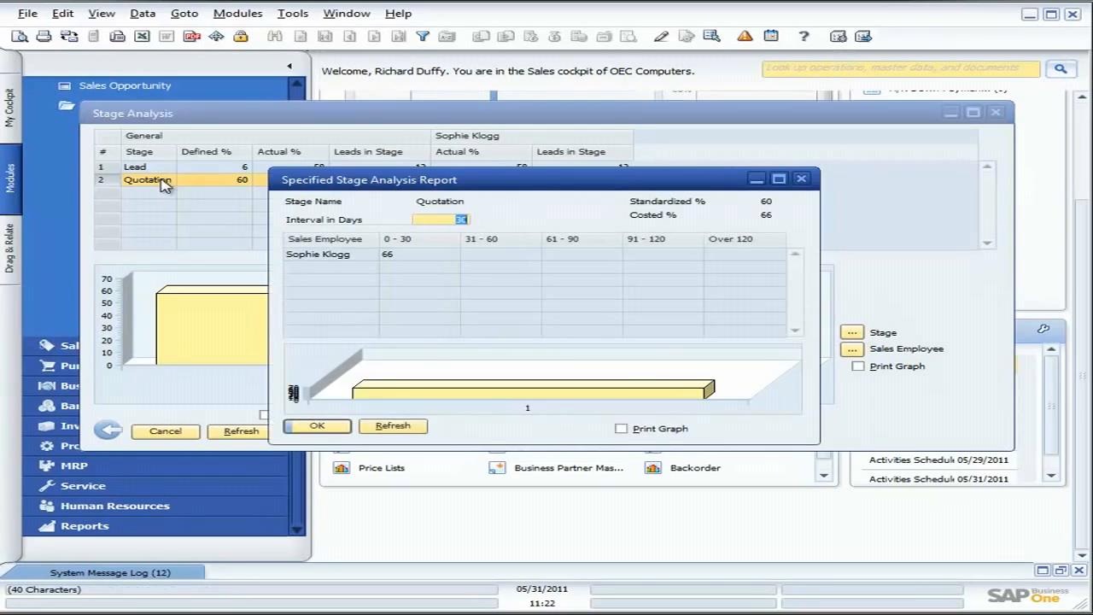
pyautogui.doubleClick(329, 257)
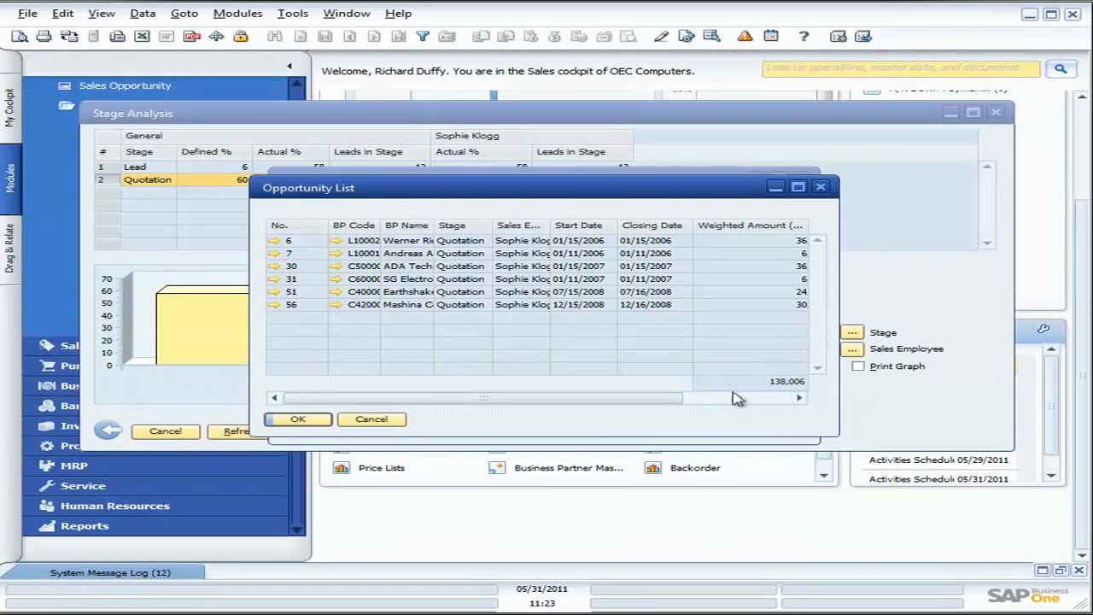
pyautogui.moveTo(839, 400); pyautogui.dragTo(981, 384)
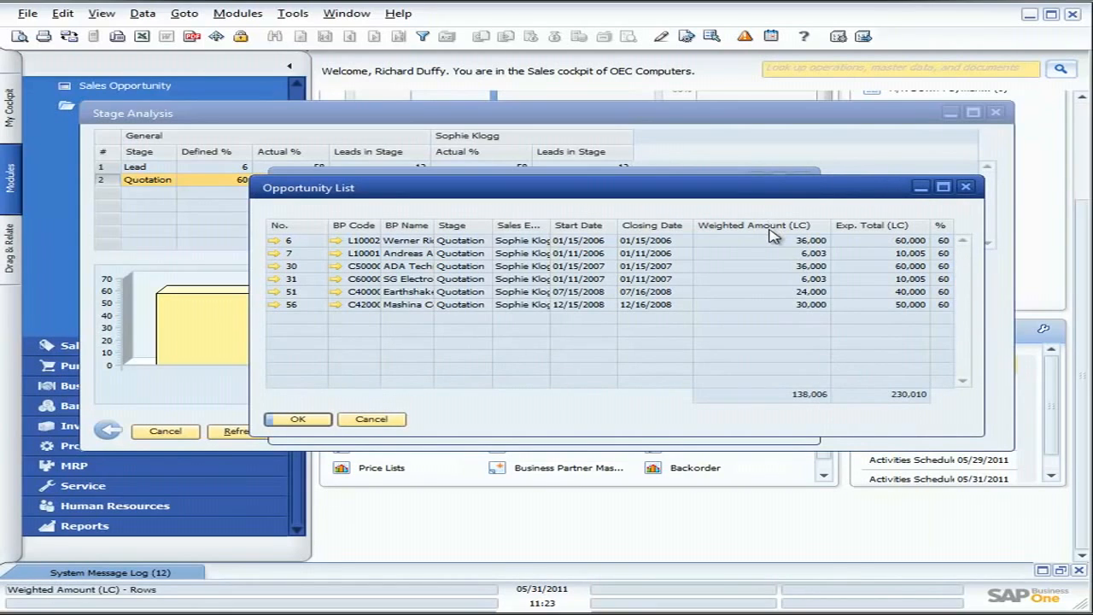
pyautogui.click(879, 227)
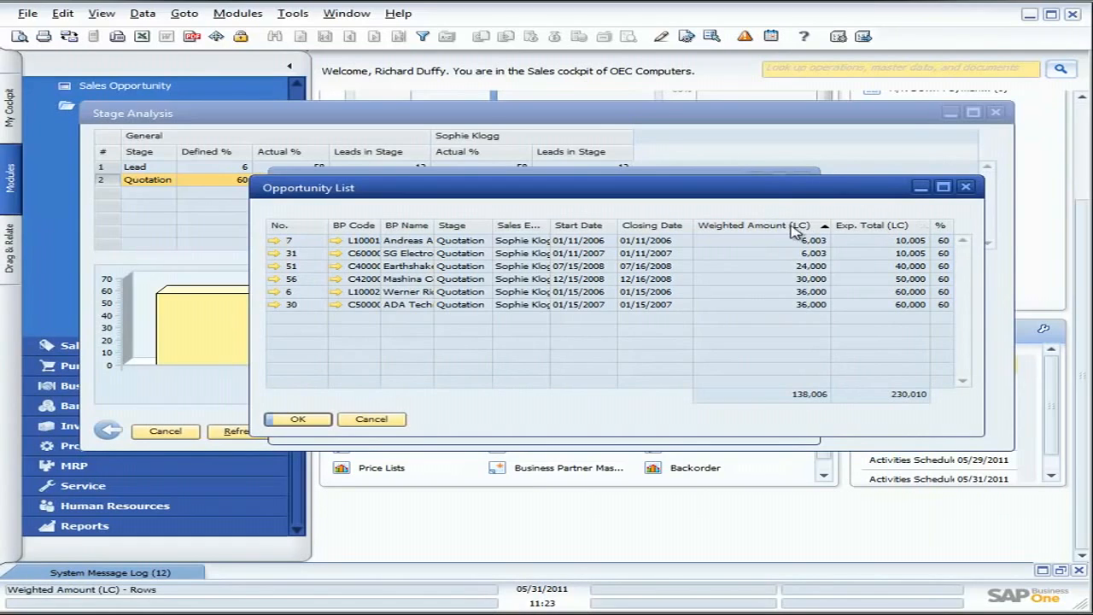
pyautogui.click(891, 227)
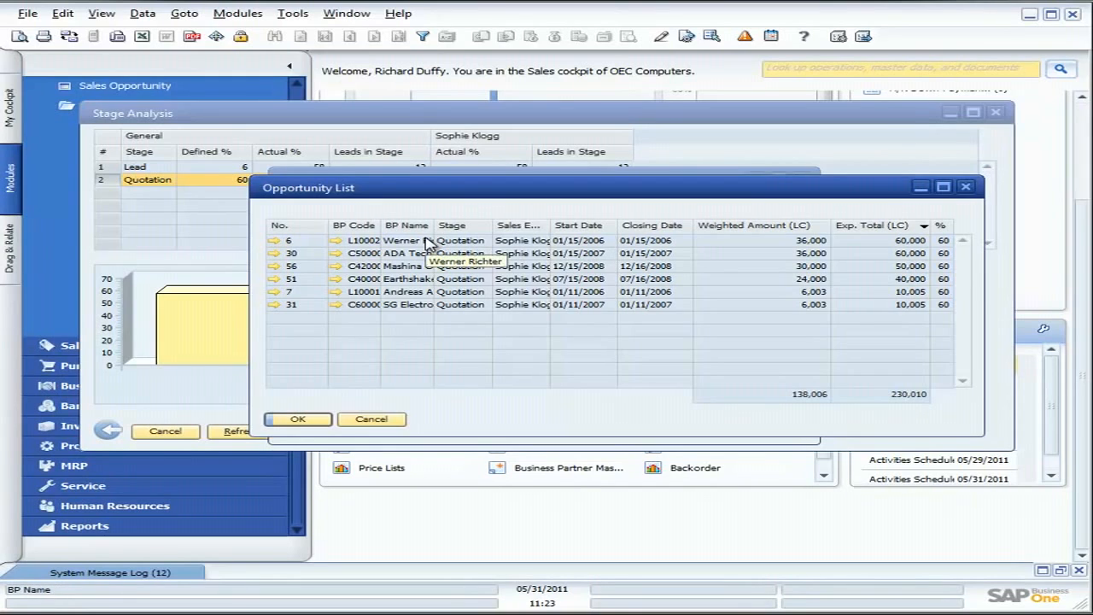
# Open the first listed opportunity, check its related documents and close the opportunity
pyautogui.click(275, 241)
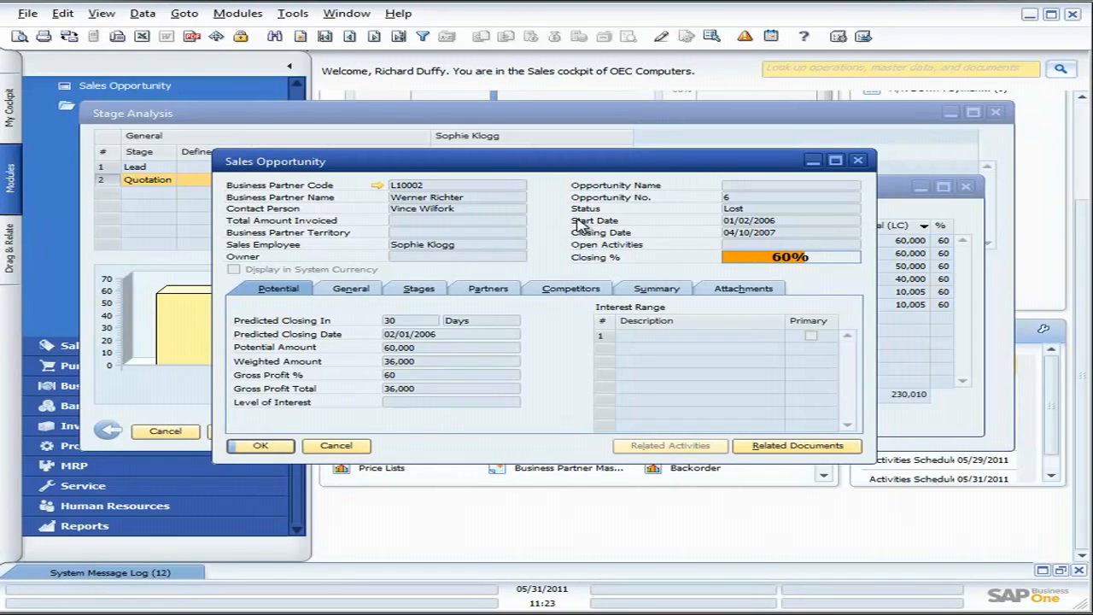
pyautogui.rightClick(485, 454)
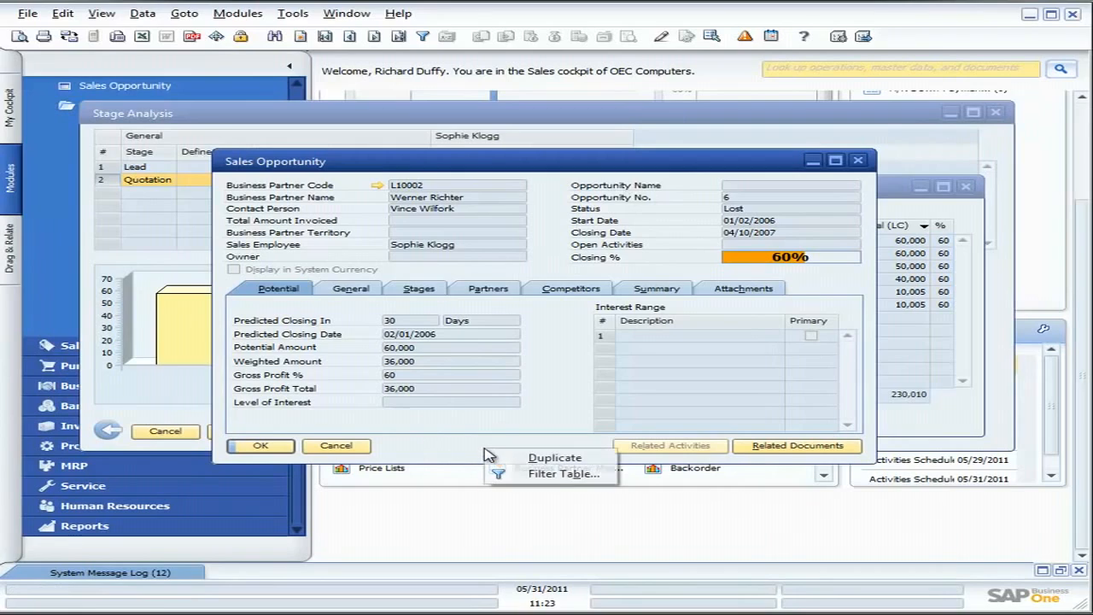
pyautogui.click(456, 451)
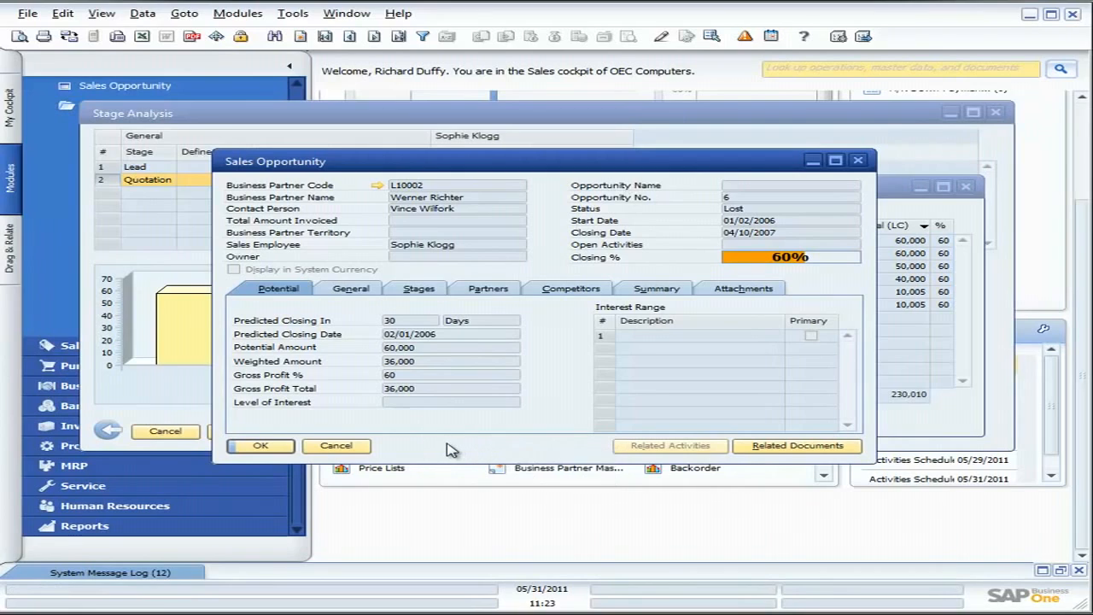
pyautogui.click(790, 450)
pyautogui.click(358, 449)
# Close the opportunity list, the detailed stage analysis, the Stage Analysis report and its selection criteria
pyautogui.click(369, 422)
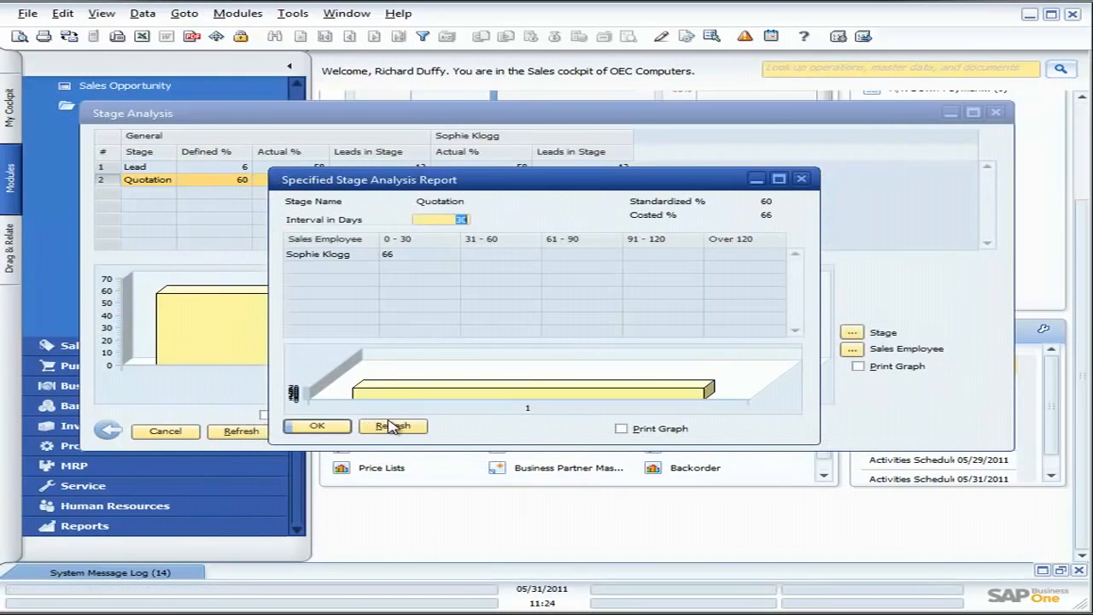
pyautogui.click(340, 427)
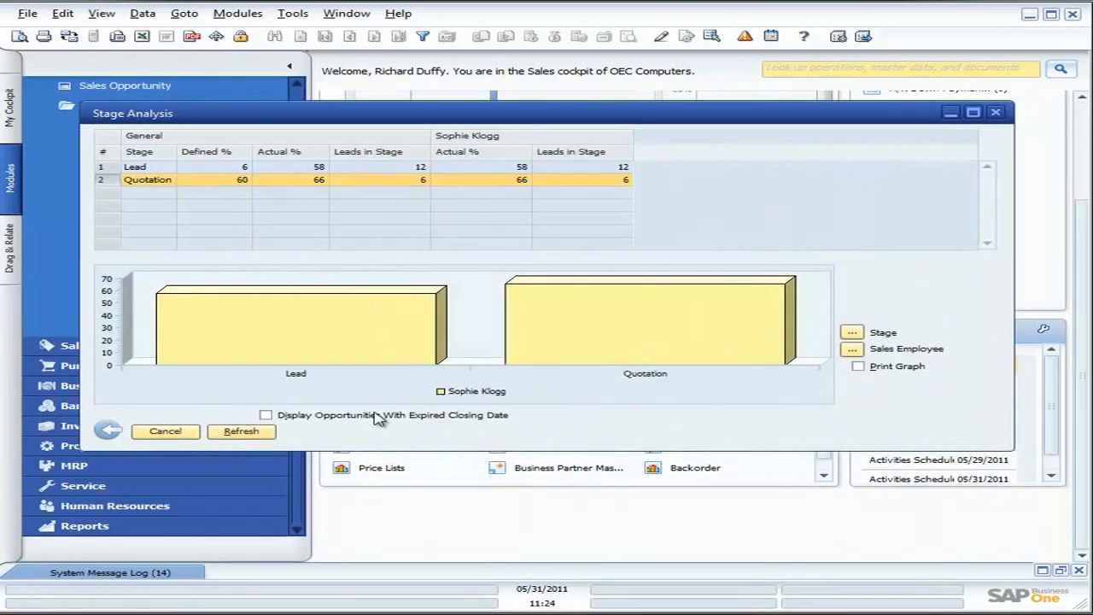
pyautogui.click(175, 432)
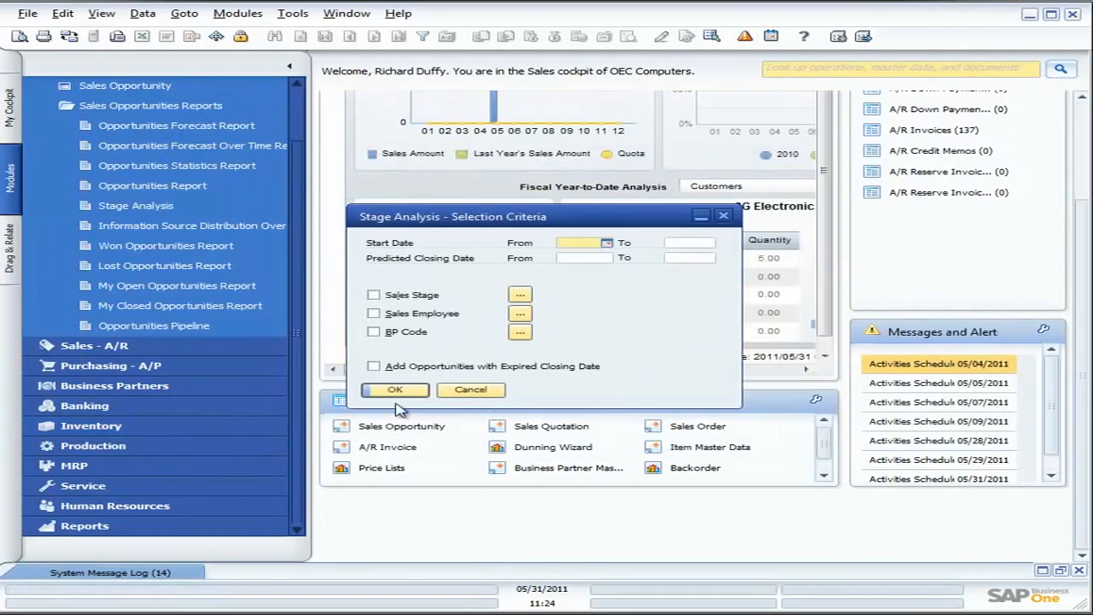
pyautogui.click(461, 389)
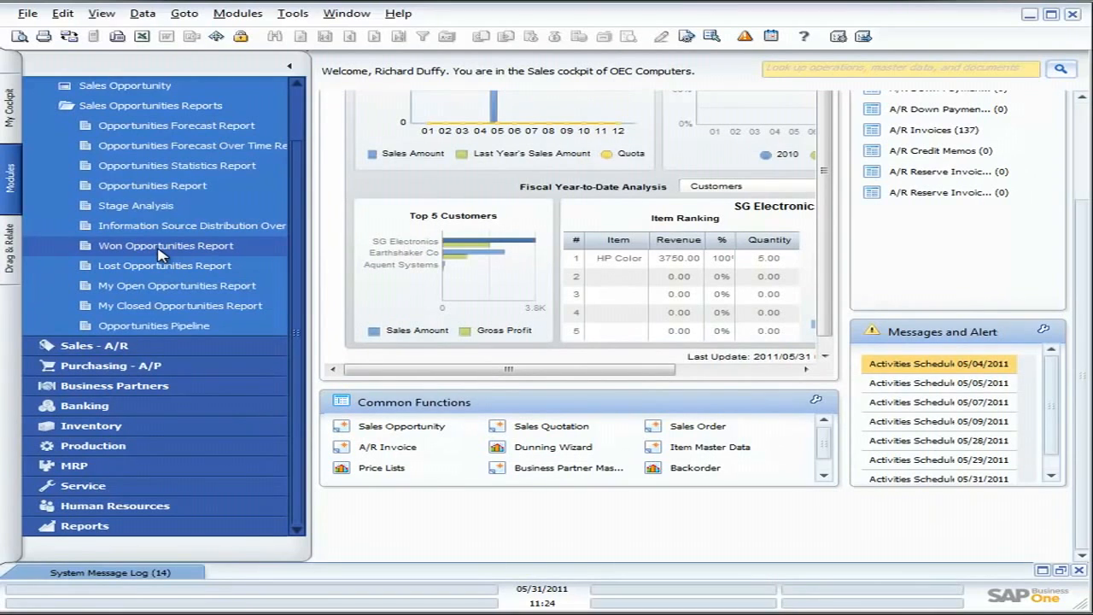
# Open the Opportunities Pipeline report, list the opportunities behind the Negotiation row of the table and close the list
pyautogui.click(162, 329)
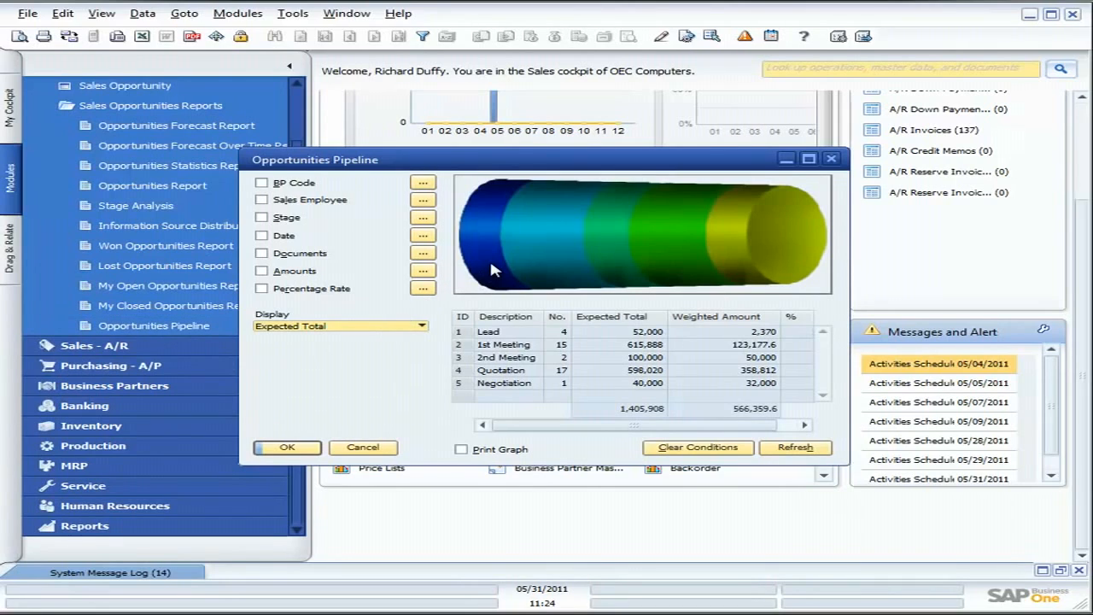
pyautogui.moveTo(484, 250)
pyautogui.doubleClick(461, 385)
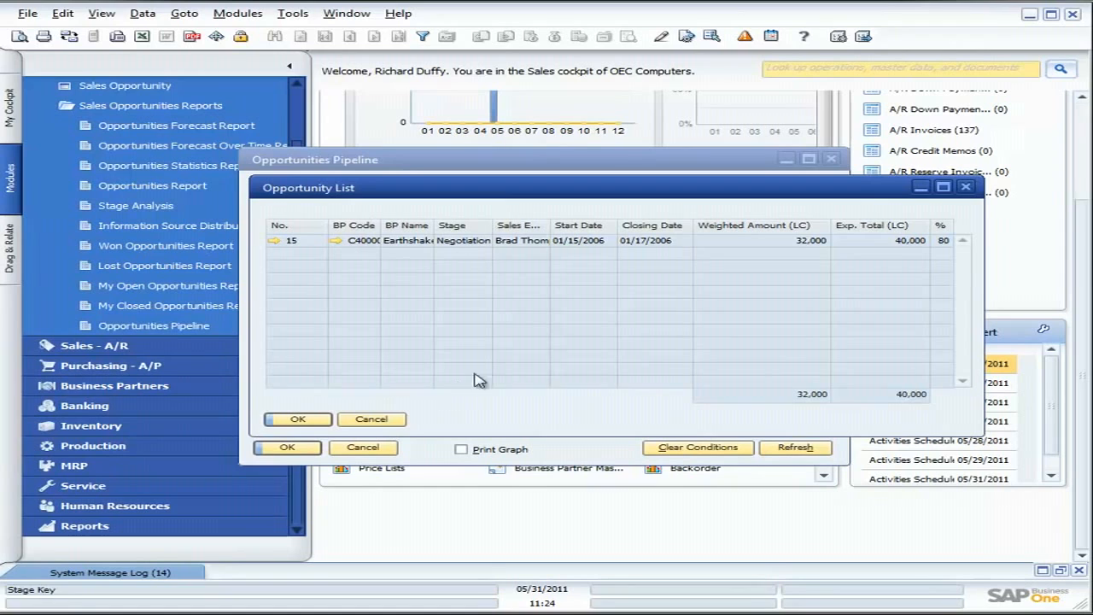
pyautogui.click(967, 186)
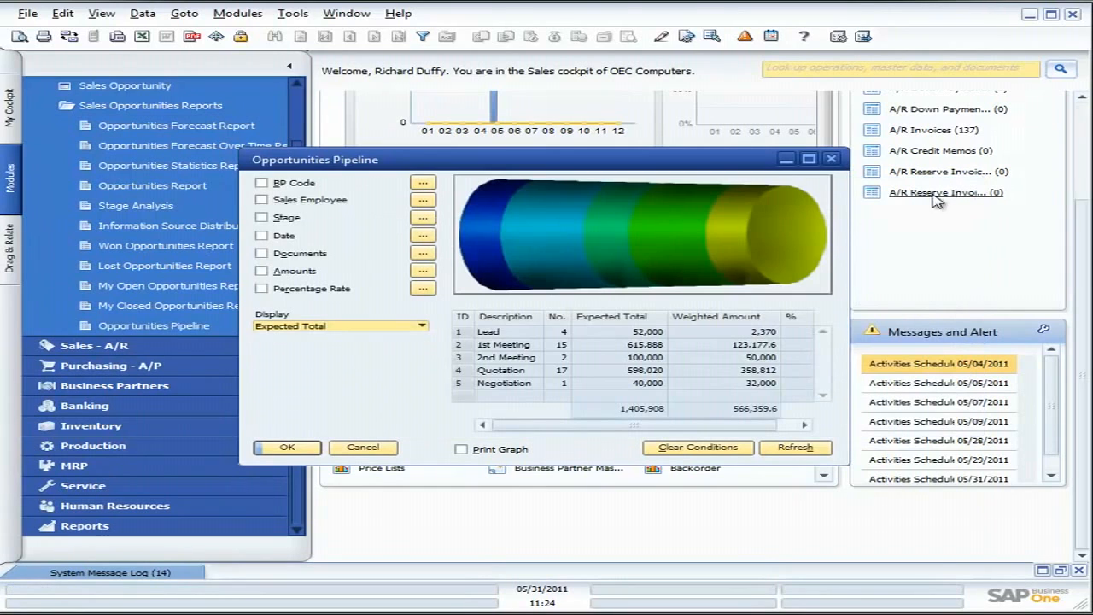
# List the Negotiation opportunities from their segment of the pipeline chart and close the list
pyautogui.moveTo(763, 250)
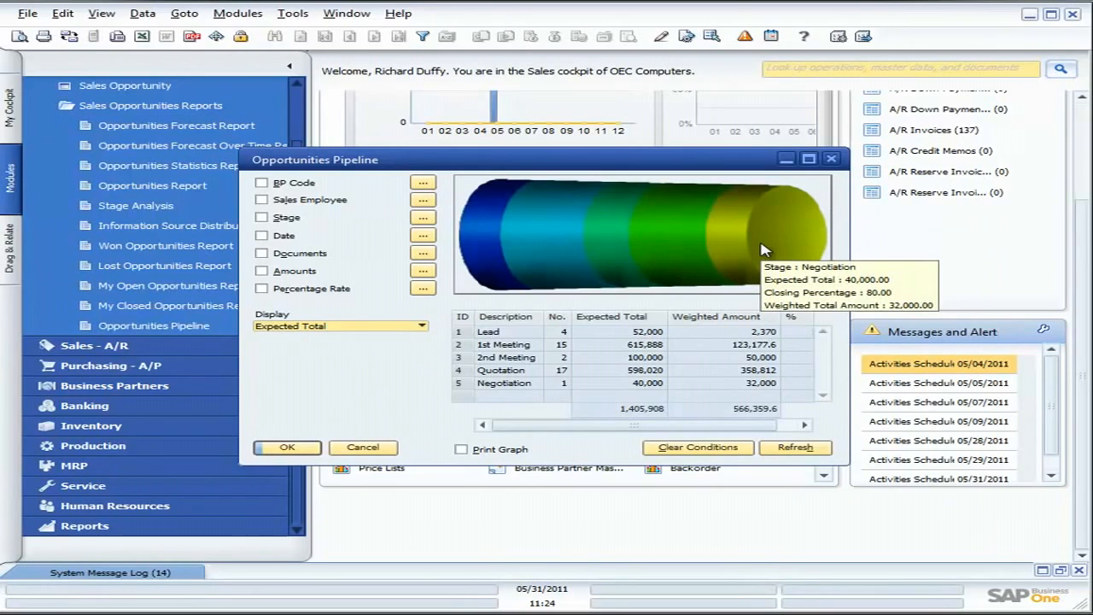
pyautogui.doubleClick(762, 250)
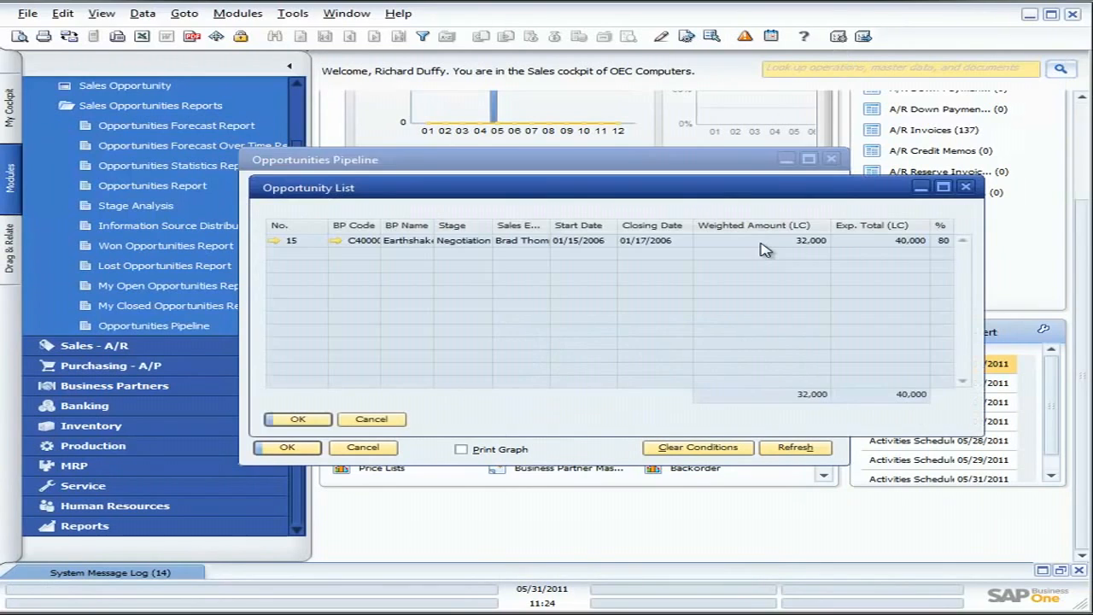
pyautogui.click(966, 186)
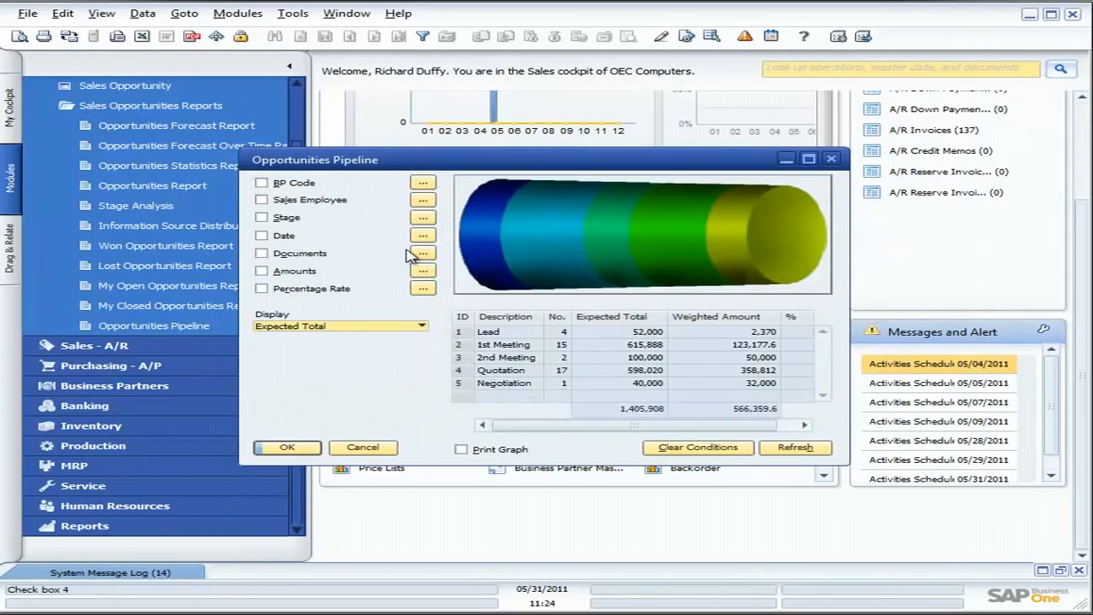
# Display the pipeline chart by Weighted Total Amount and then by Closing Percentage
pyautogui.click(421, 327)
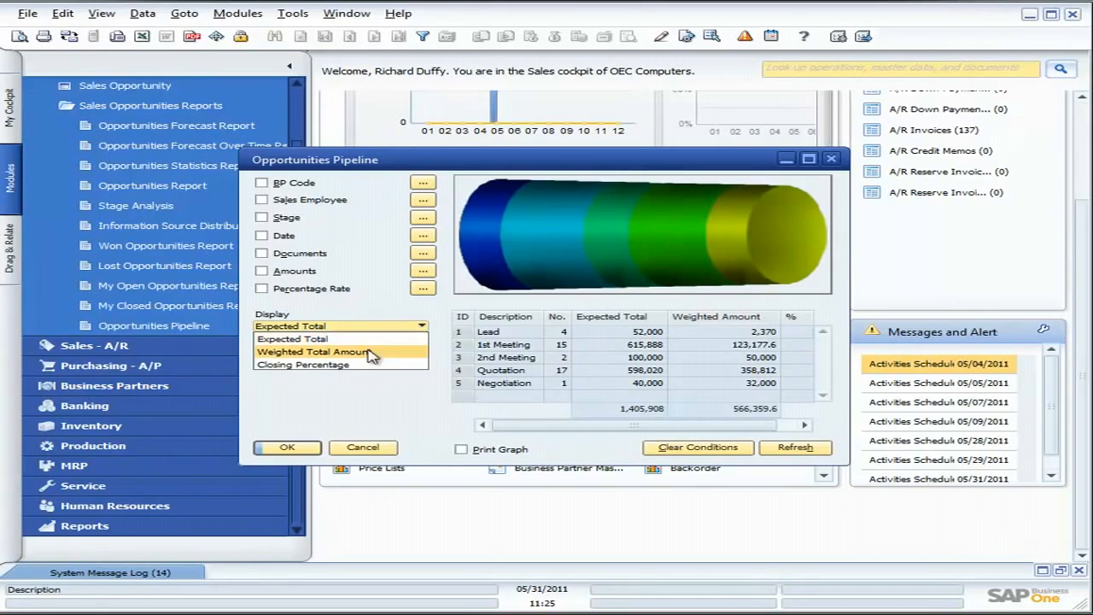
pyautogui.click(335, 351)
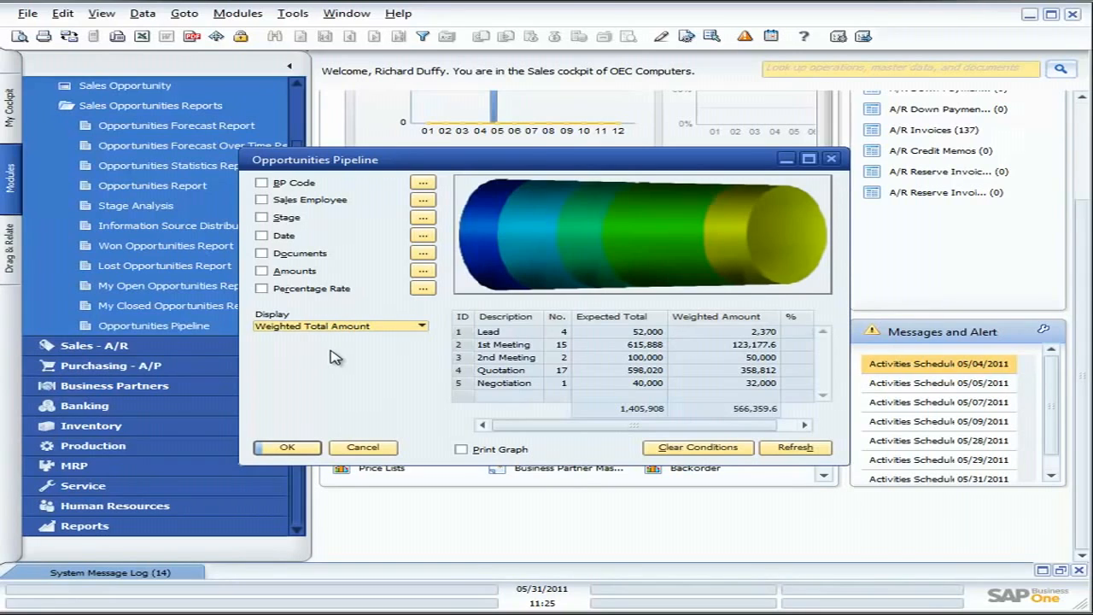
pyautogui.click(419, 326)
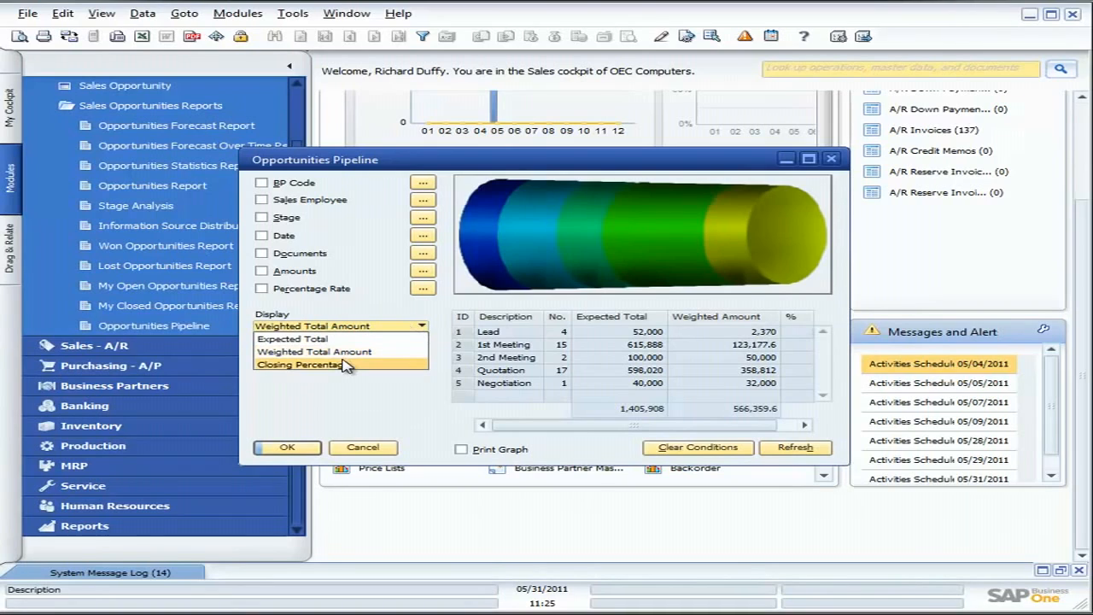
pyautogui.click(346, 366)
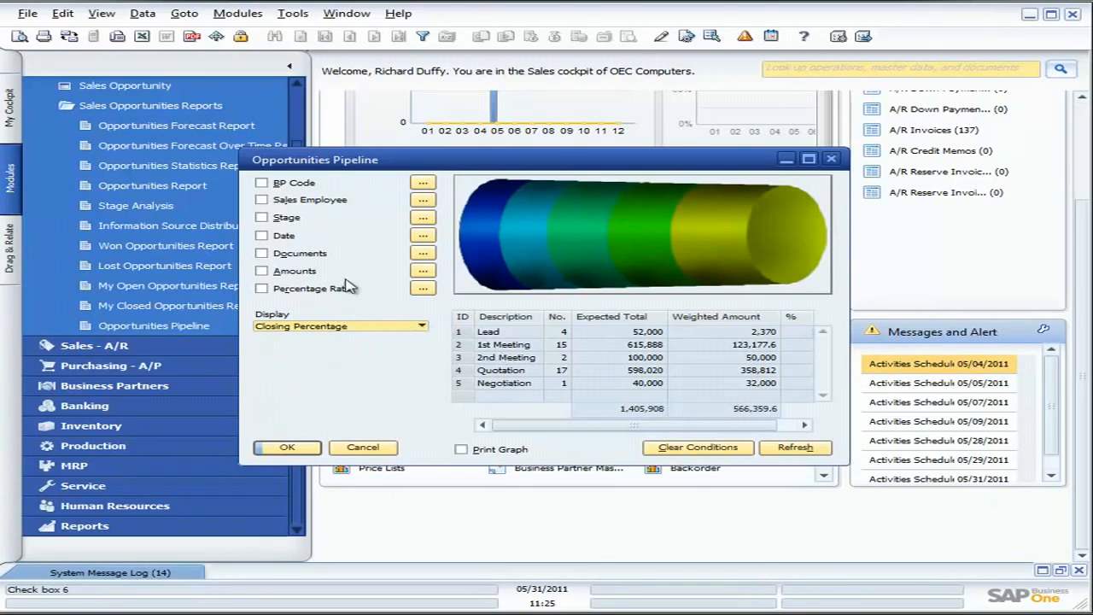
# Refresh the pipeline for the fourth listed sales employee only, and refresh it again with the Sales Employee filter cleared
pyautogui.click(424, 199)
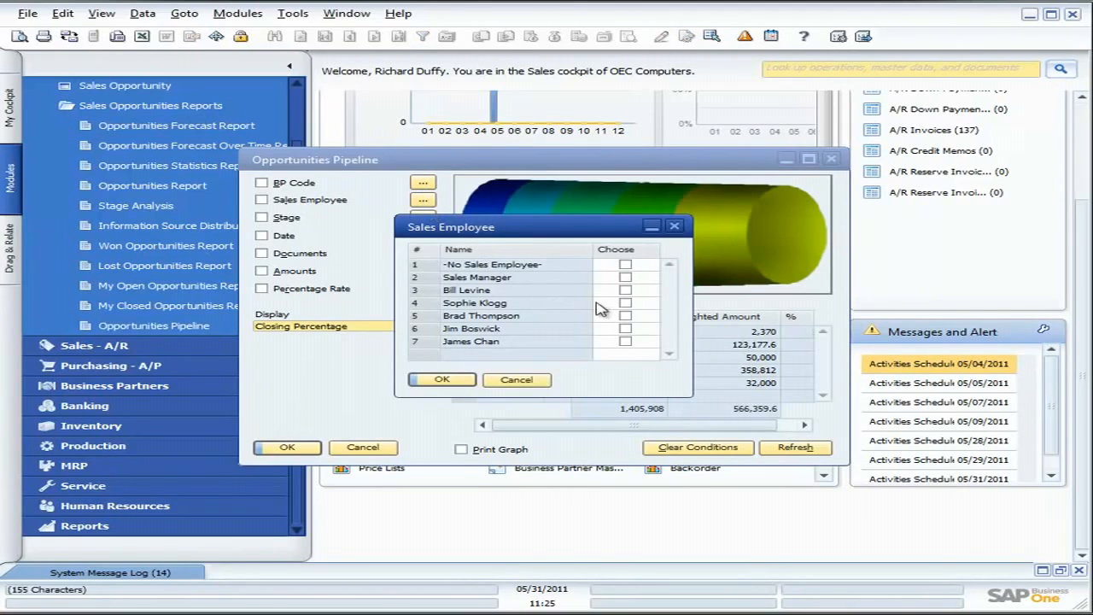
pyautogui.click(625, 303)
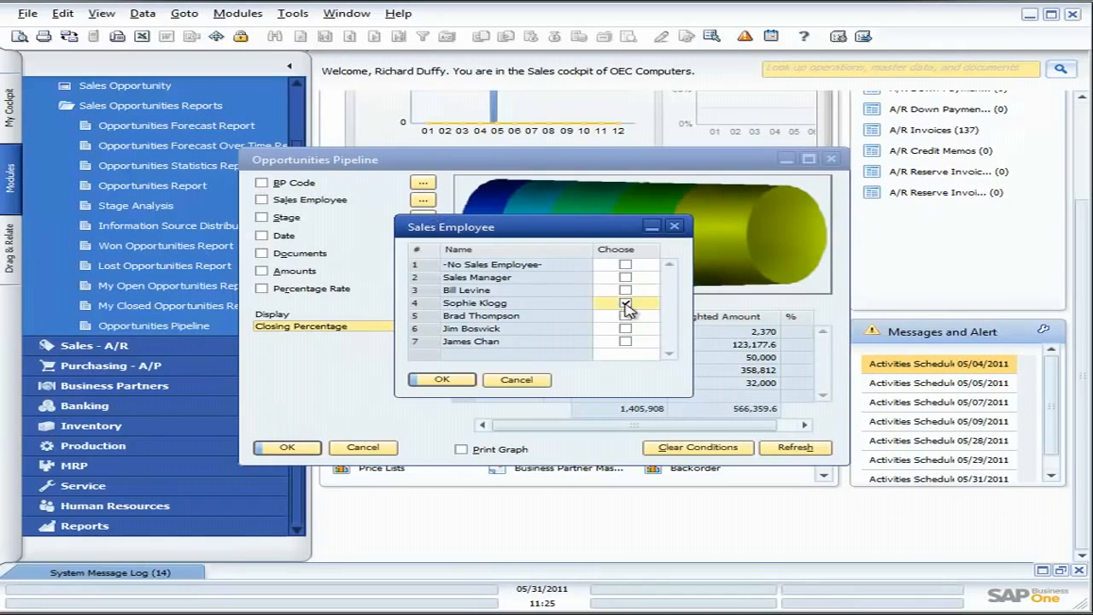
pyautogui.click(442, 380)
pyautogui.click(789, 450)
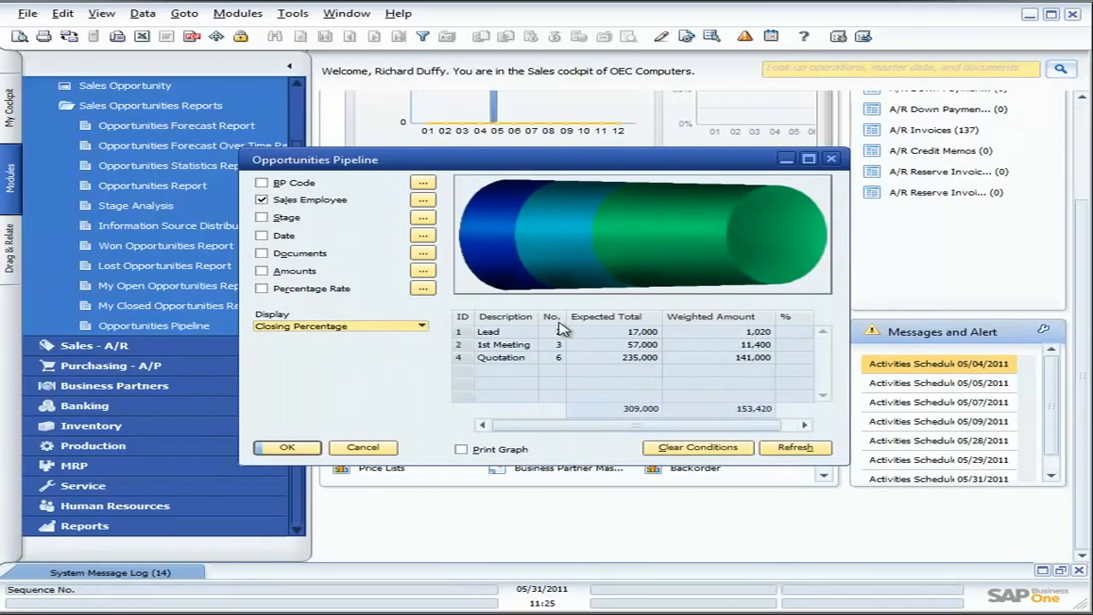
pyautogui.click(261, 199)
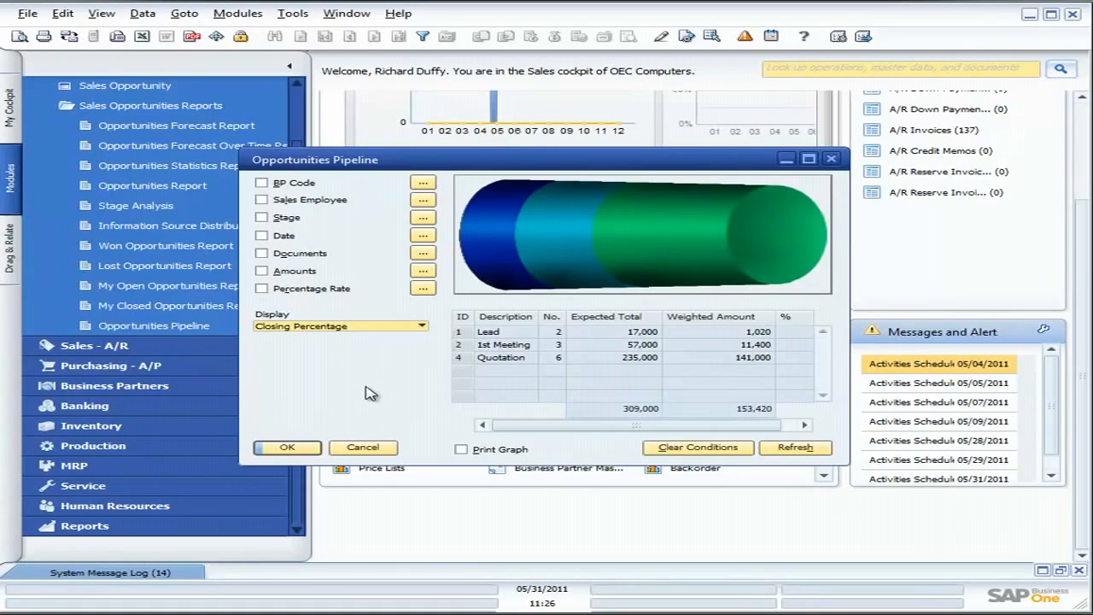
pyautogui.click(794, 453)
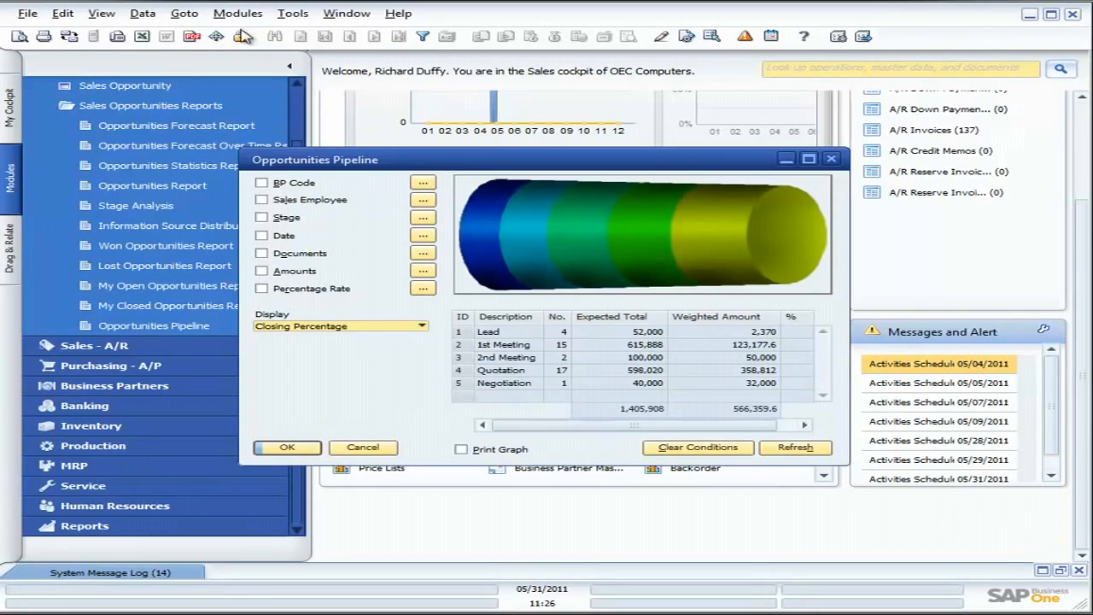
# Open the Dynamic Opportunity Analysis for the pipeline and maximize its window
pyautogui.click(289, 13)
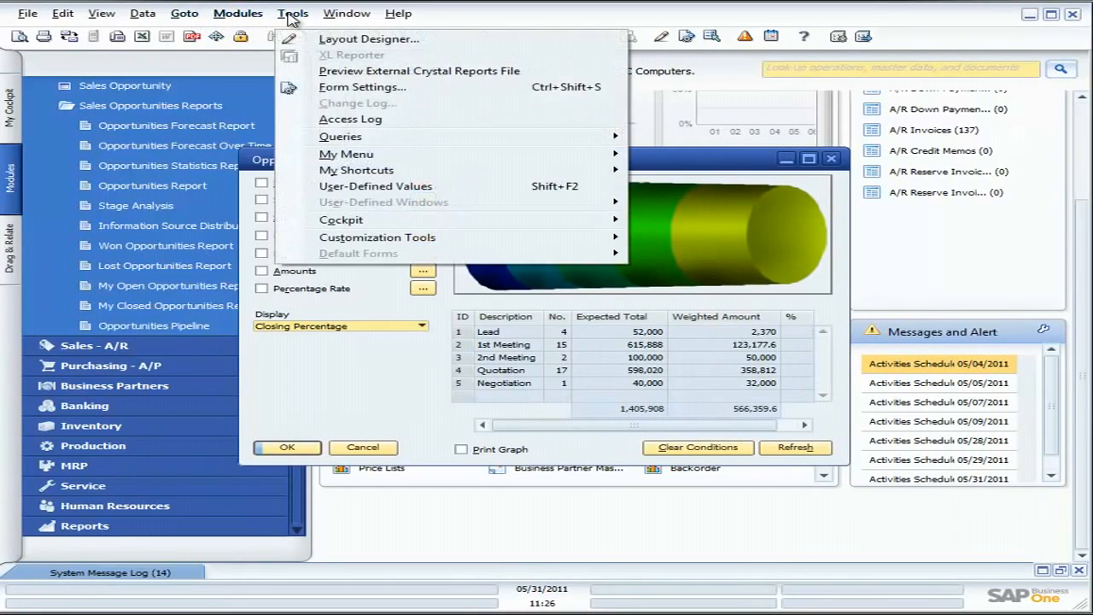
pyautogui.moveTo(260, 19)
pyautogui.moveTo(183, 18)
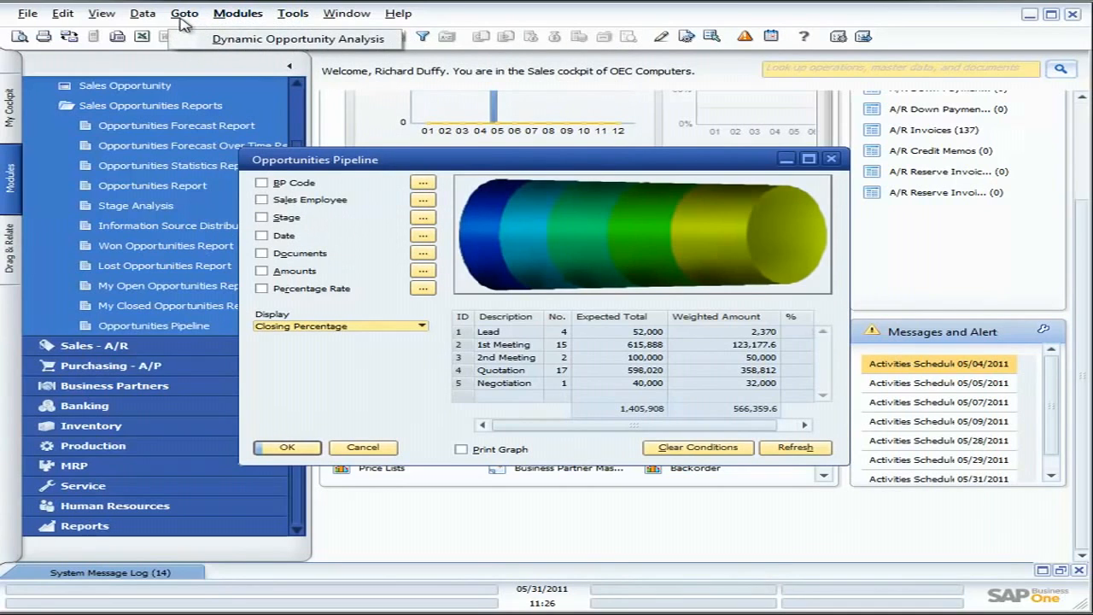
pyautogui.click(198, 42)
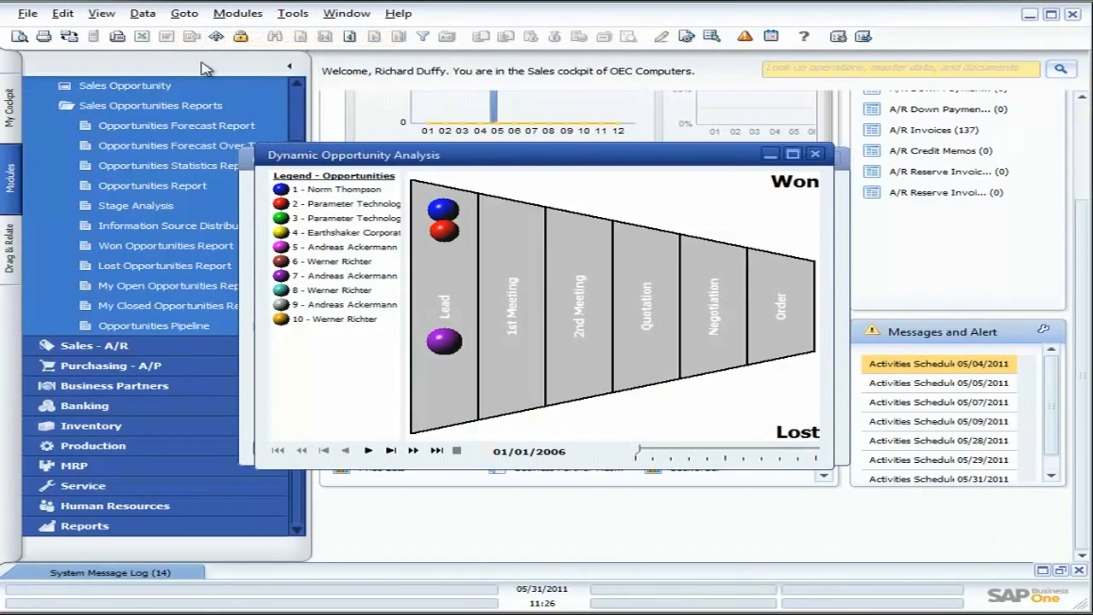
pyautogui.click(793, 153)
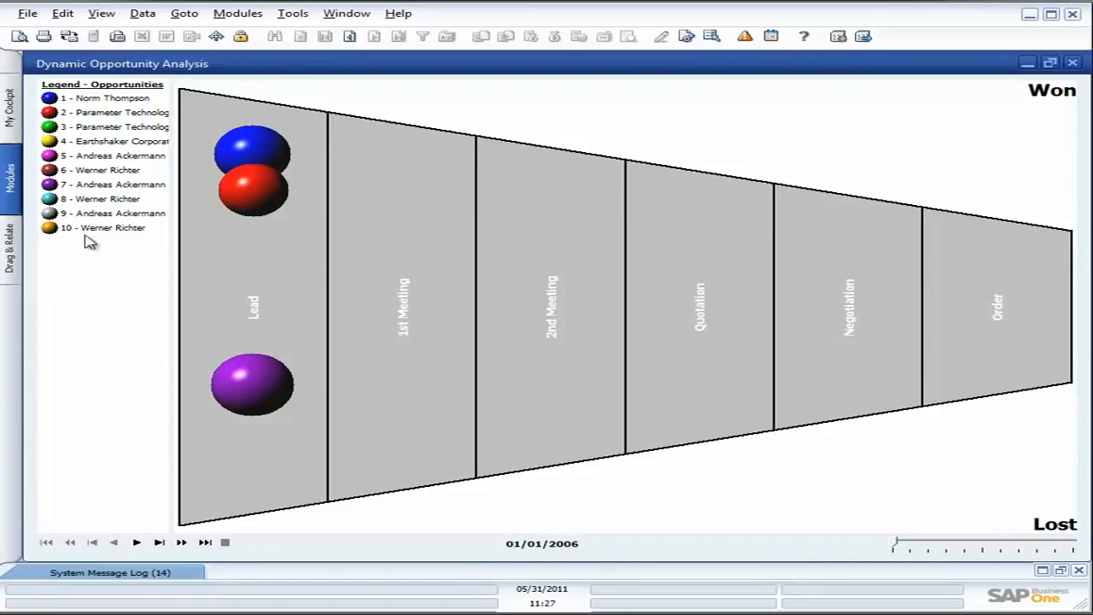
pyautogui.rightClick(105, 265)
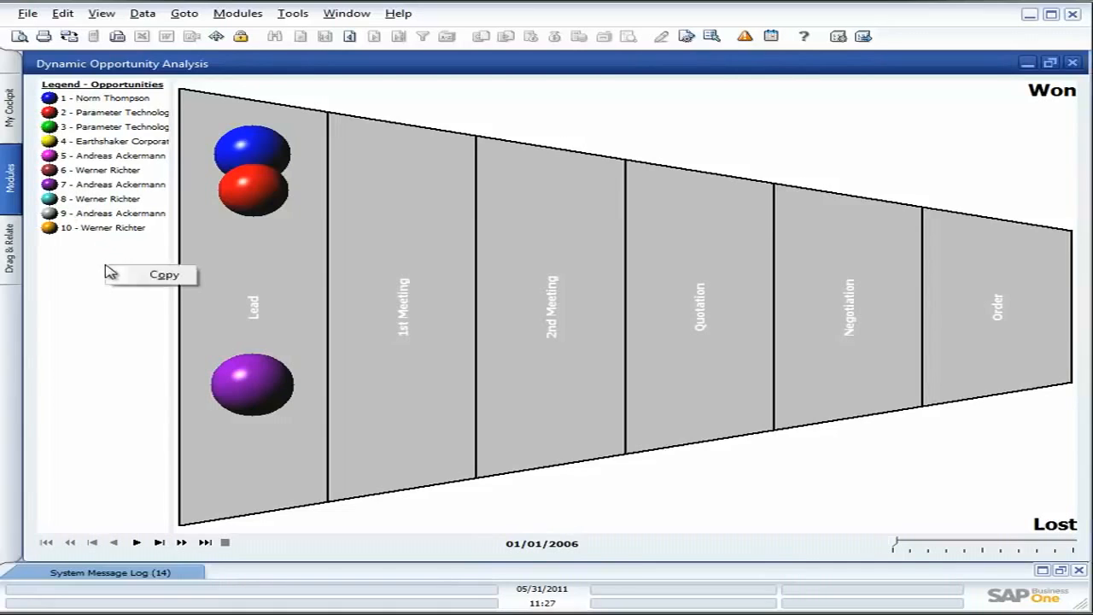
# Play the opportunity animation from its start date to the end, and view the details of lost opportunity 8 at the Negotiation stage
pyautogui.click(405, 100)
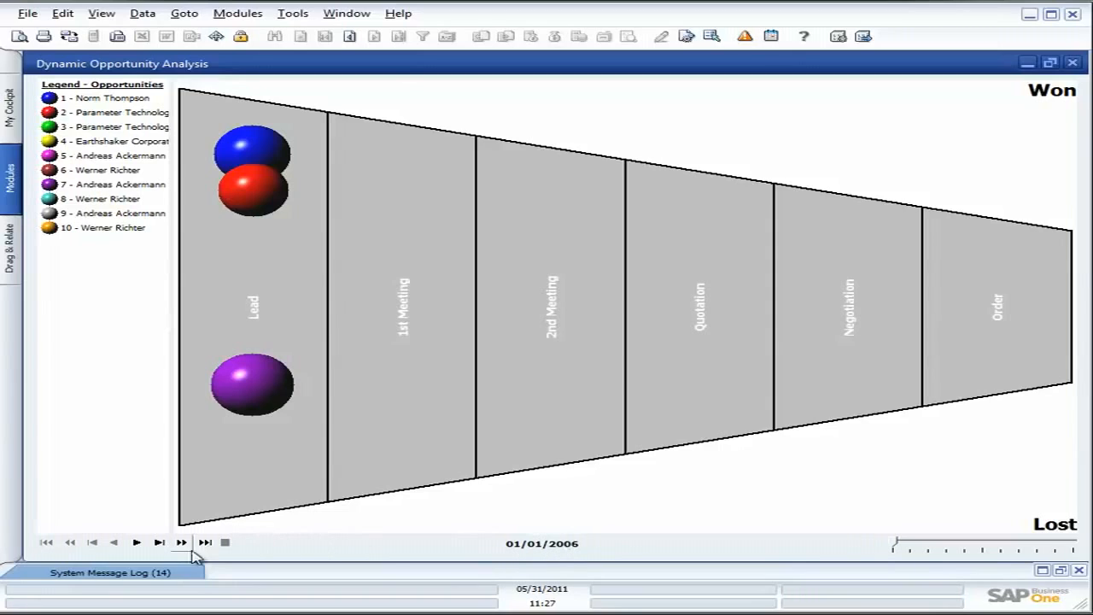
pyautogui.click(138, 543)
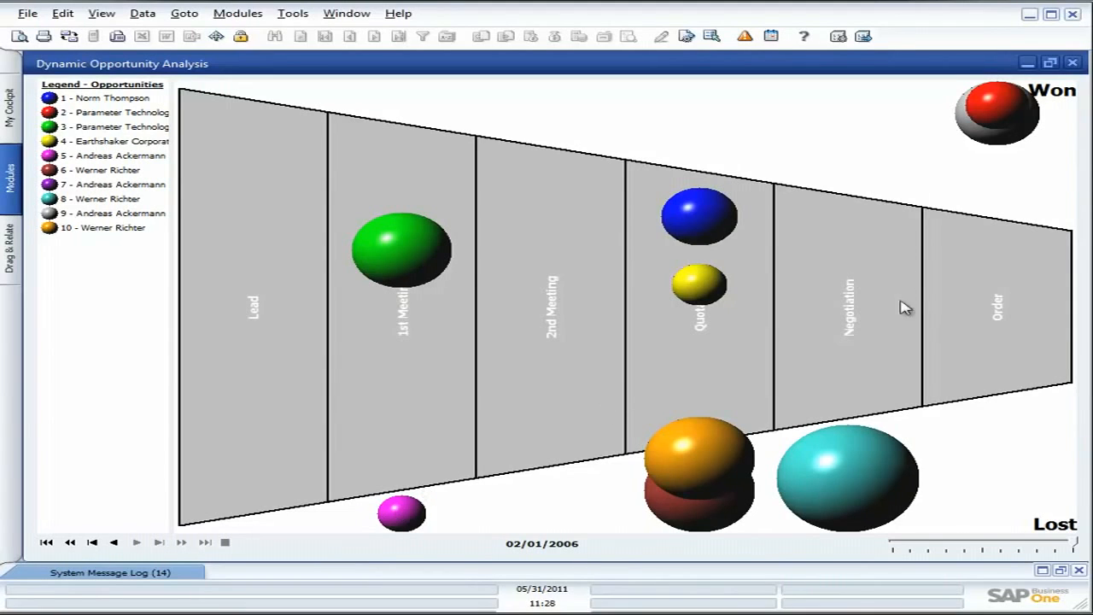
pyautogui.doubleClick(871, 481)
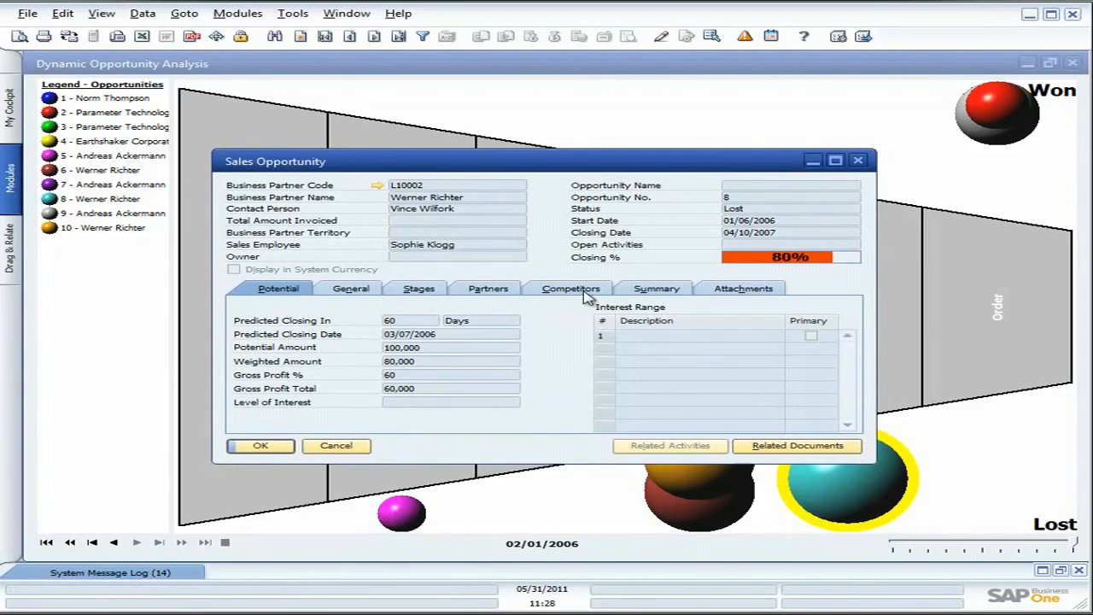
pyautogui.click(857, 161)
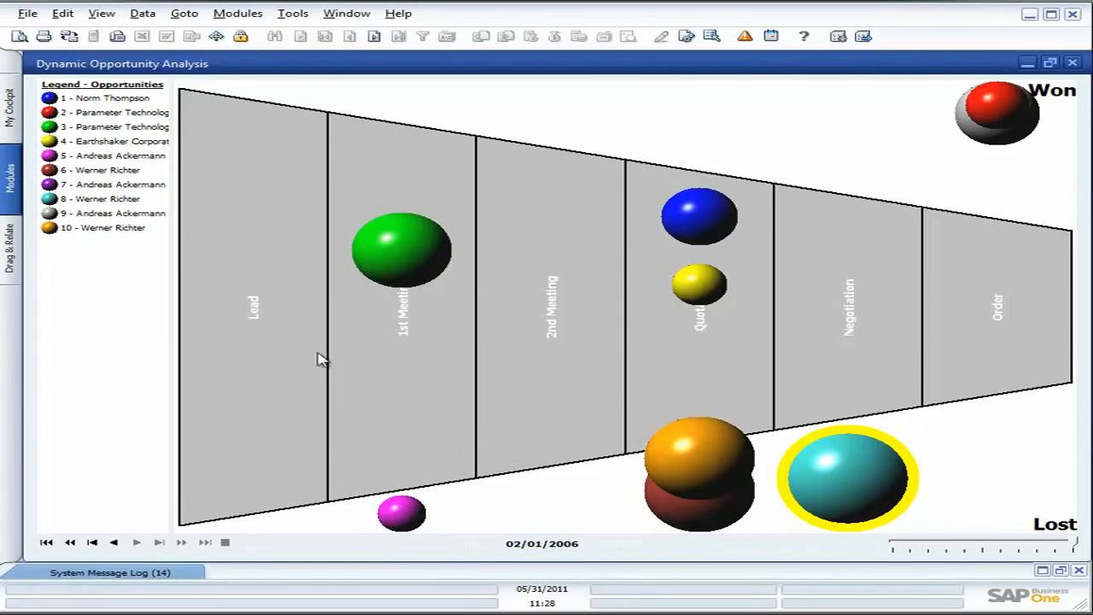
# Close the opportunity analysis and pipeline windows, and run the Opportunities Report without any selection criteria
pyautogui.click(1073, 66)
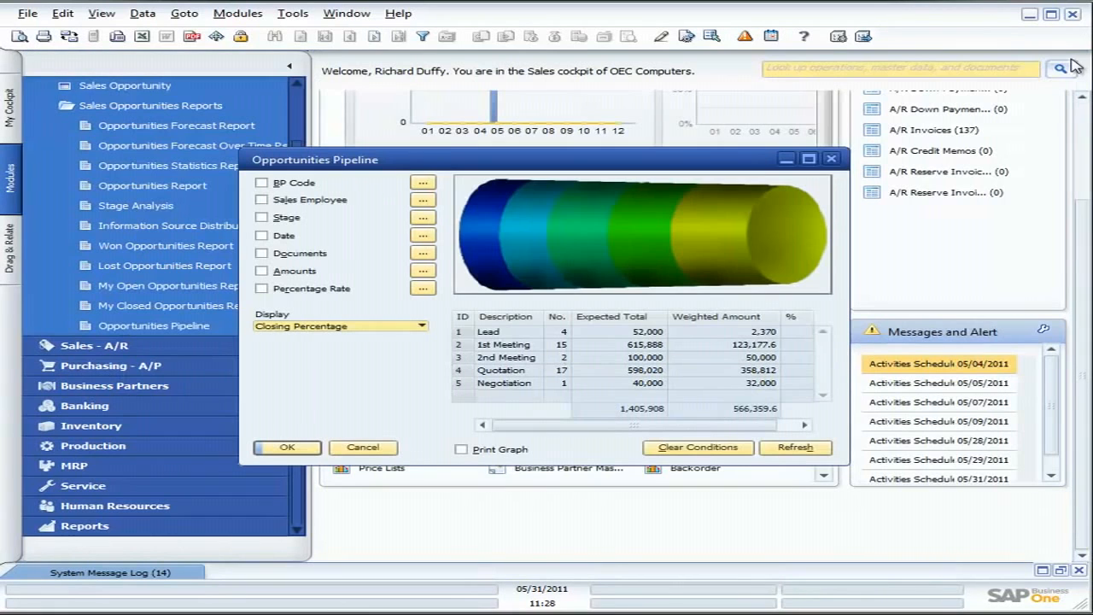
pyautogui.click(831, 160)
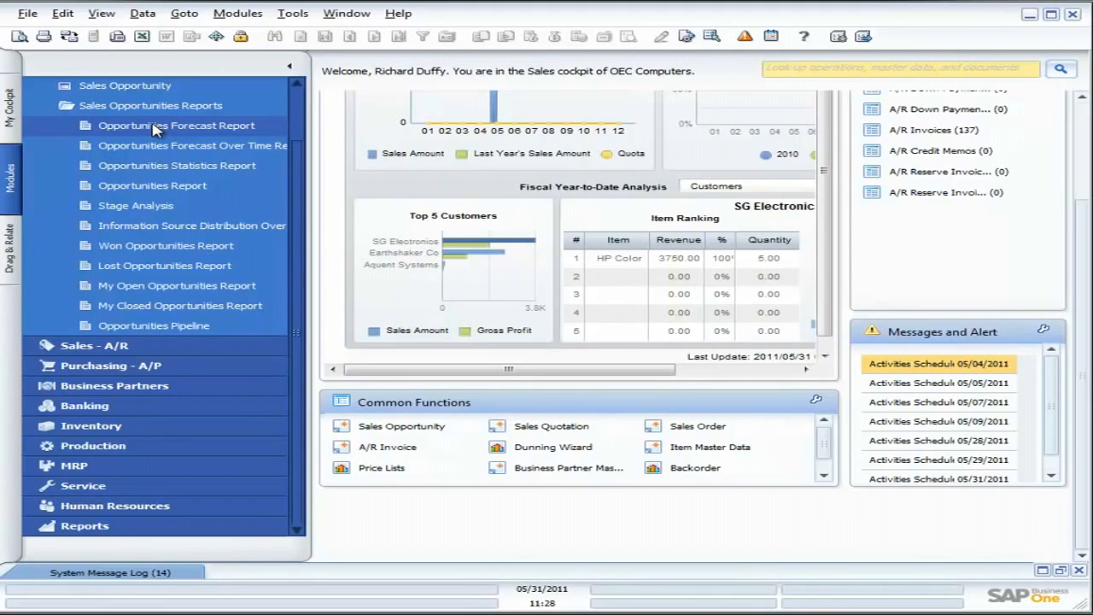
pyautogui.click(150, 186)
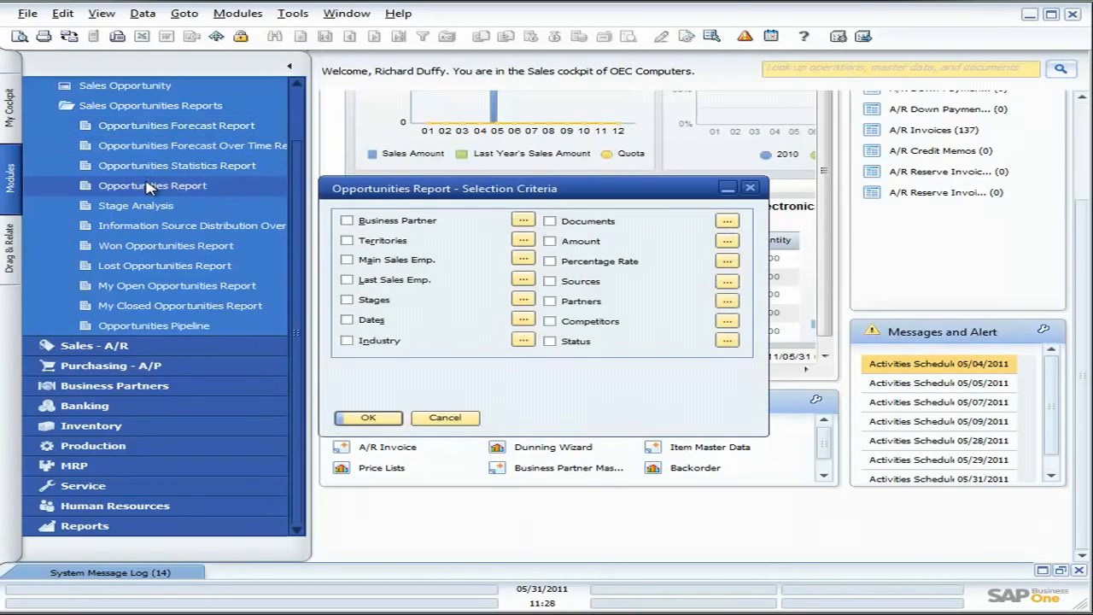
pyautogui.click(369, 419)
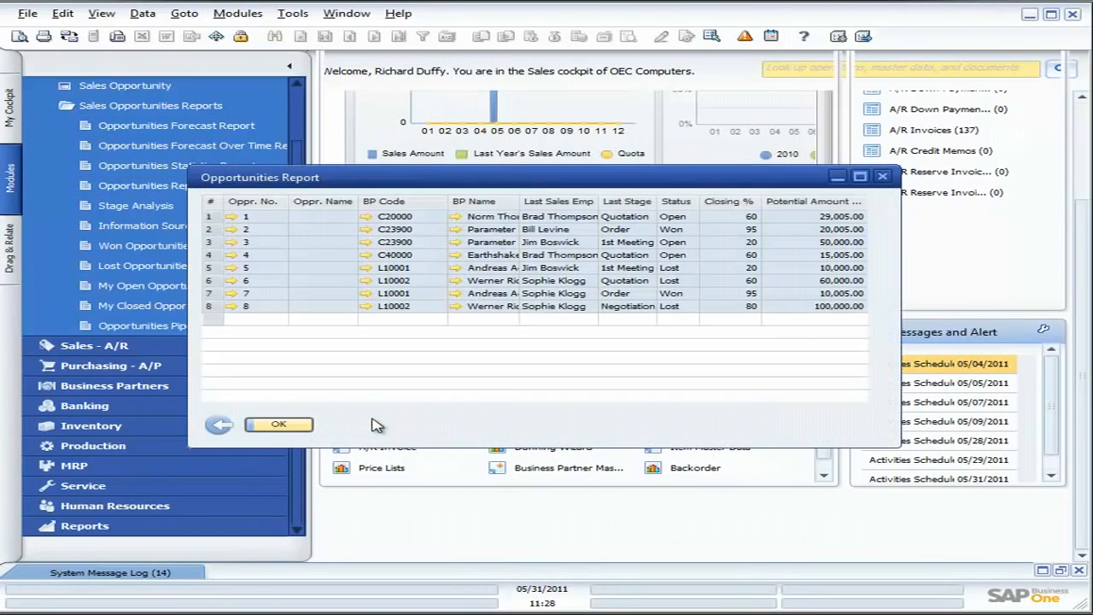
pyautogui.moveTo(450, 181); pyautogui.dragTo(392, 117)
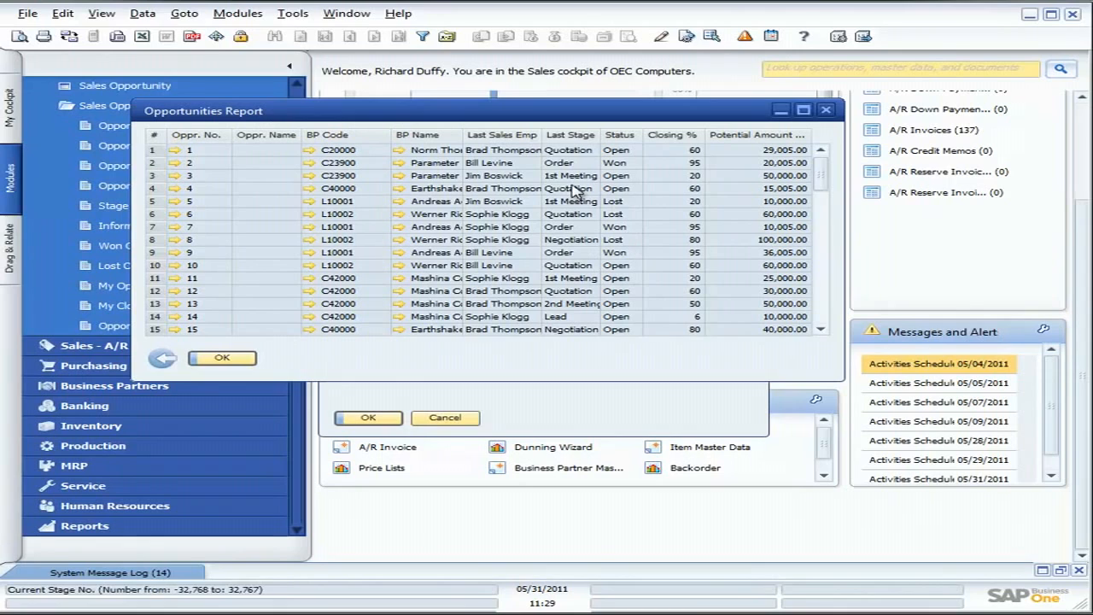
# Preview the Opportunities Report as a printed list, look through its pages and close the preview
pyautogui.click(18, 38)
pyautogui.scroll(-3, 535, 238)
pyautogui.scroll(-2, 535, 237)
pyautogui.scroll(3, 534, 238)
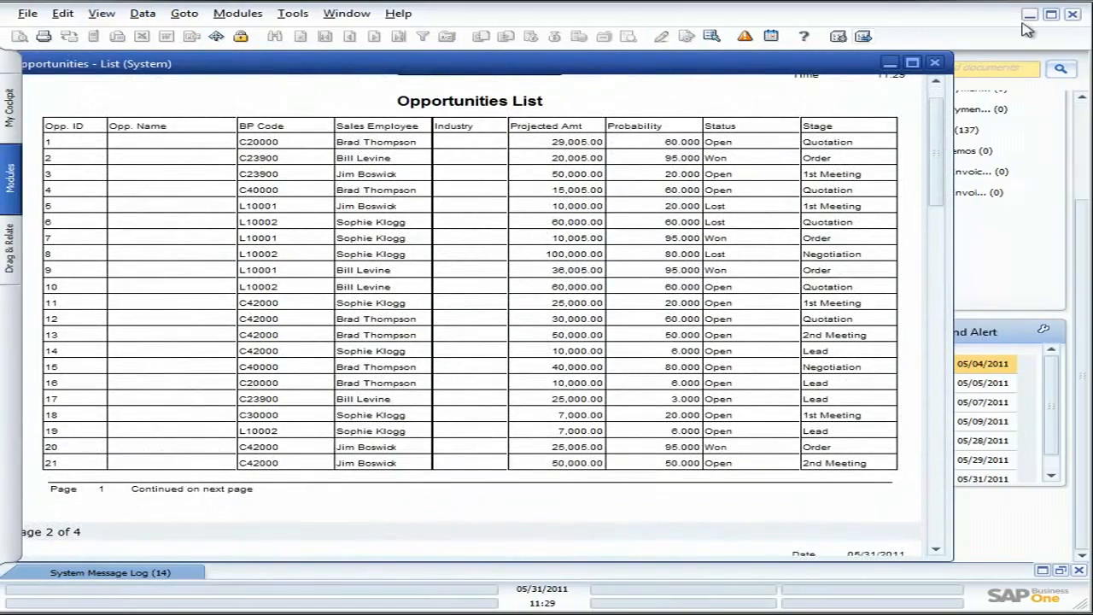
pyautogui.click(935, 62)
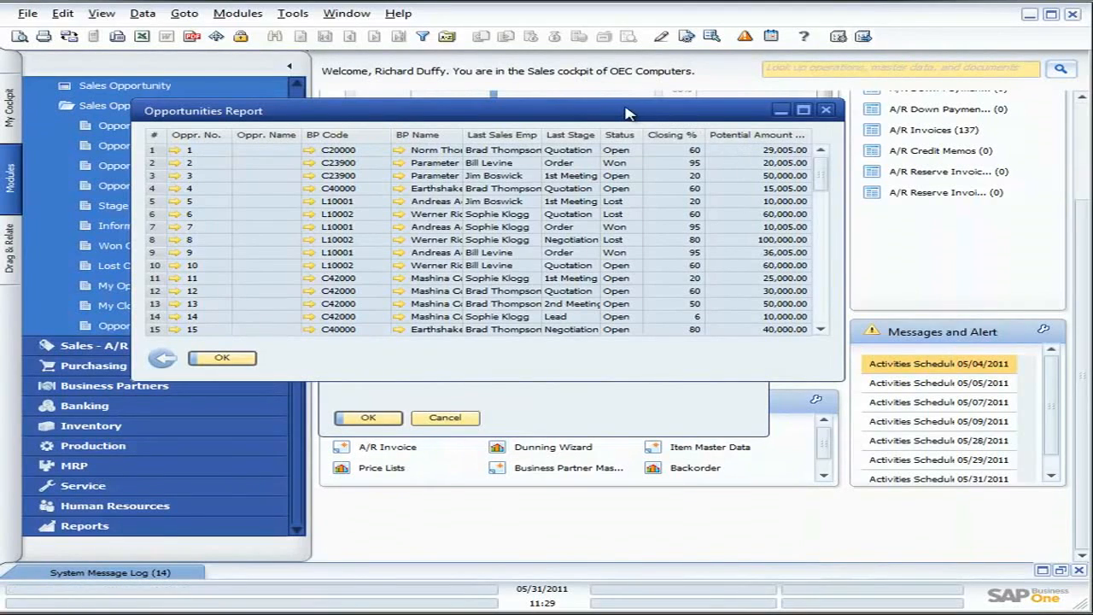
# Open the Opportunities - List (System) layout for editing through the layout manager, then close the layout and the manager without changes
pyautogui.click(661, 37)
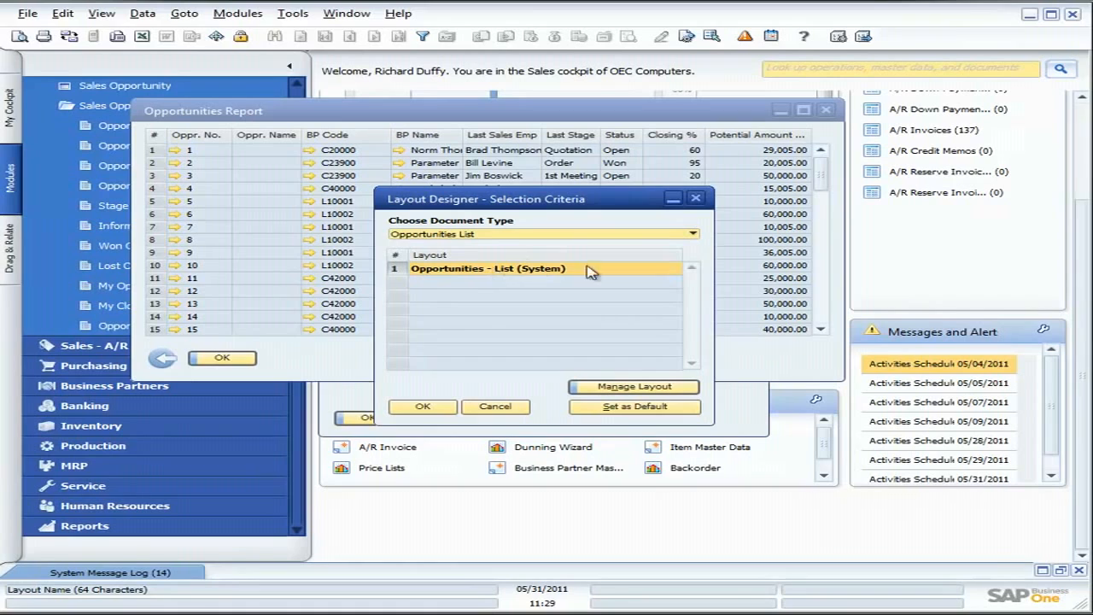
pyautogui.click(636, 388)
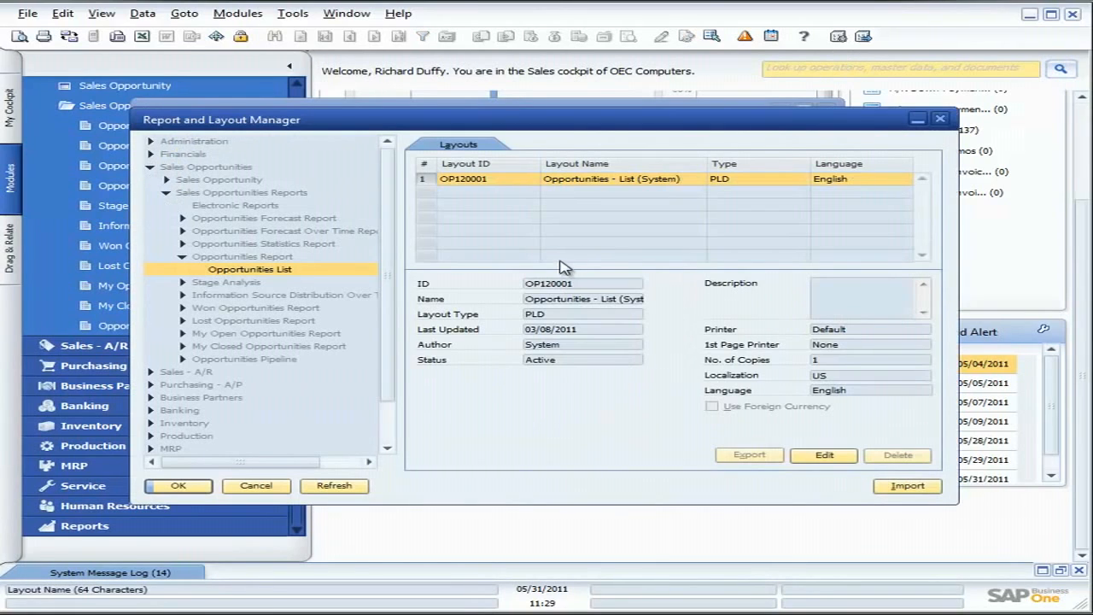
pyautogui.click(824, 455)
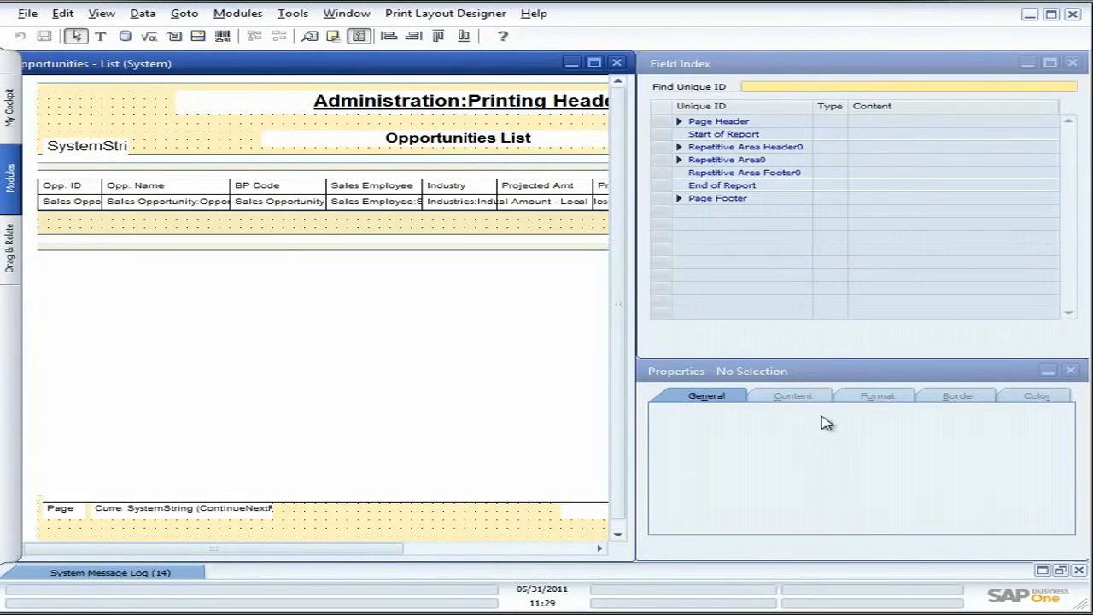
pyautogui.click(617, 65)
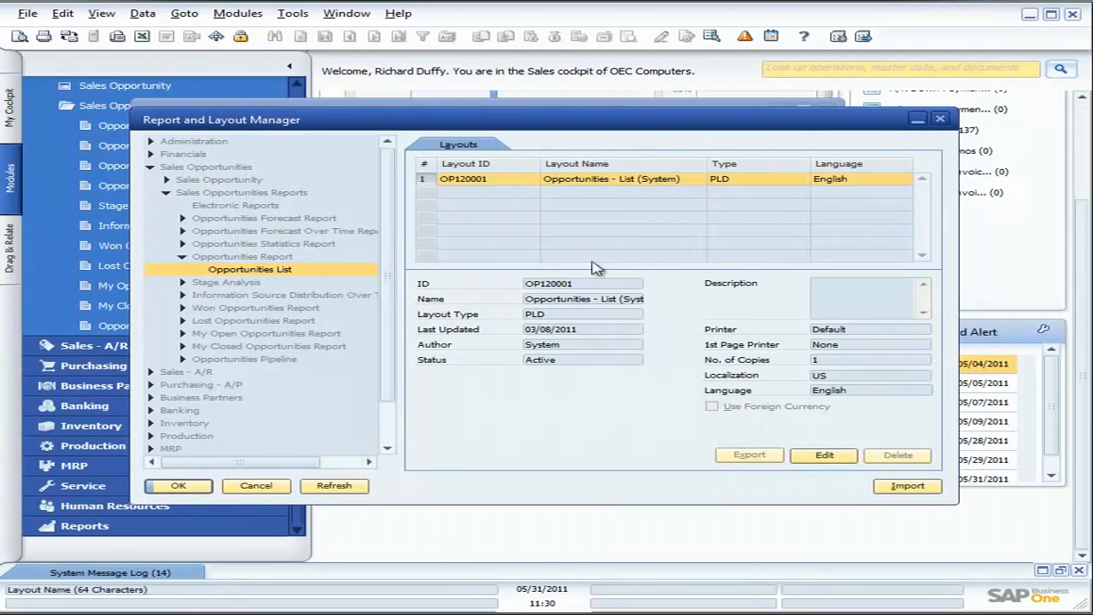
pyautogui.click(256, 485)
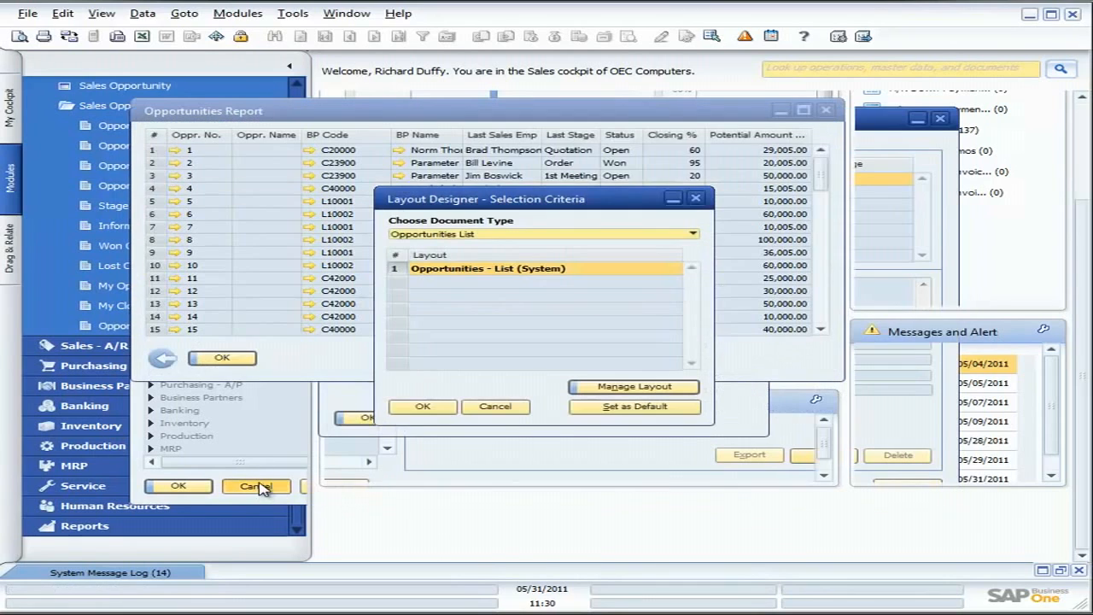